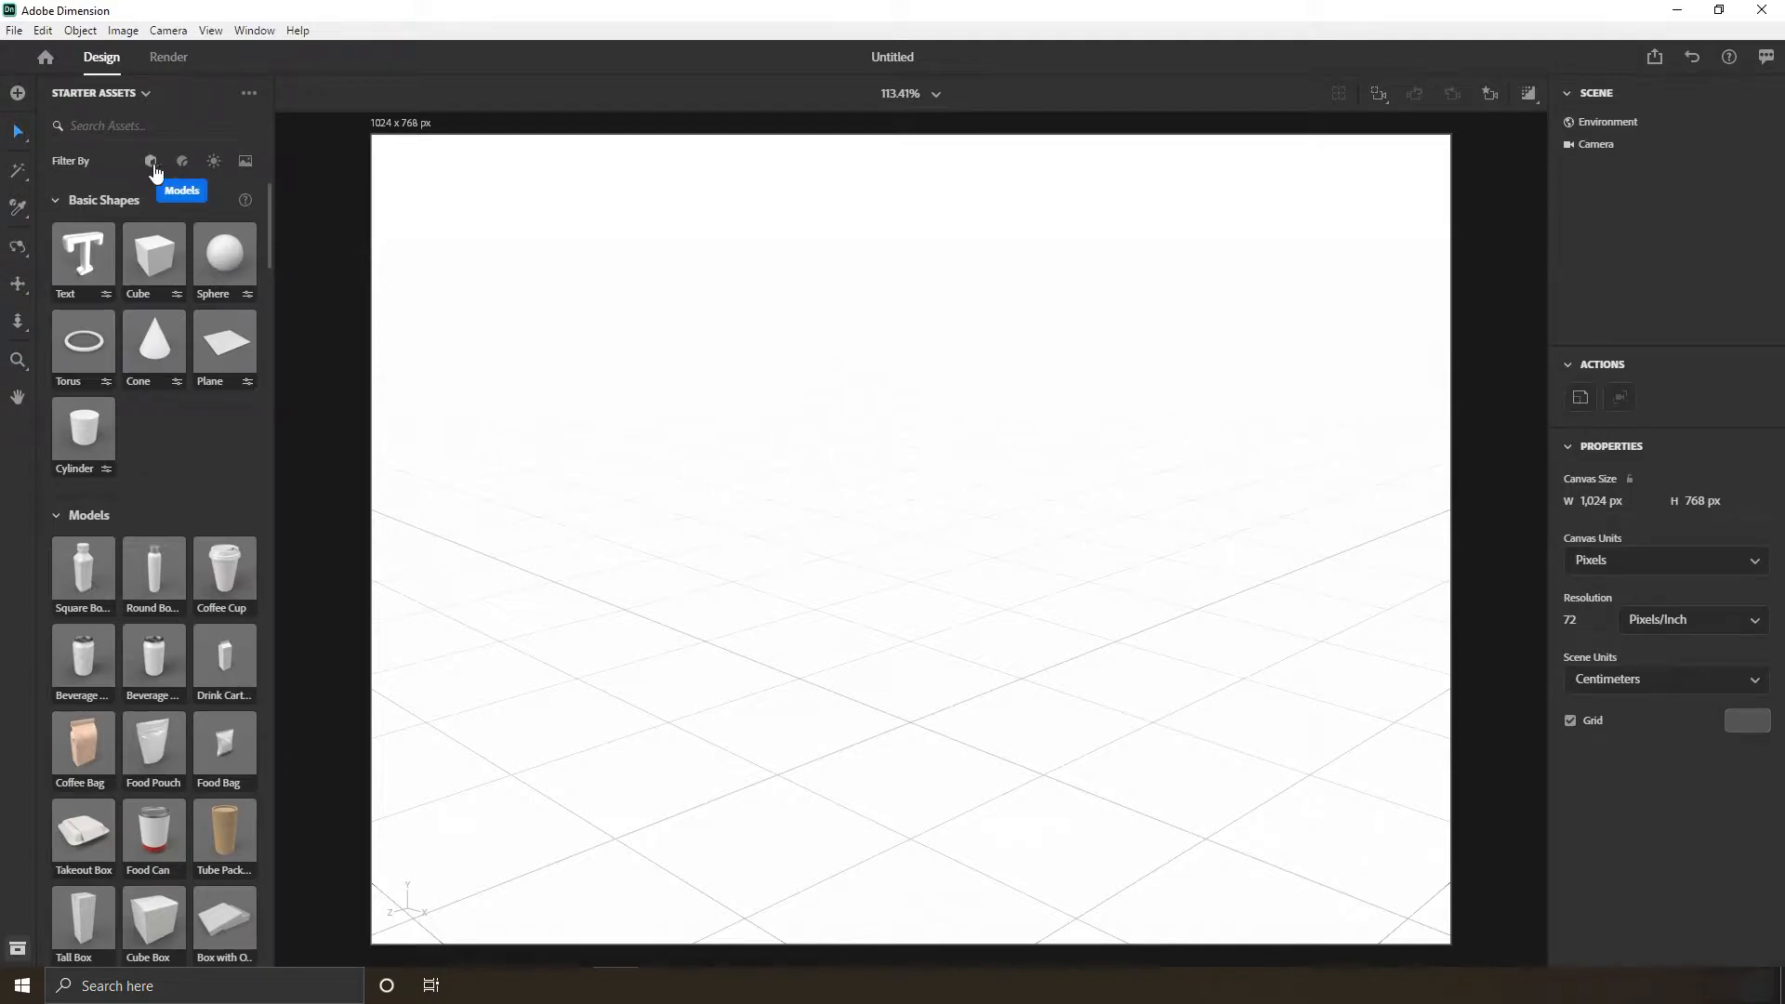
# - Browse the starter asset categories for models, materials, environment lights and images, ending on the models
pyautogui.click(151, 165)
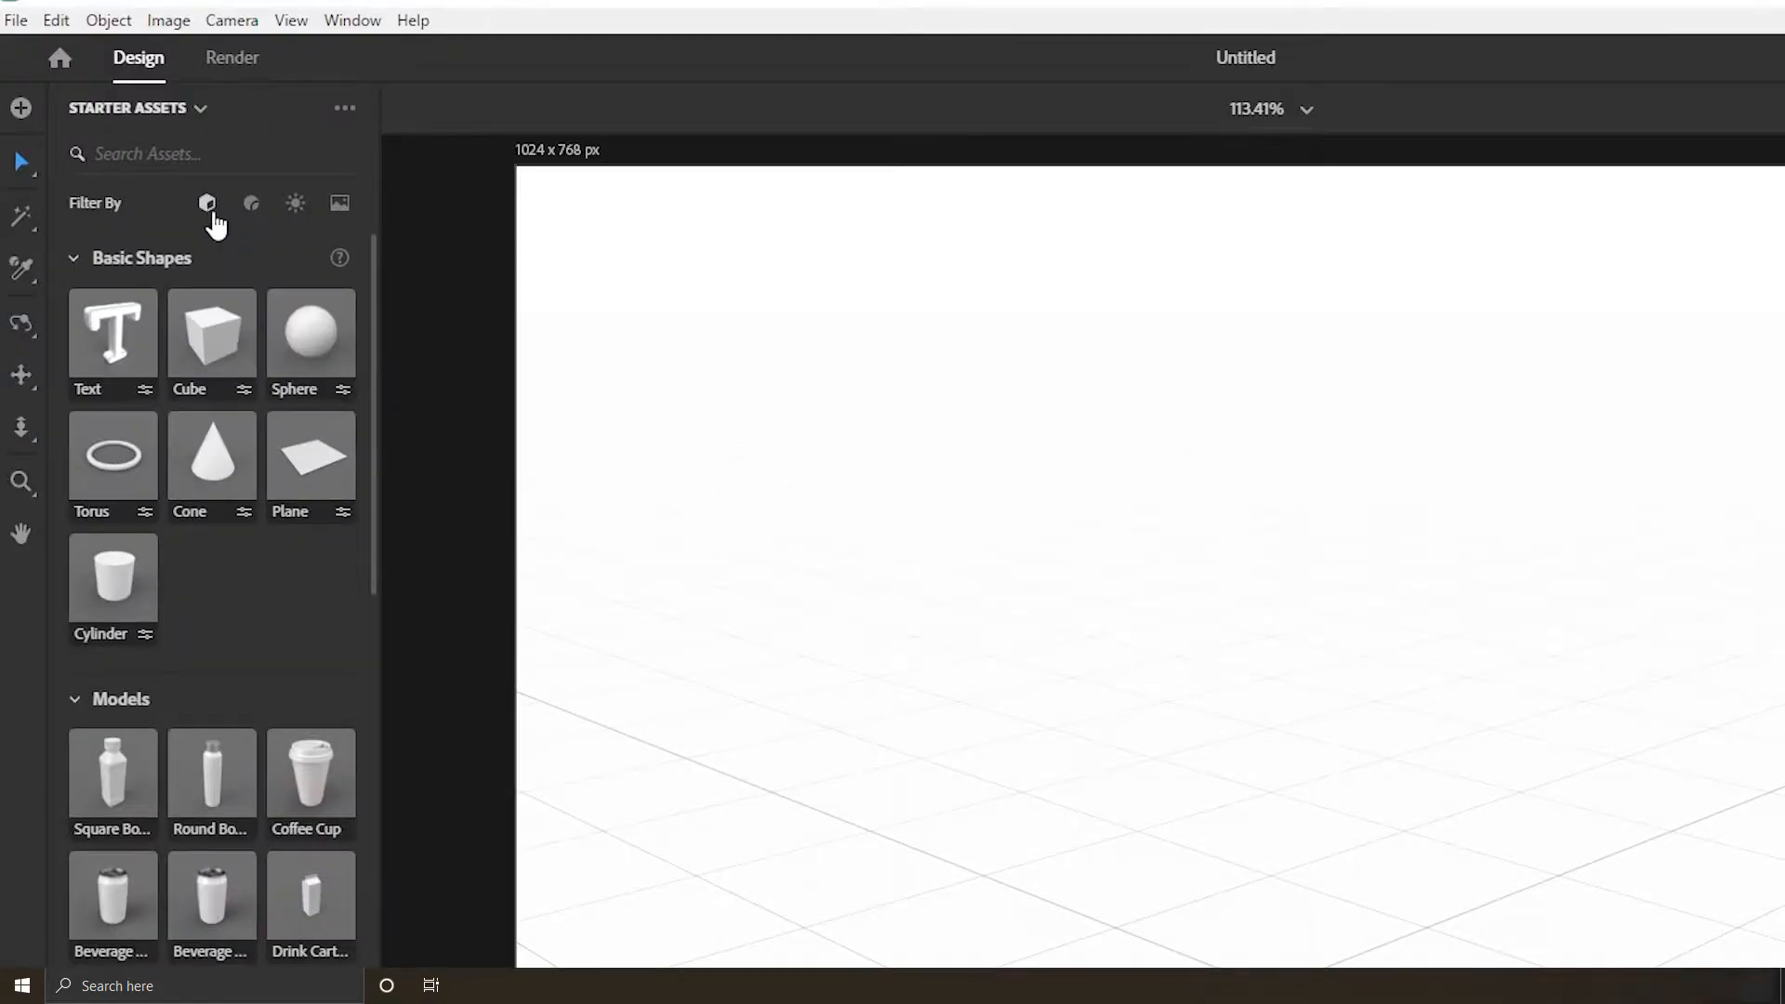
pyautogui.click(255, 206)
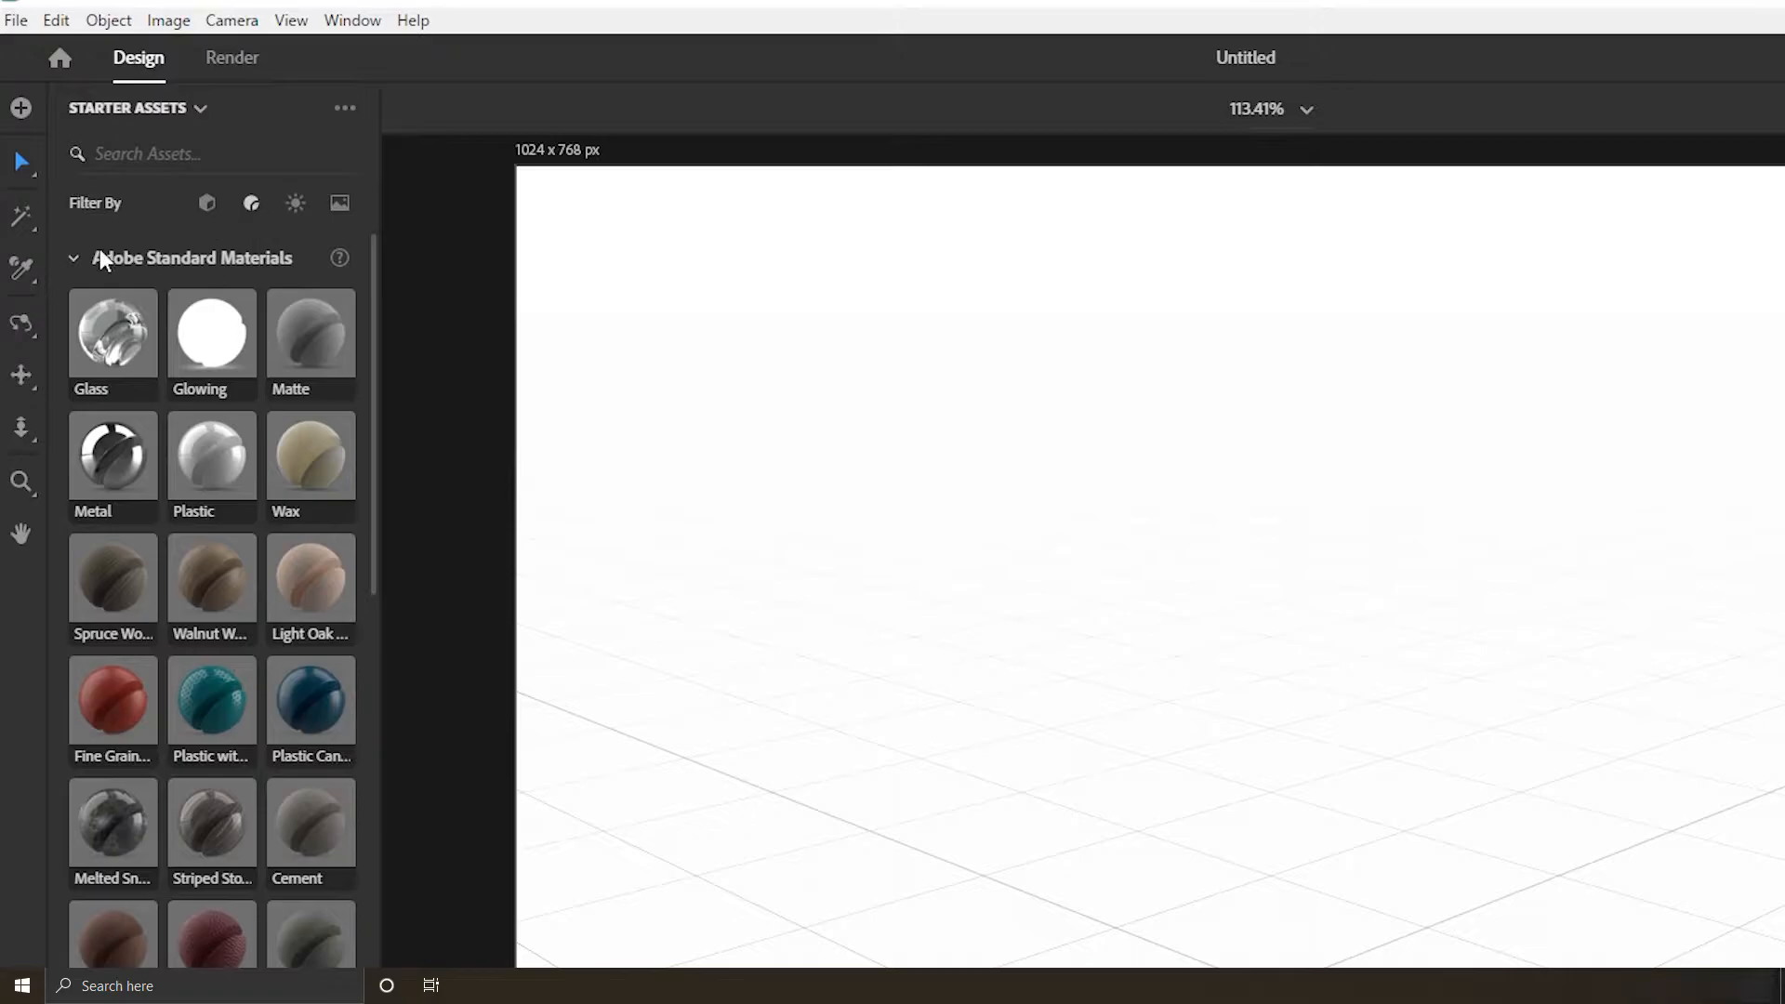
pyautogui.click(74, 259)
pyautogui.click(74, 310)
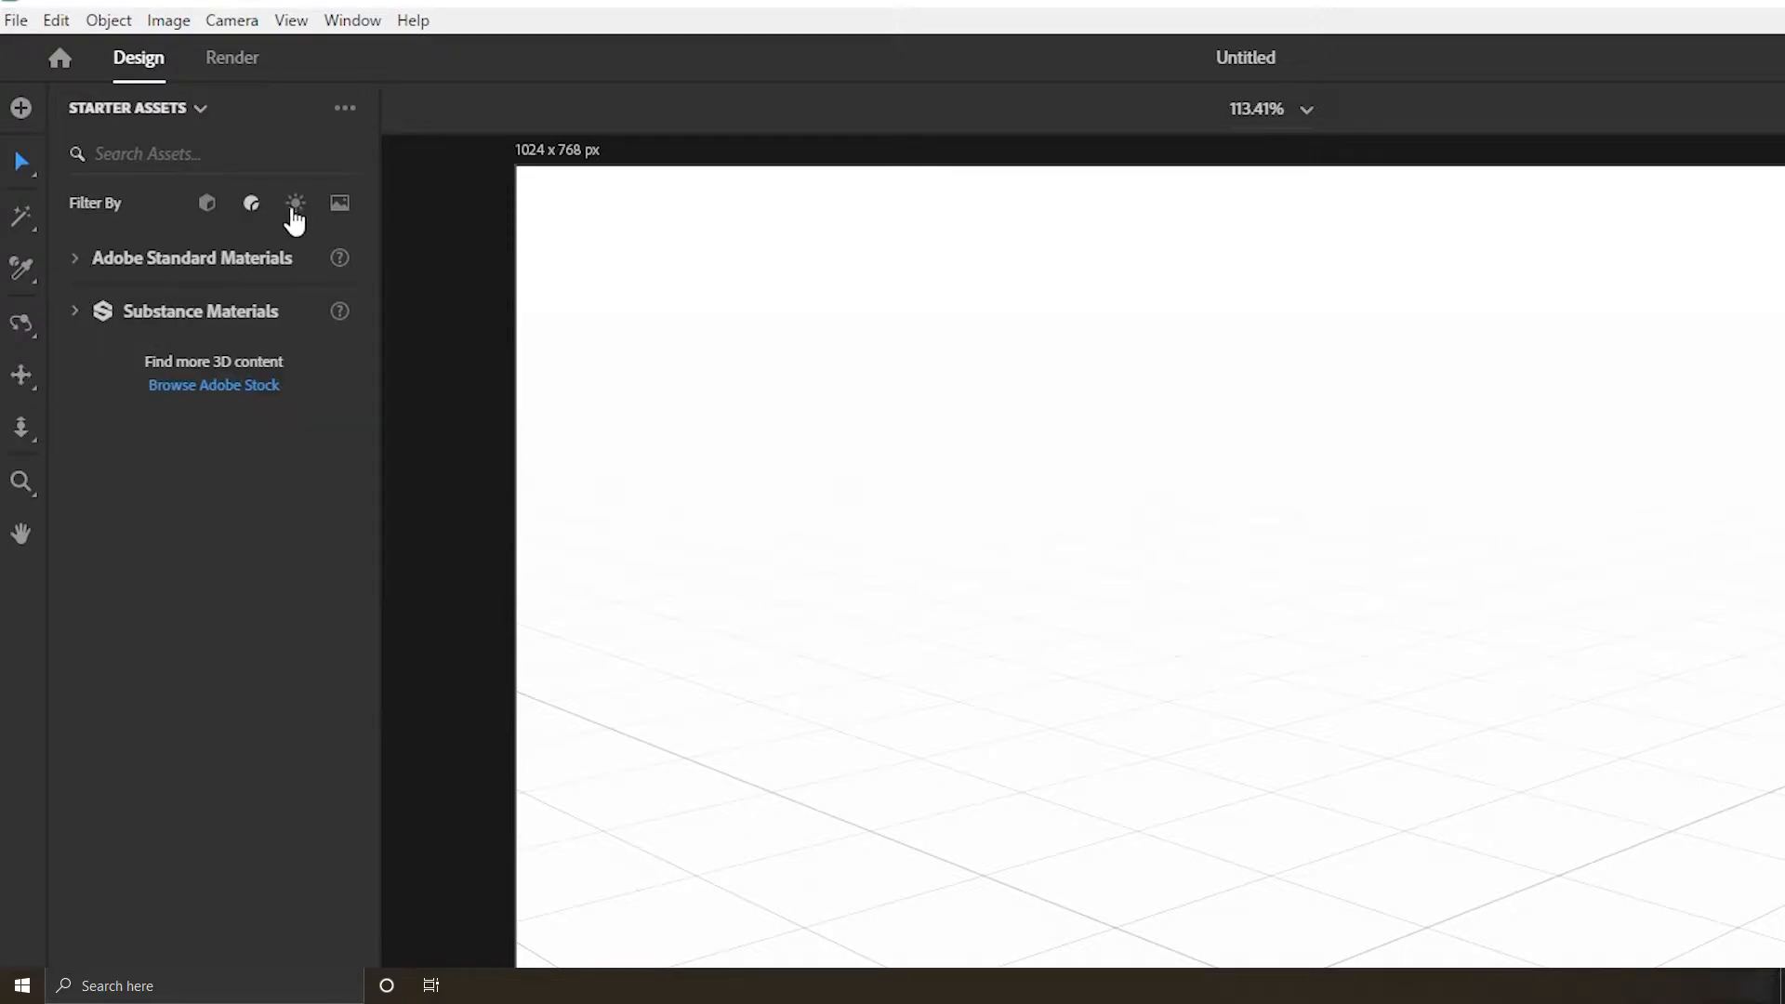
pyautogui.click(296, 203)
pyautogui.click(340, 204)
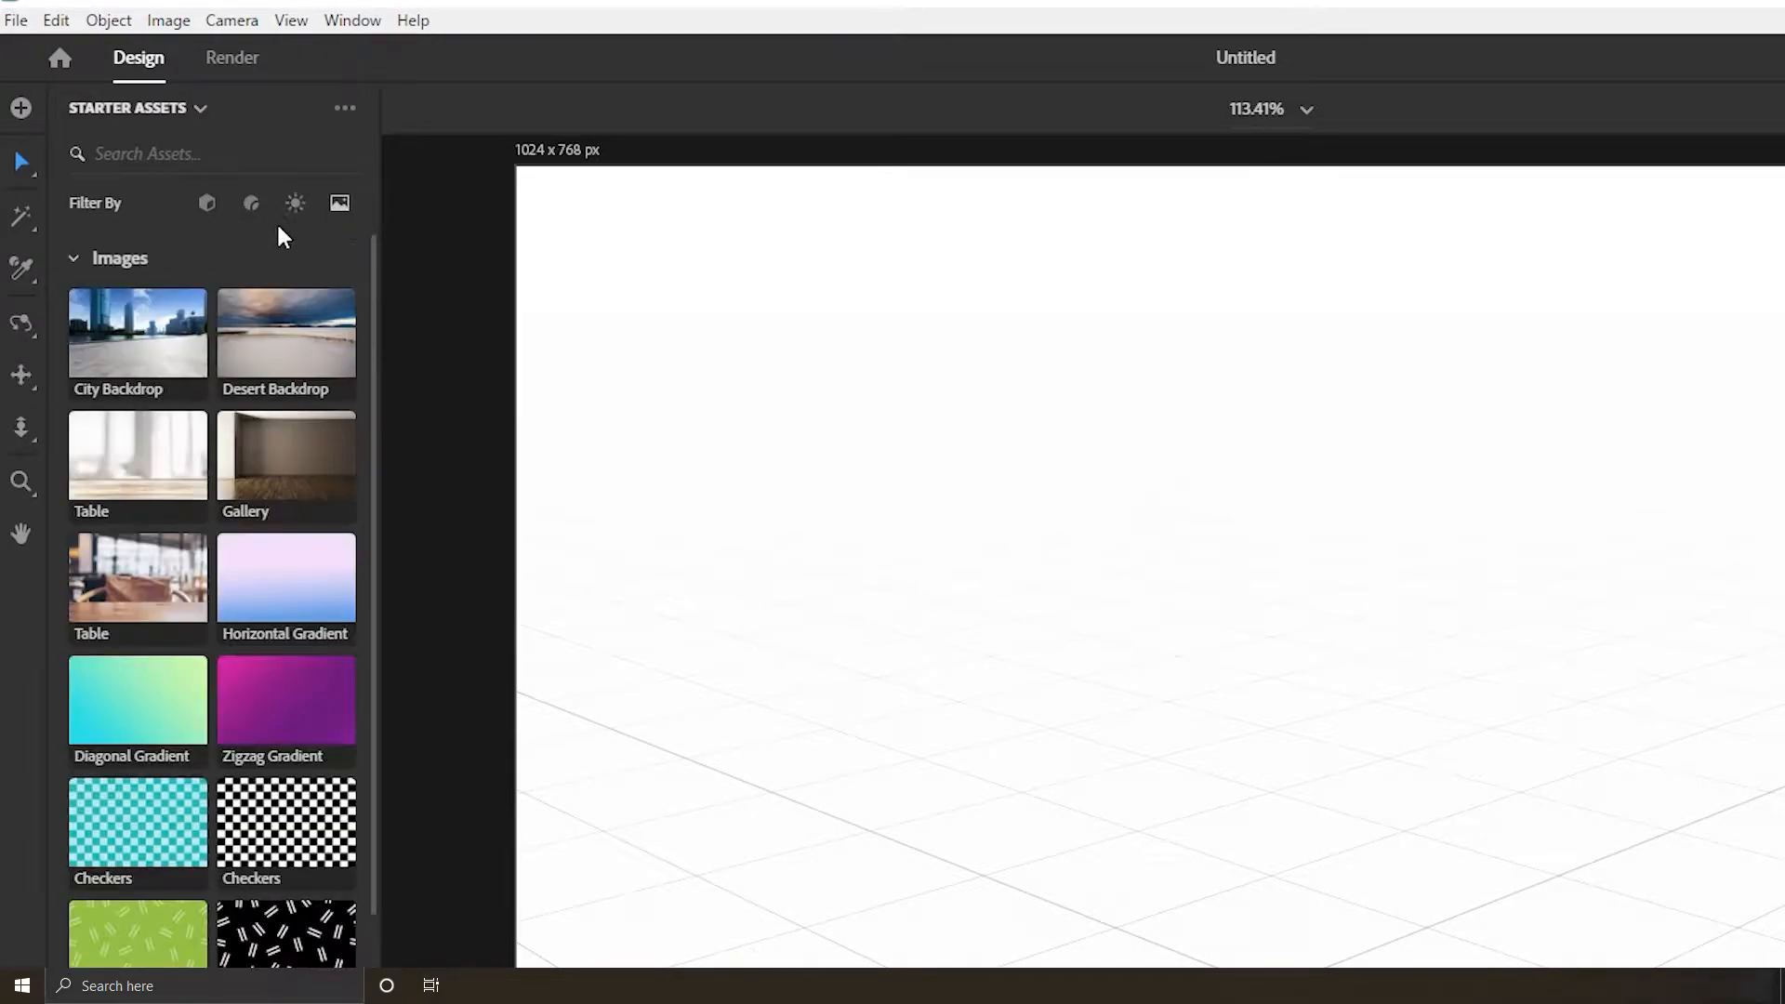
pyautogui.click(75, 260)
pyautogui.click(207, 202)
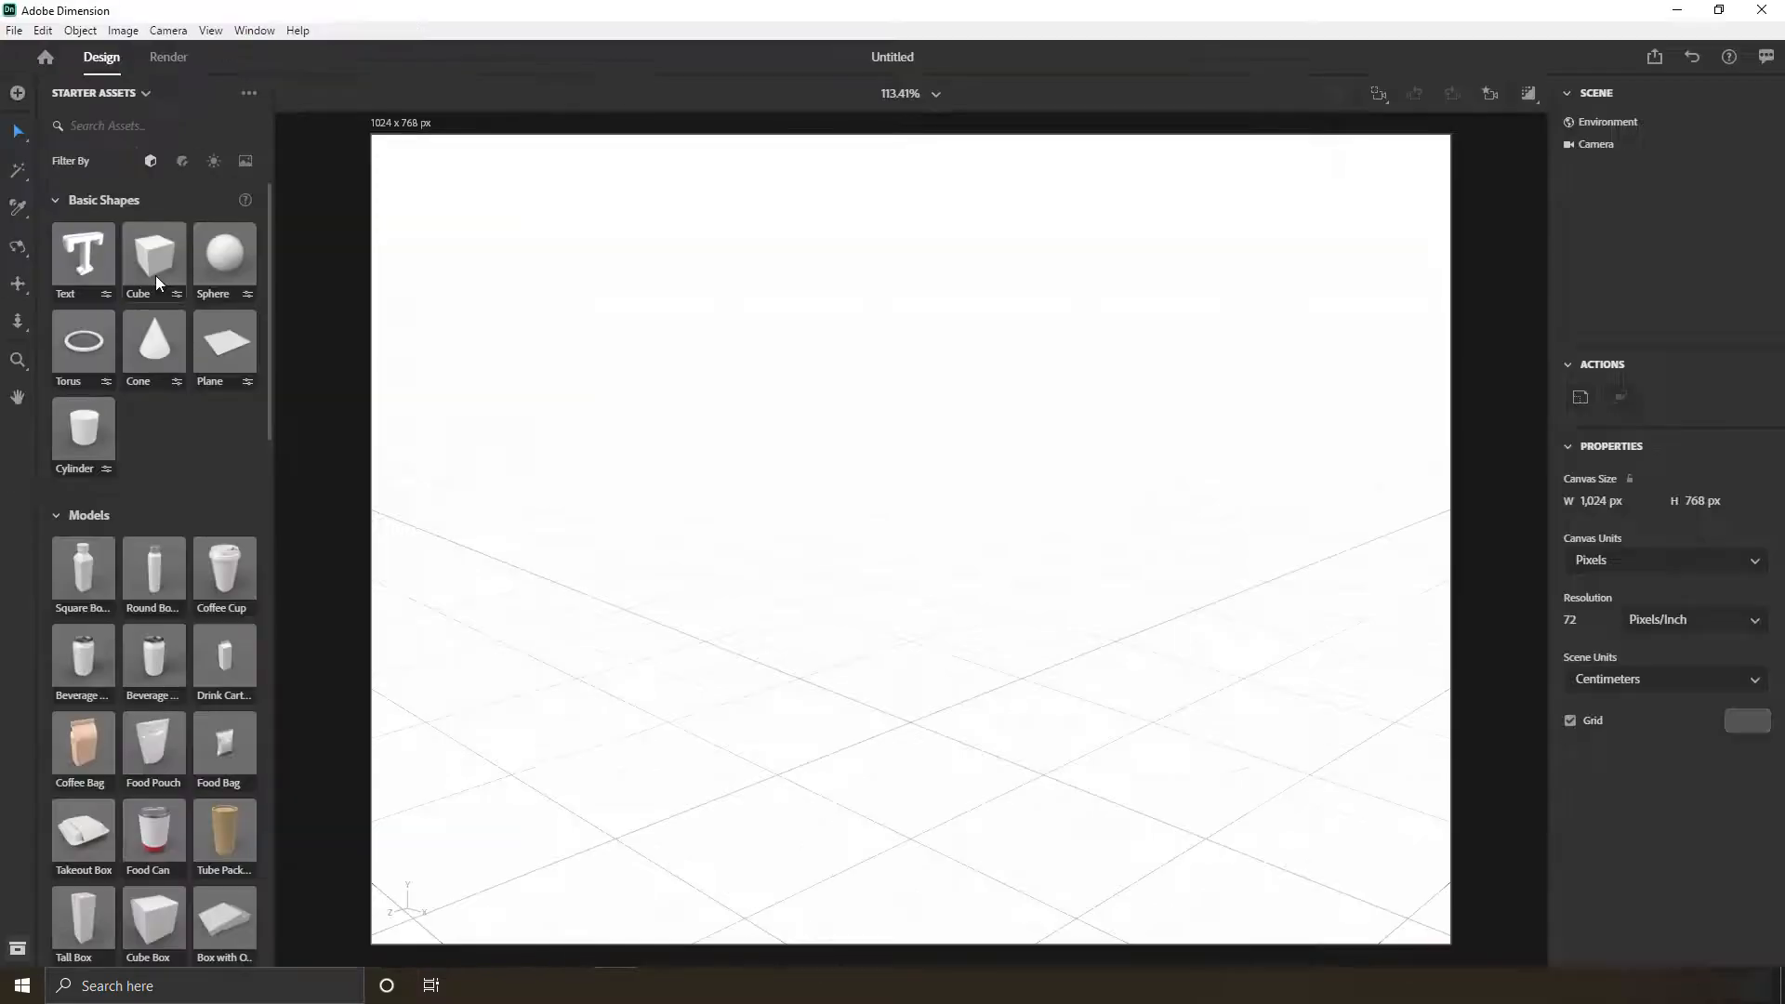
# - Add a 3D text object to the scene and set its content to "your text"
pyautogui.click(85, 263)
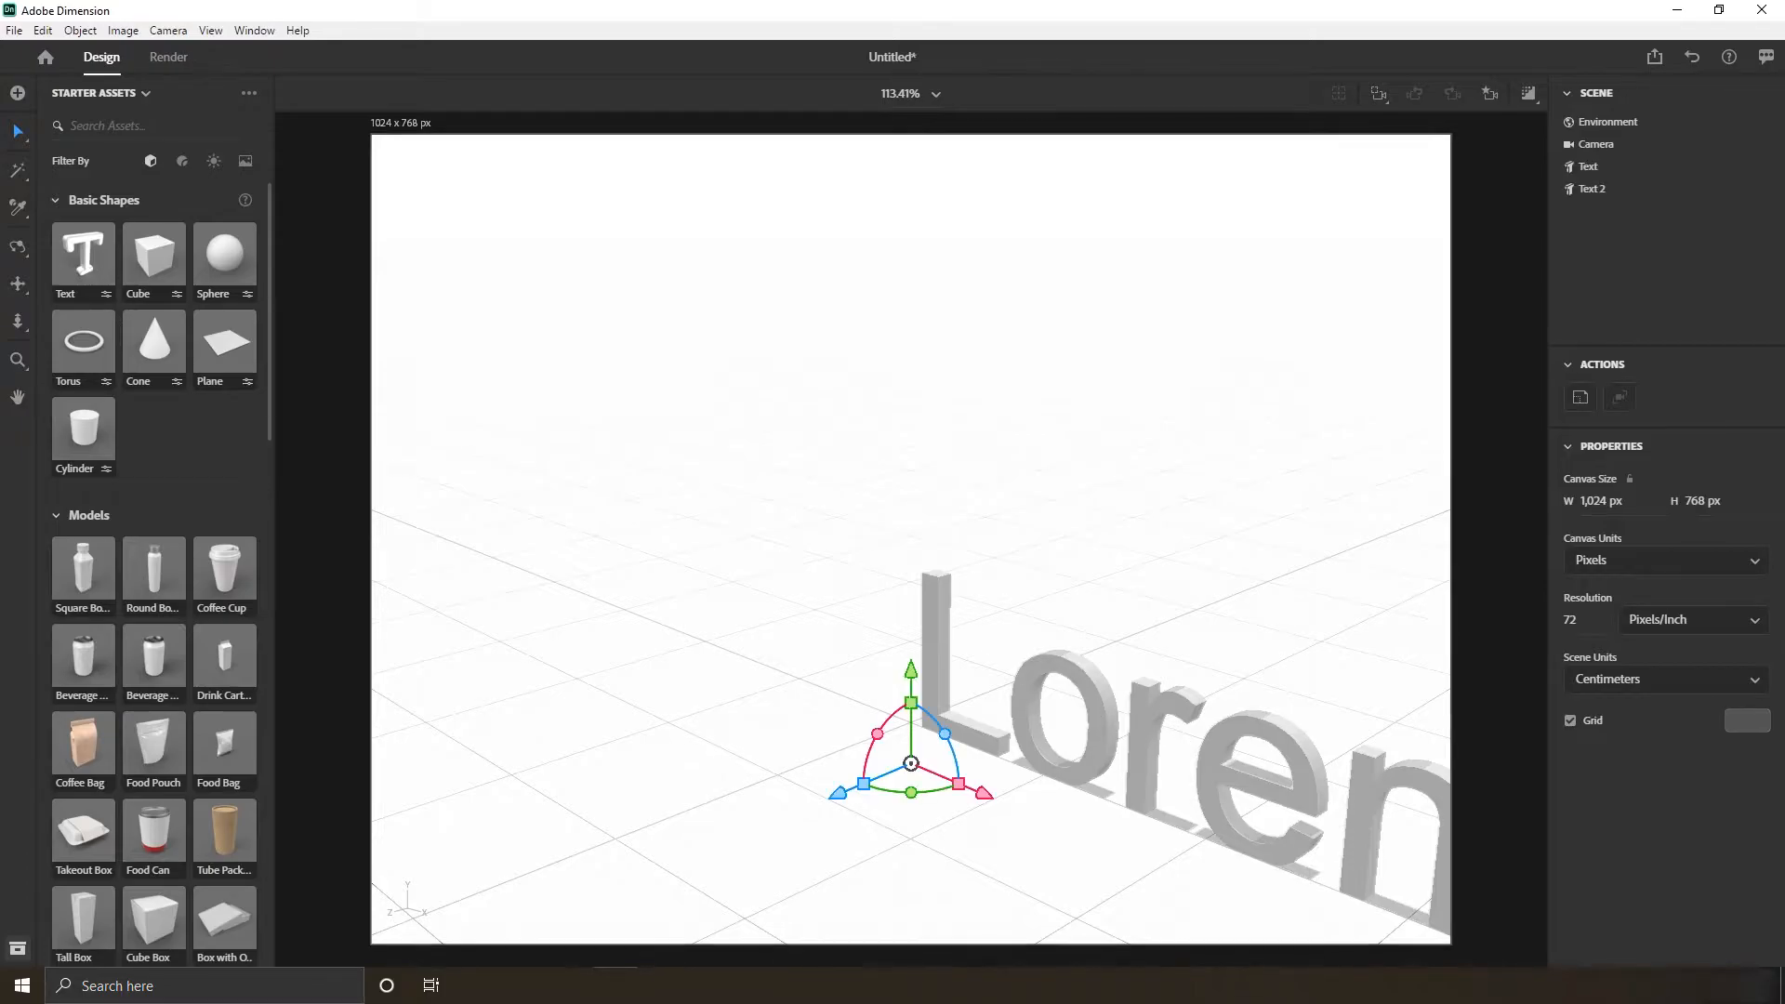
pyautogui.write('your')
pyautogui.write(' t')
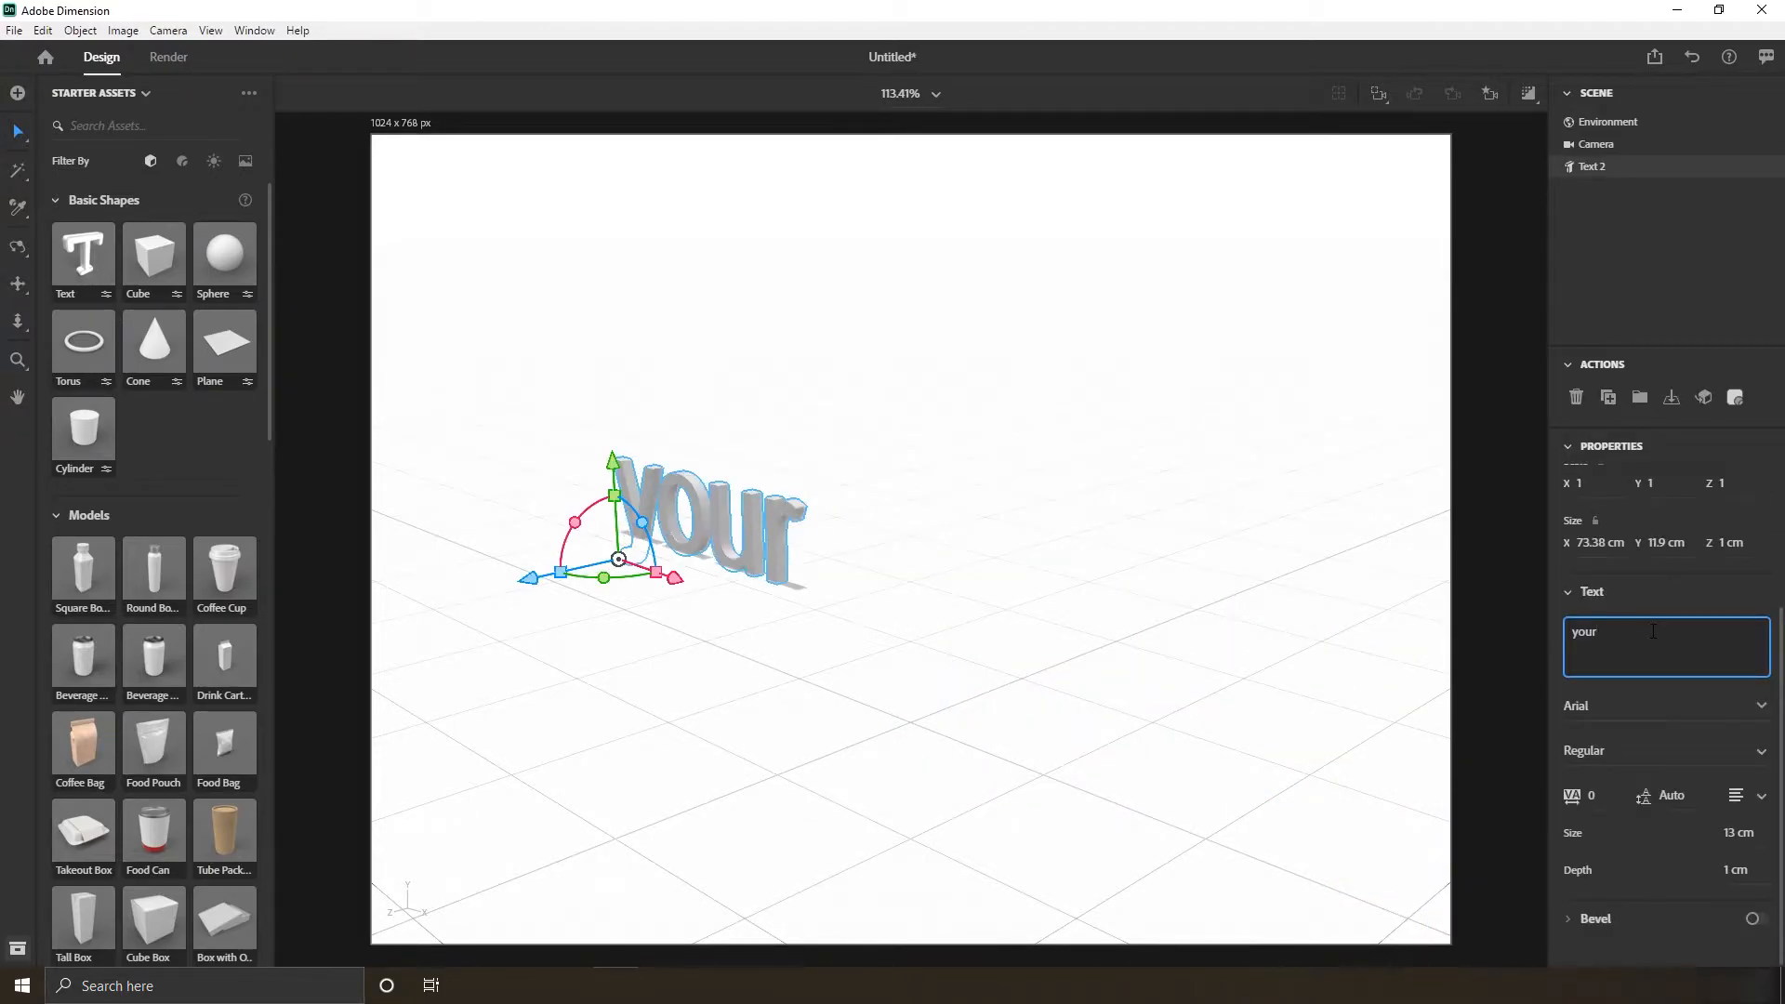
pyautogui.write('x')
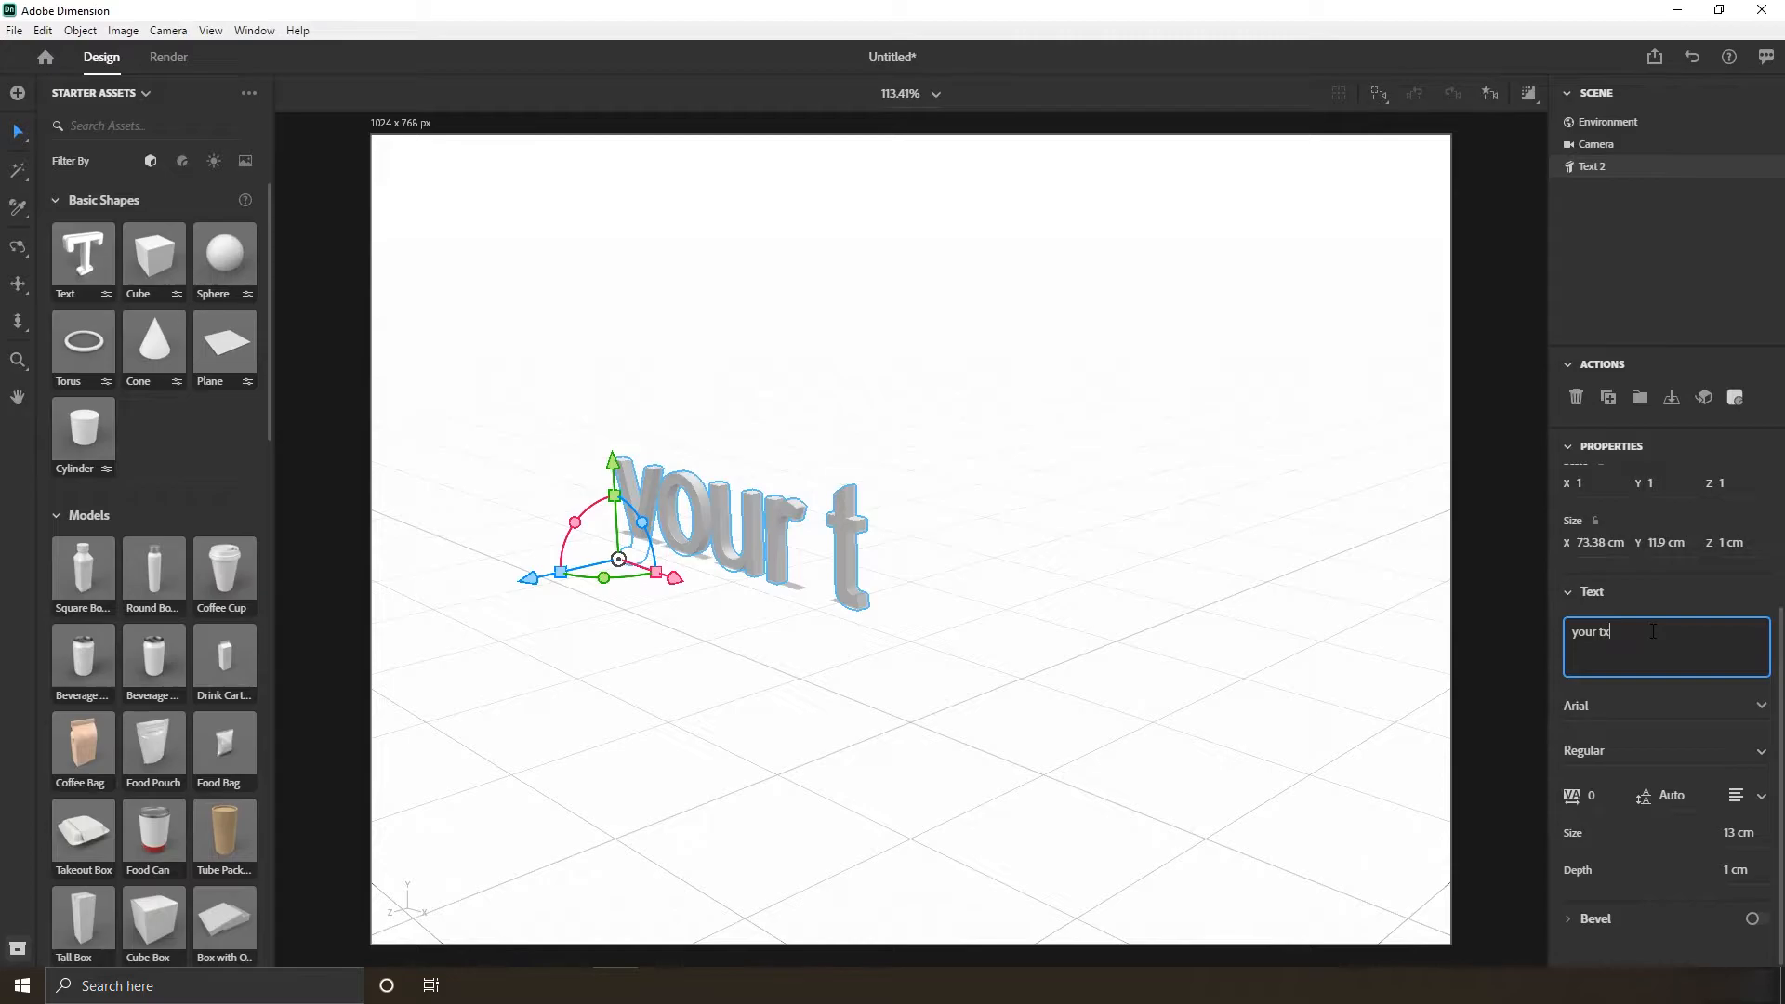
pyautogui.press('BackSpace')
pyautogui.write('ex')
pyautogui.press('BackSpace')
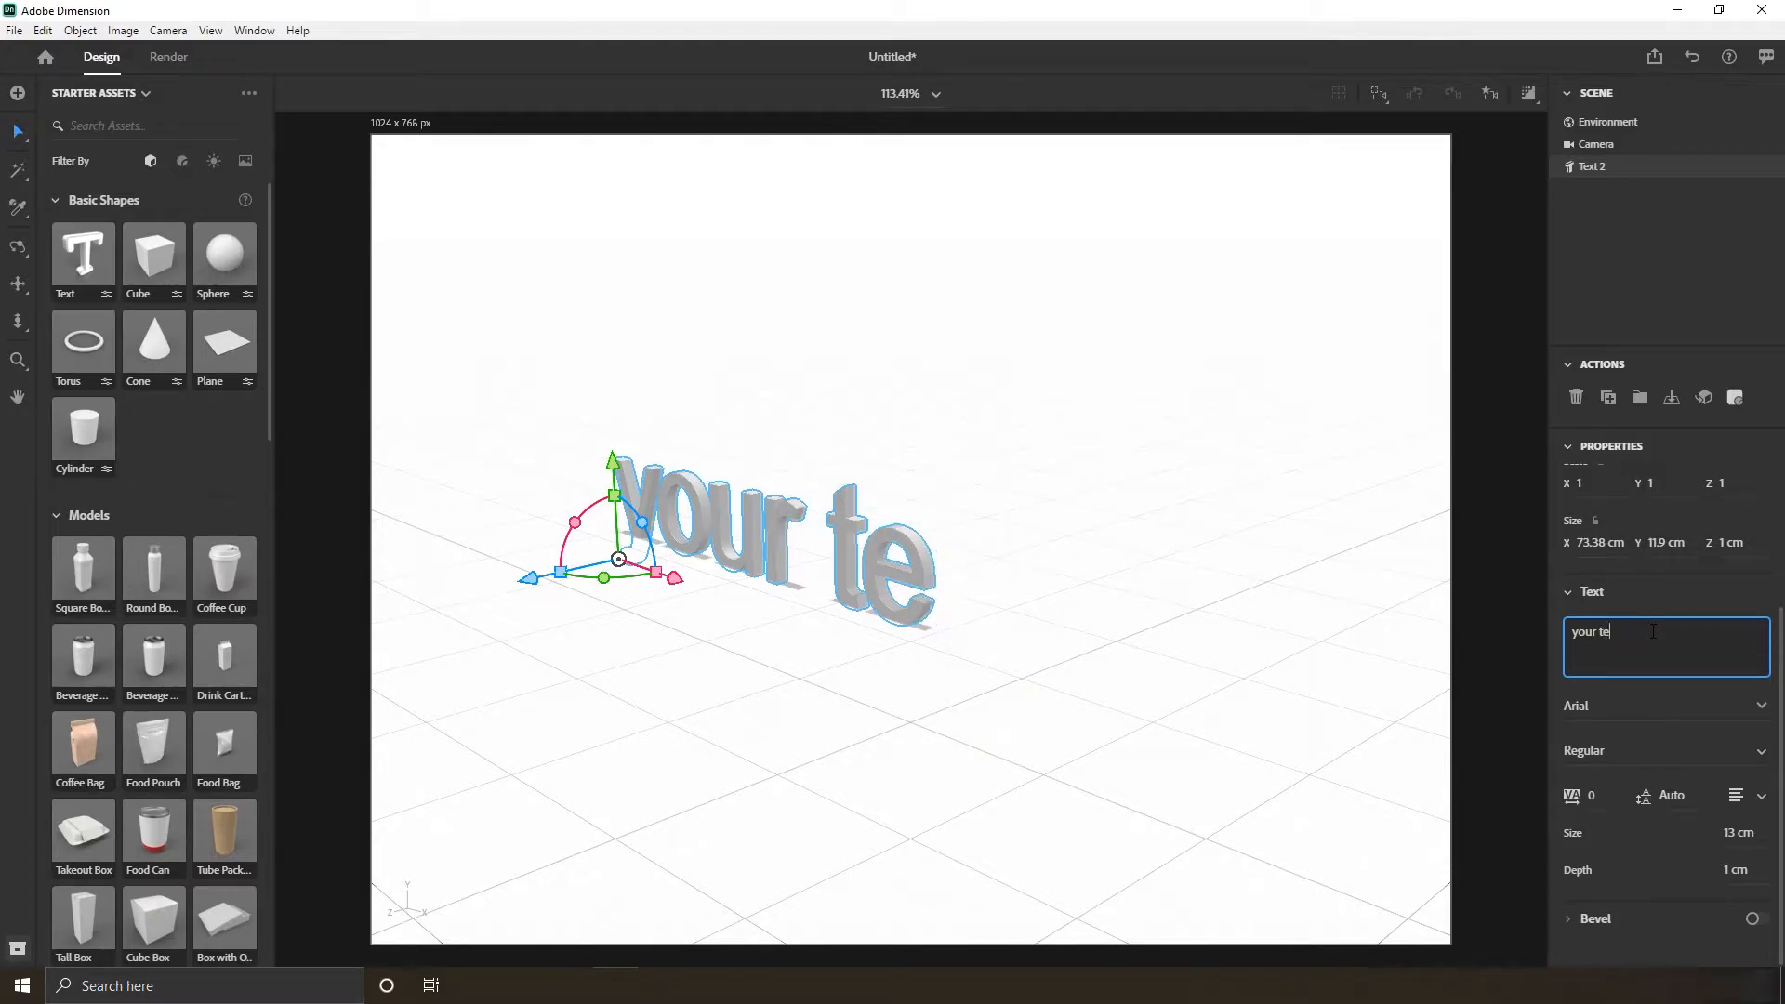
pyautogui.write('xt')
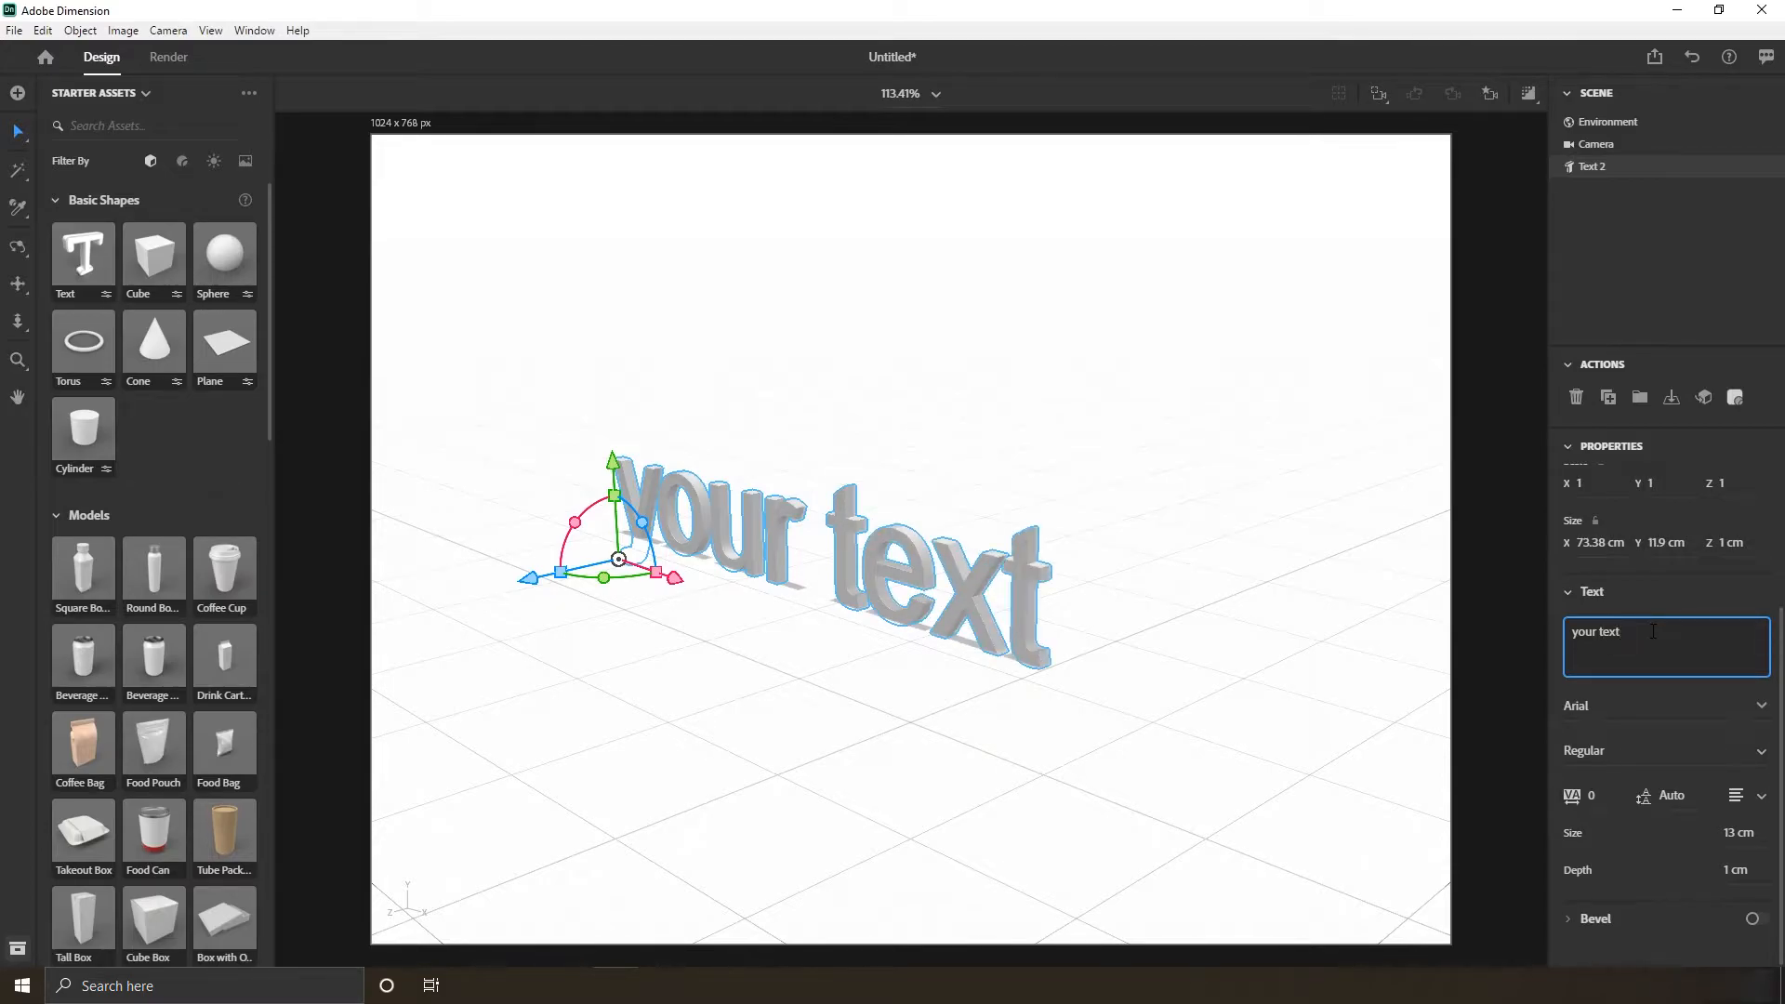
# - Add a cube behind the text at about X -14, Z -45 cm, and a sphere at about X -41, Z 0 cm
pyautogui.click(164, 254)
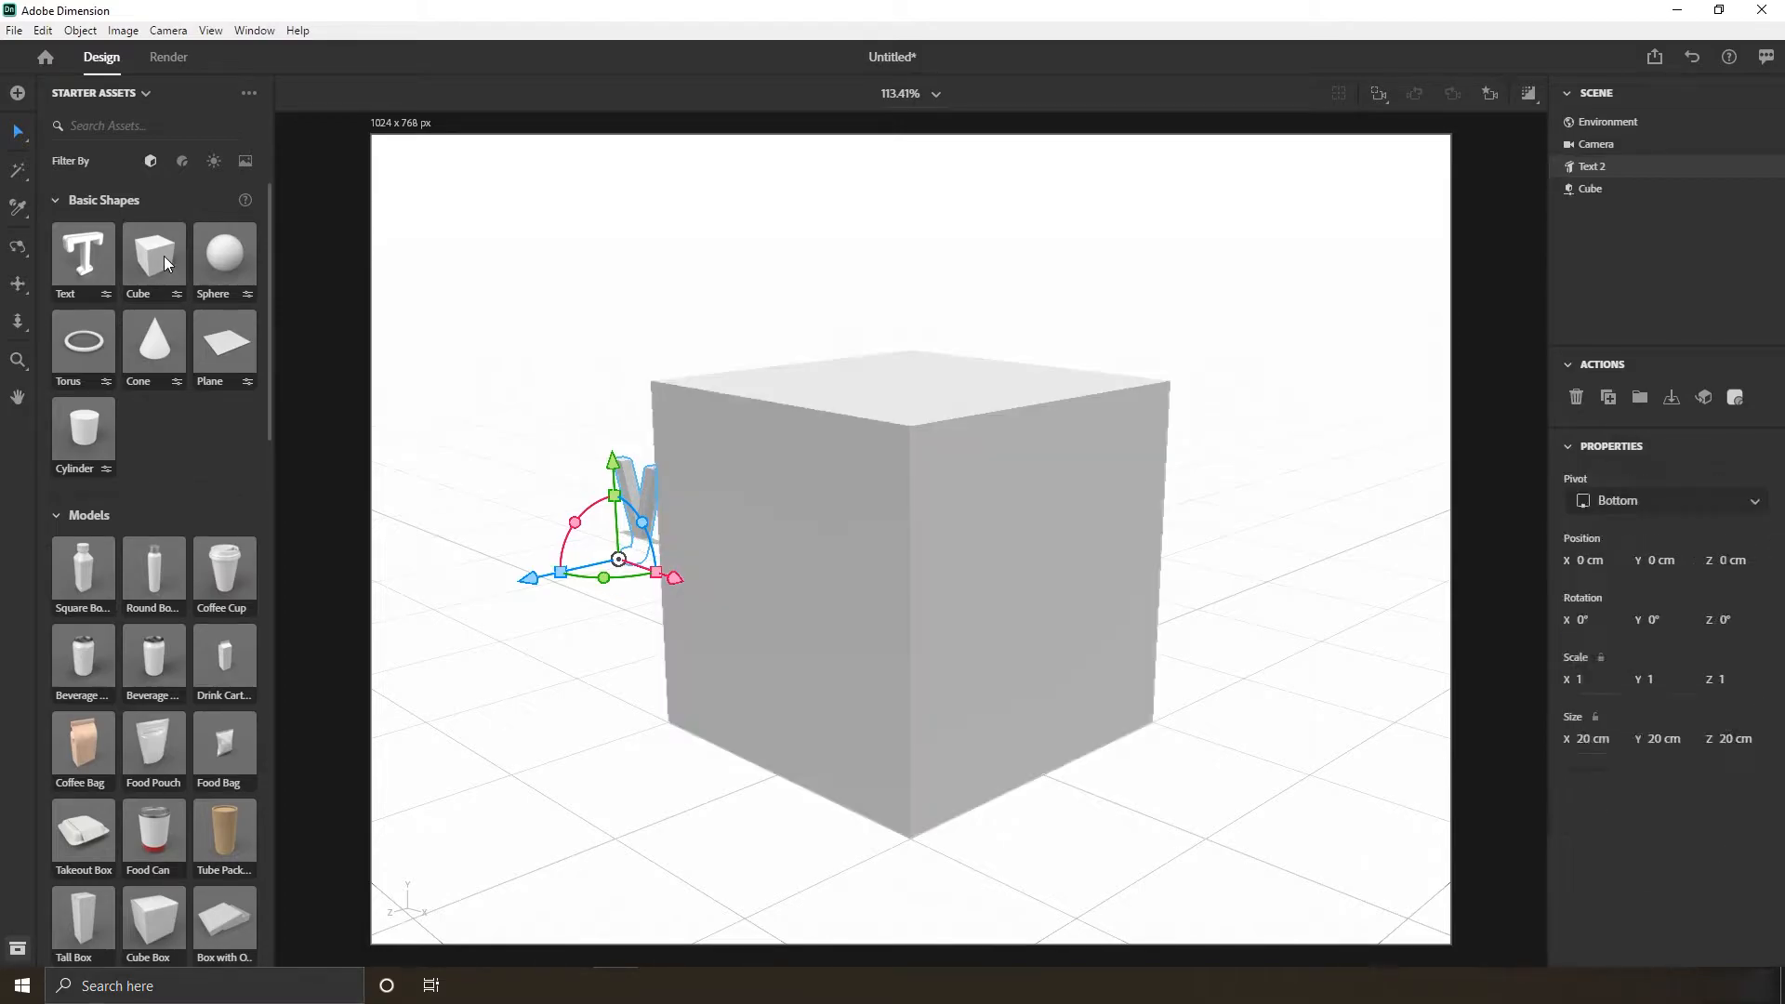
pyautogui.moveTo(920, 722); pyautogui.dragTo(1153, 539)
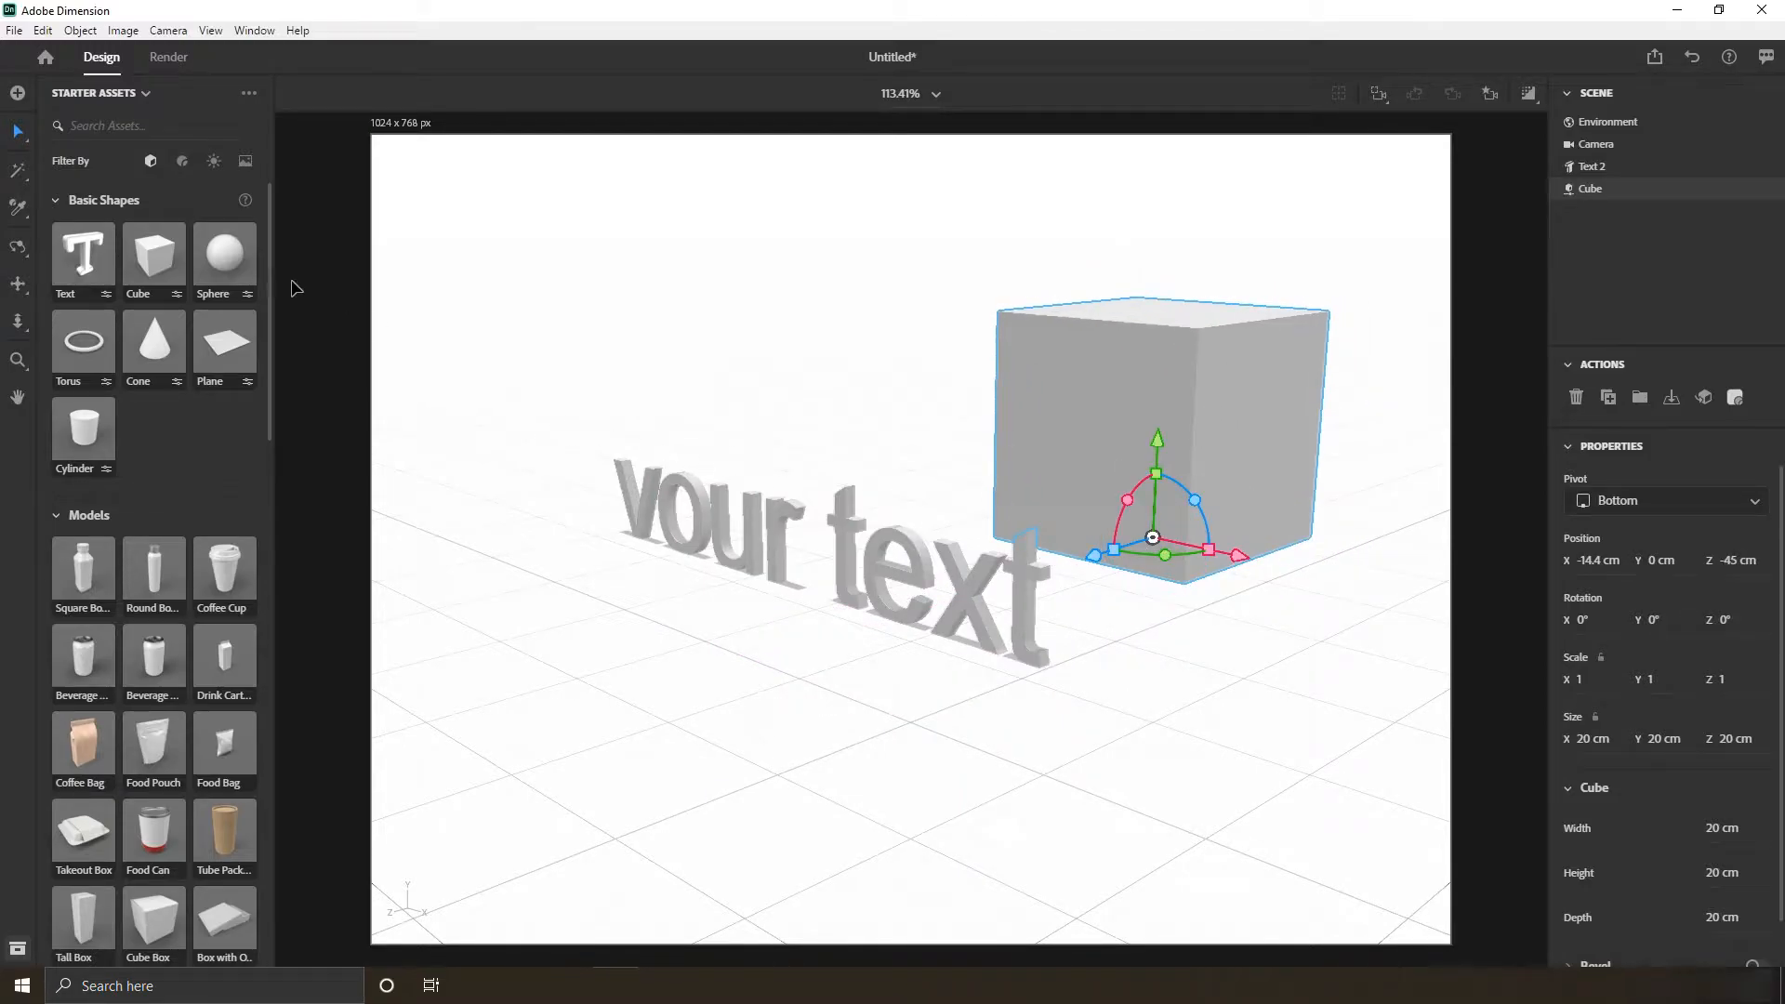
pyautogui.click(221, 264)
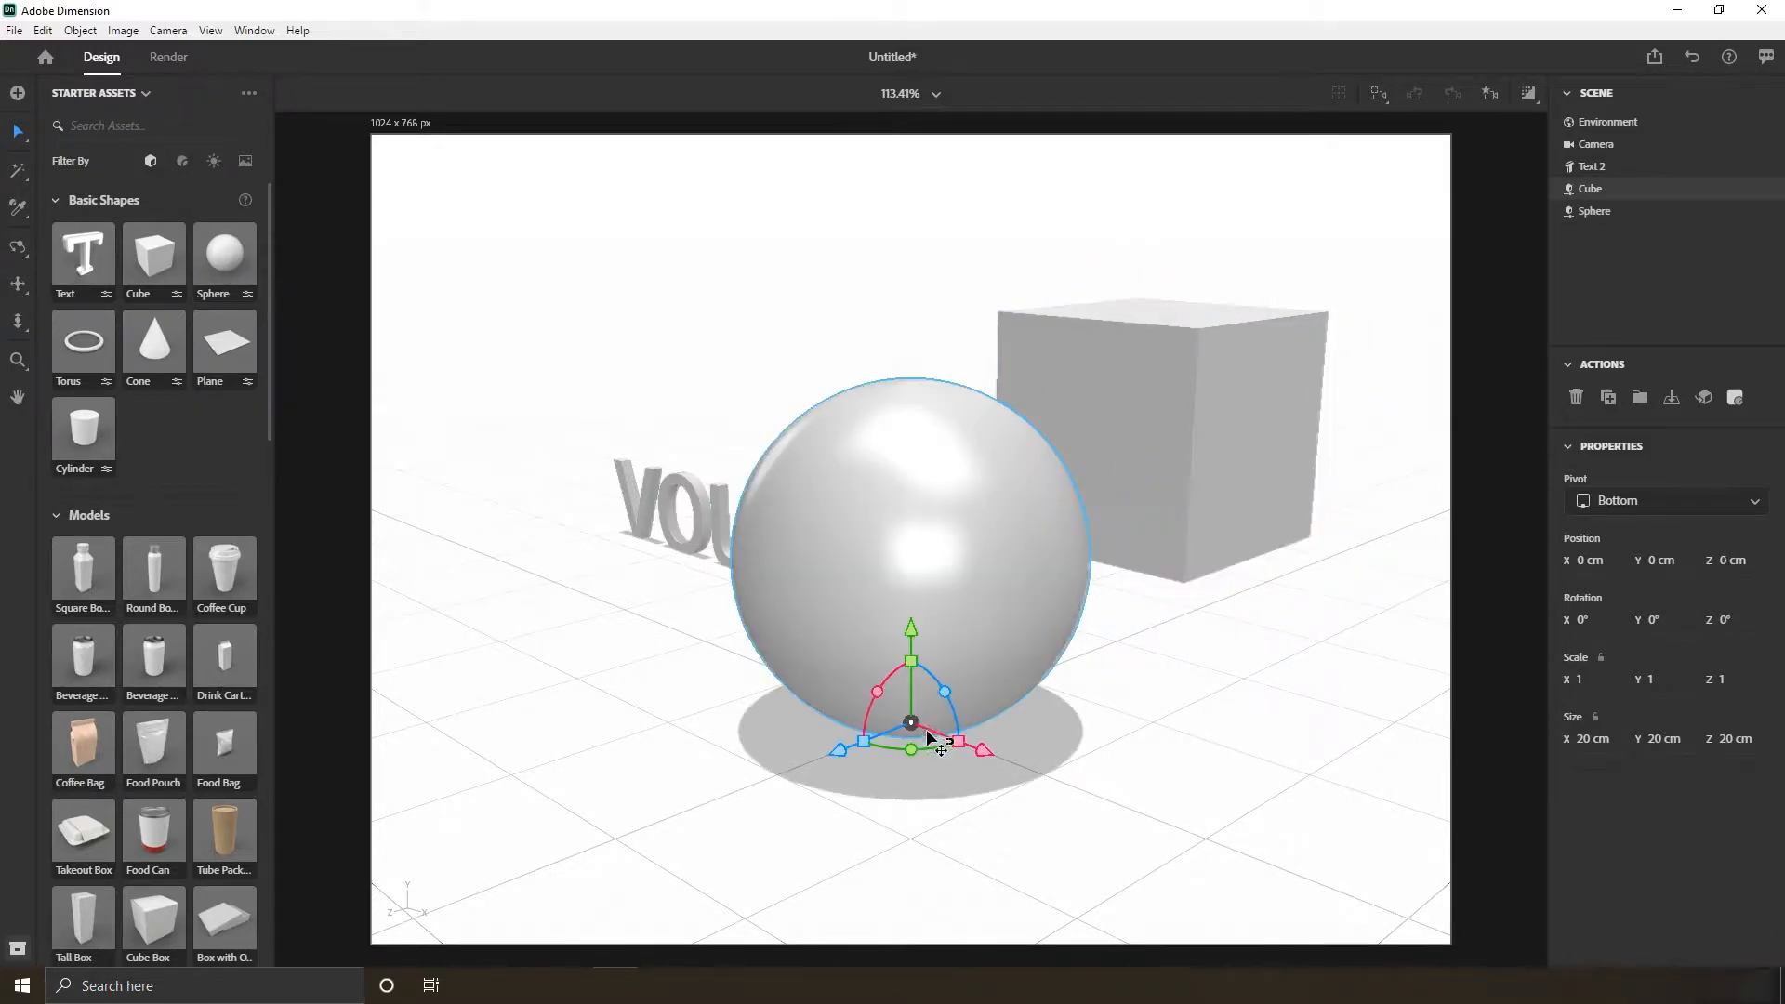
pyautogui.moveTo(939, 741); pyautogui.dragTo(555, 576)
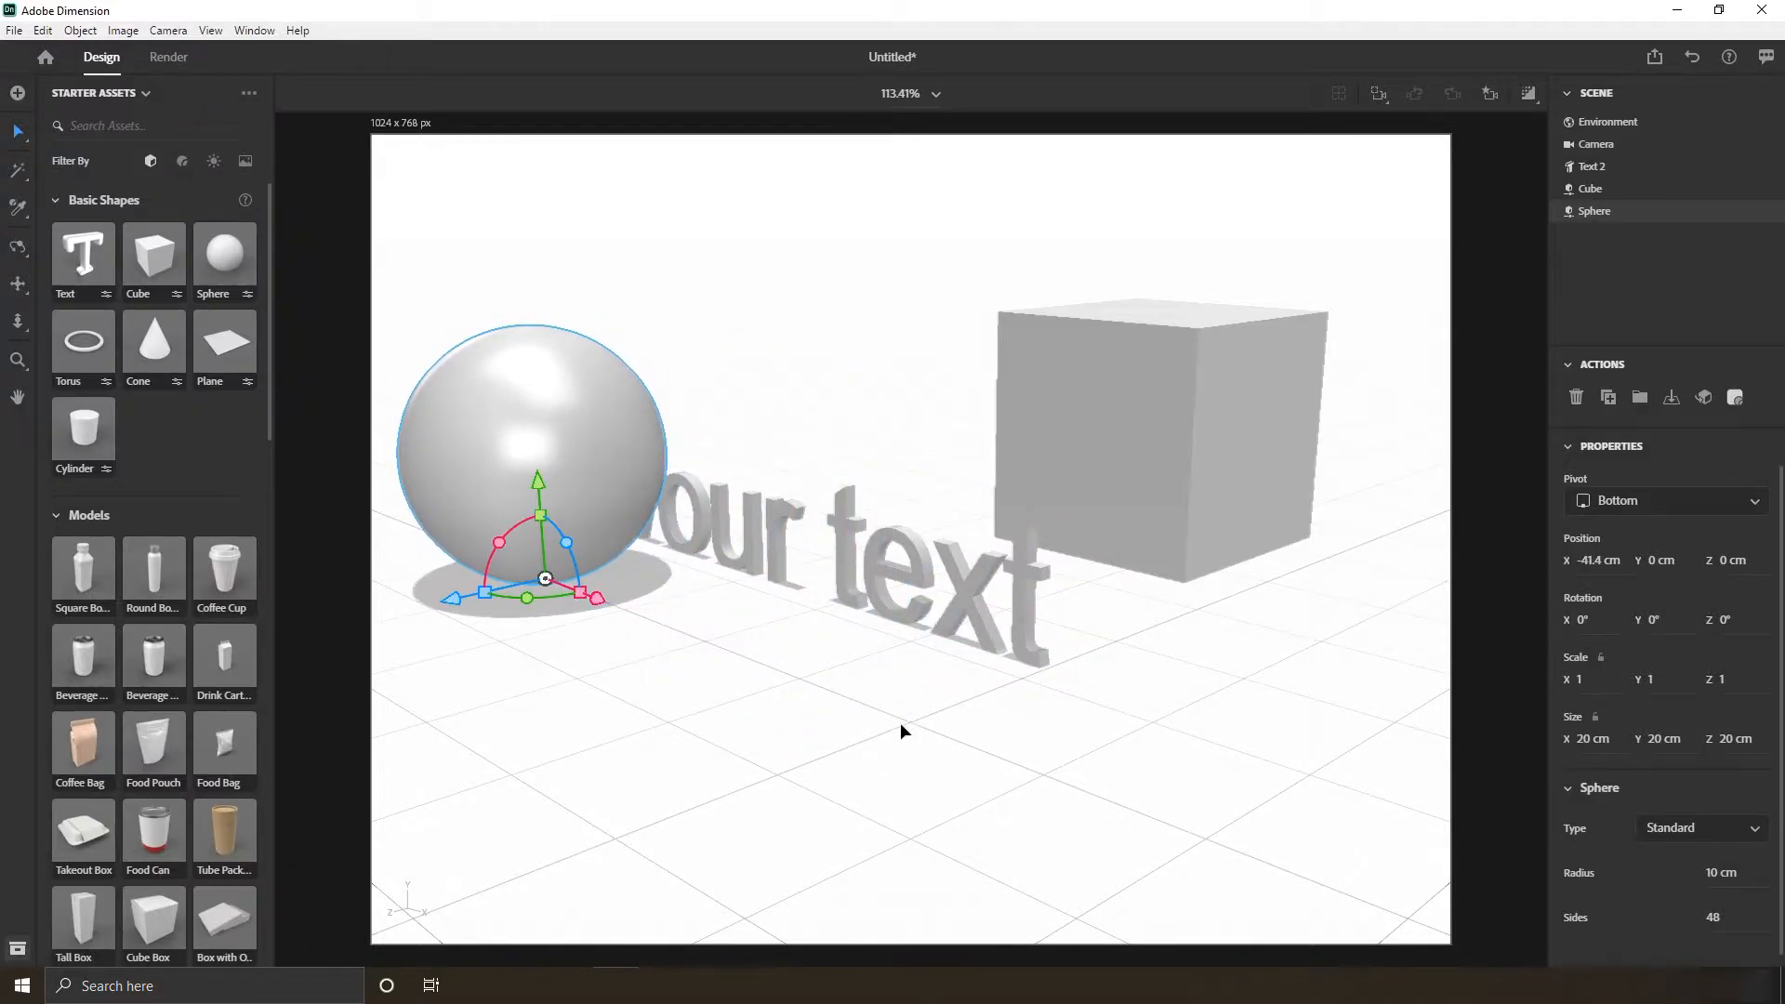
# - Add a cone at about X 14, Z -16 cm, a torus in front of the text, and a cylinder at about X -60, Z -47 cm
pyautogui.click(131, 342)
pyautogui.moveTo(979, 709); pyautogui.dragTo(1359, 695)
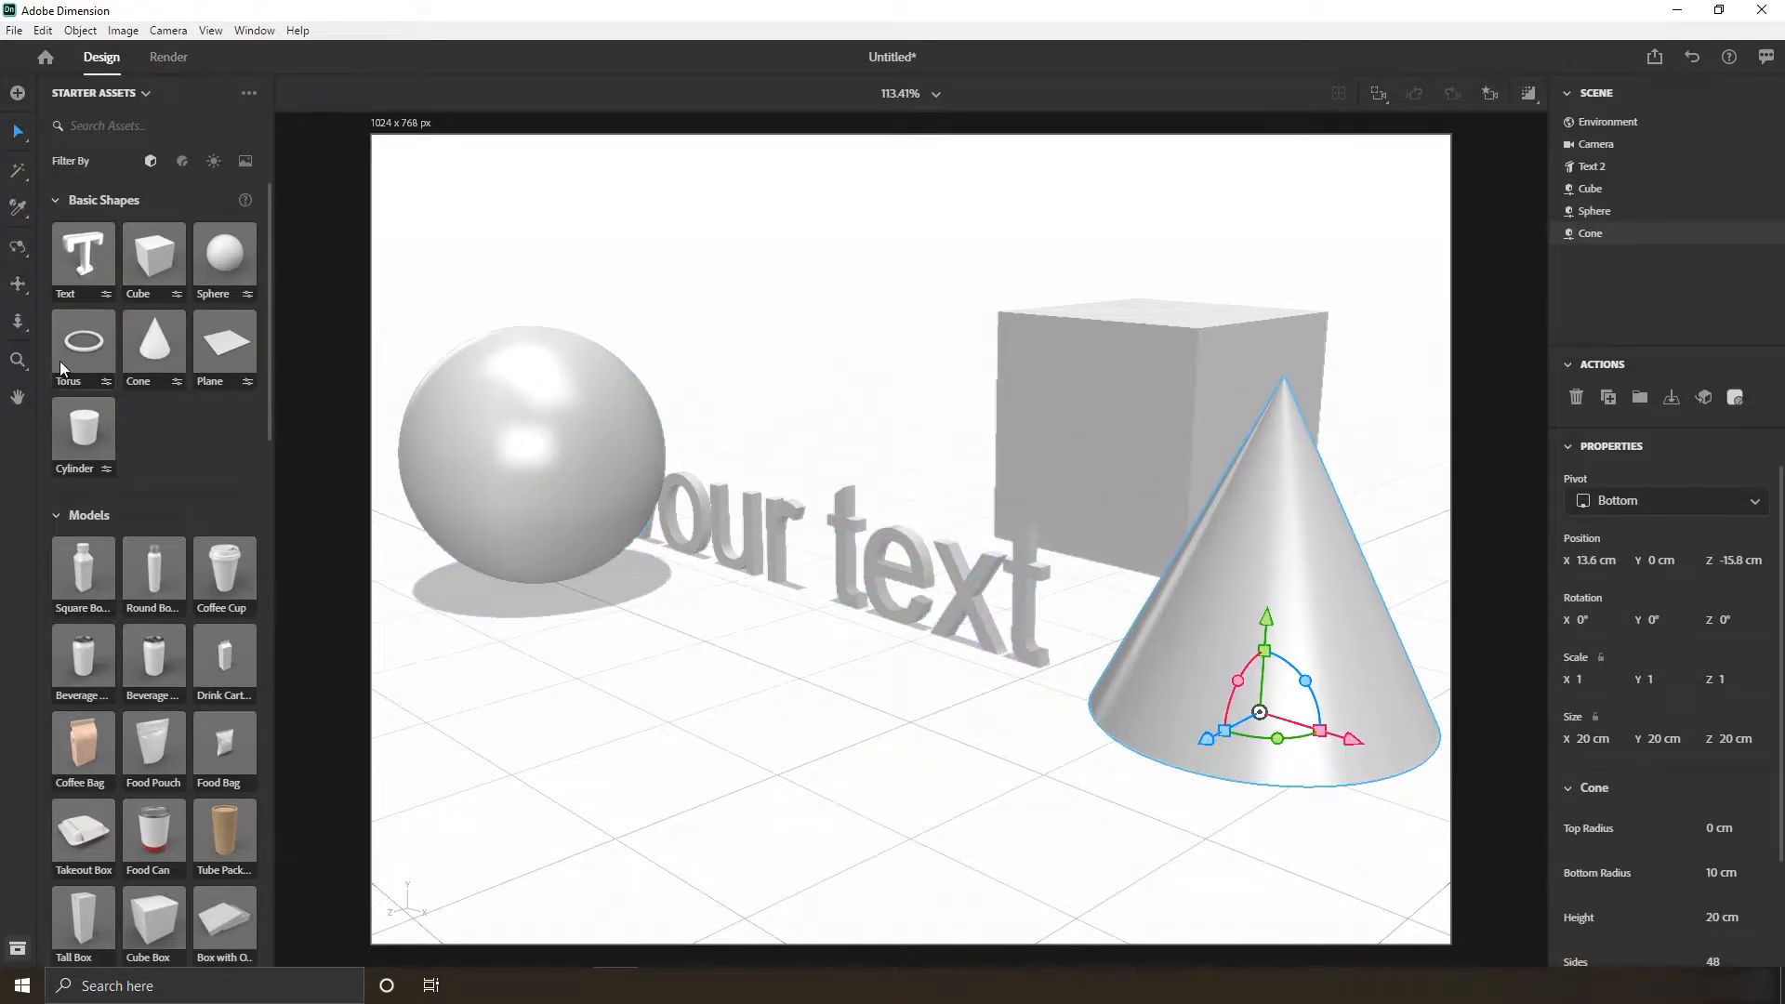
pyautogui.click(59, 361)
pyautogui.moveTo(910, 730); pyautogui.dragTo(575, 728)
pyautogui.click(83, 430)
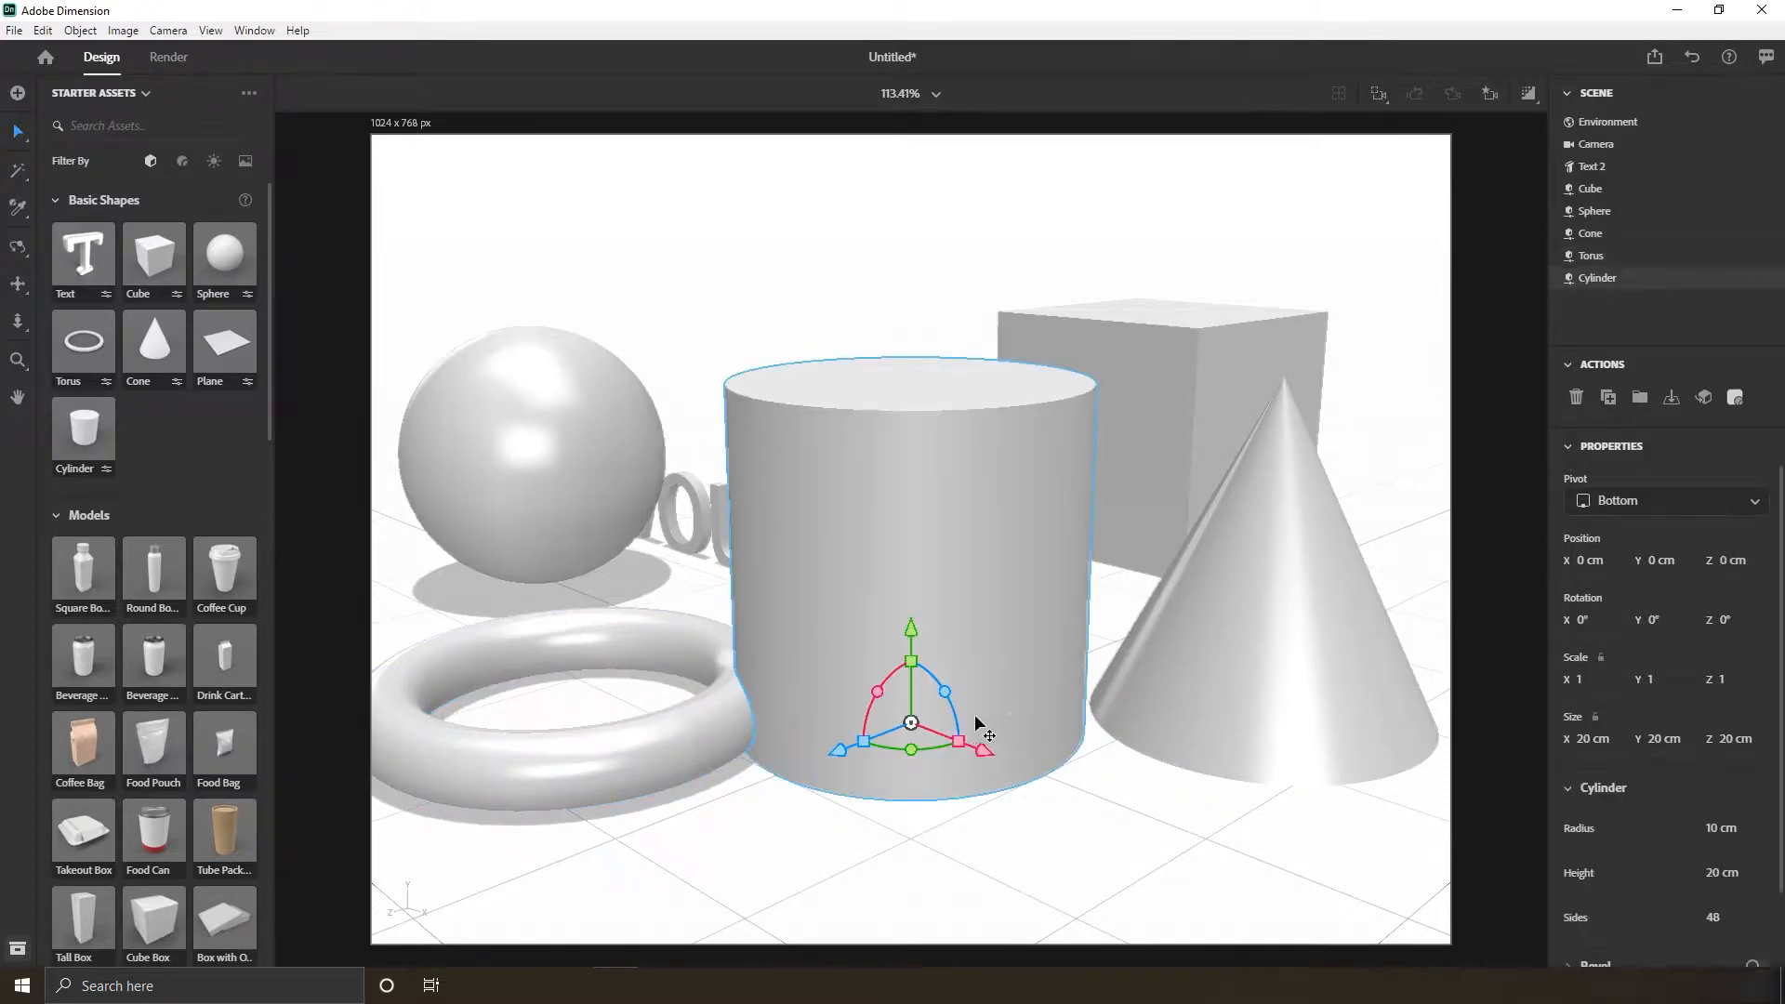
pyautogui.moveTo(908, 723); pyautogui.dragTo(834, 461)
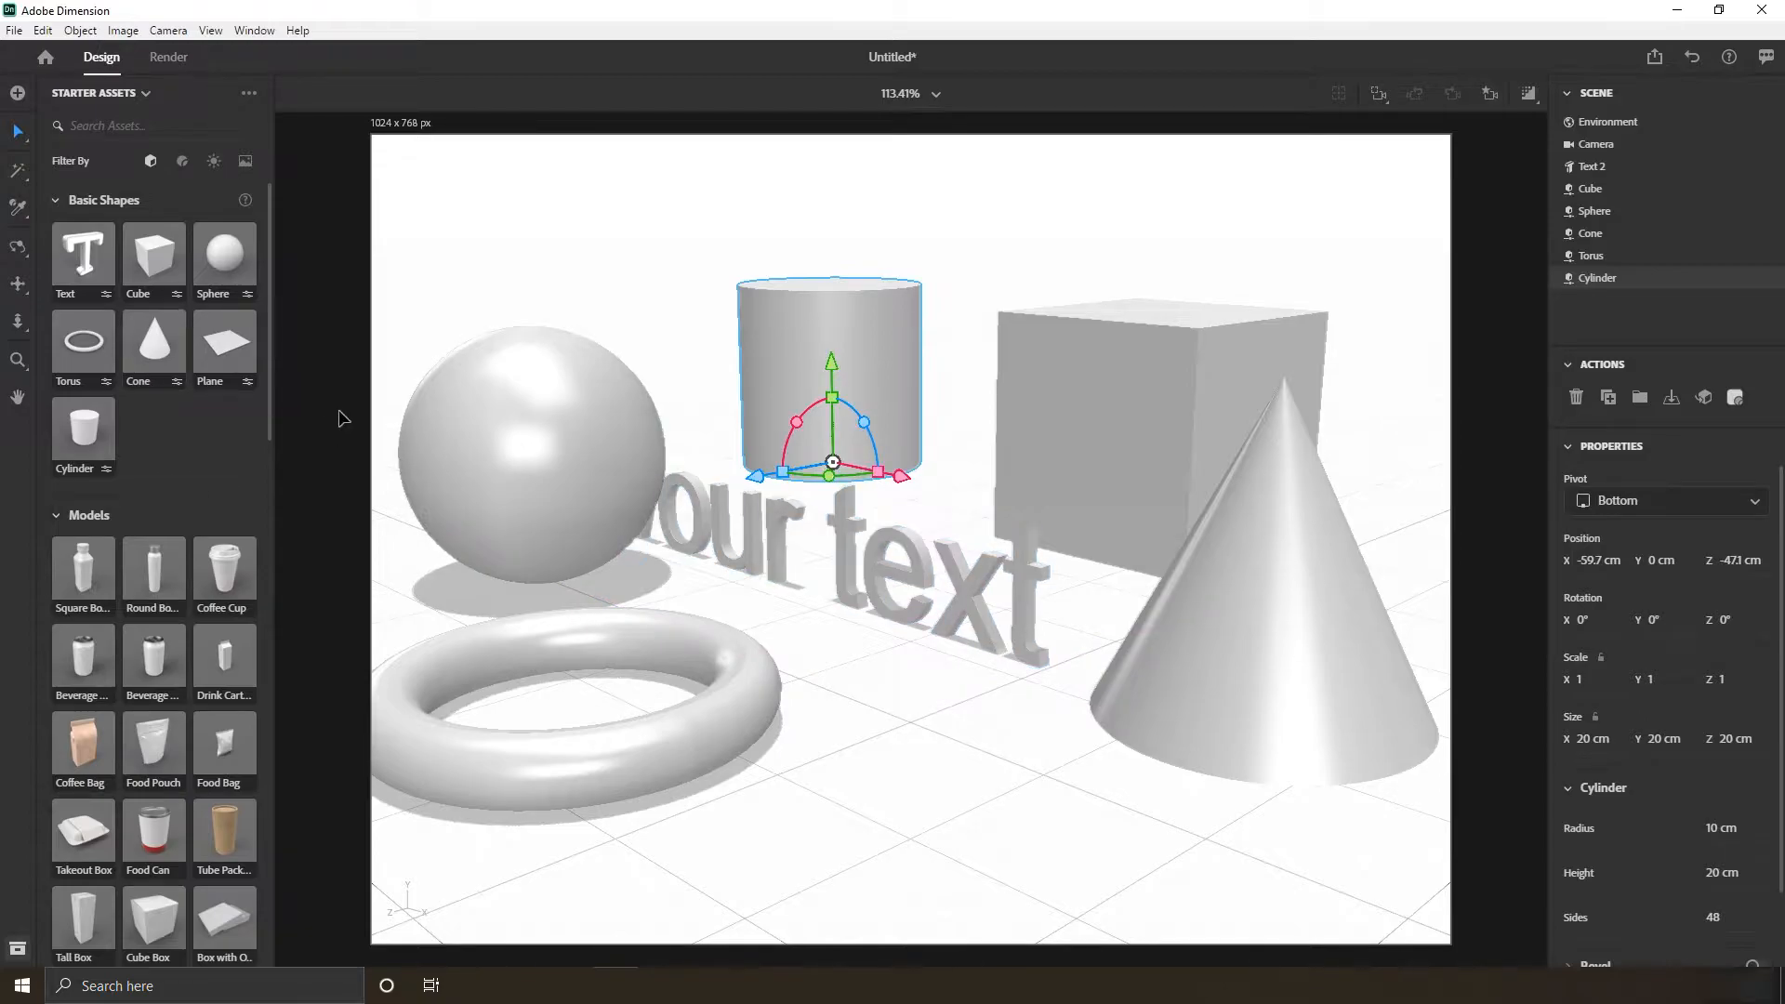
# - Group the text and all the basic shapes, and hide the group from the scene
pyautogui.click(928, 562)
pyautogui.moveTo(1492, 139); pyautogui.dragTo(527, 846)
pyautogui.hotkey('ctrl', 'g')
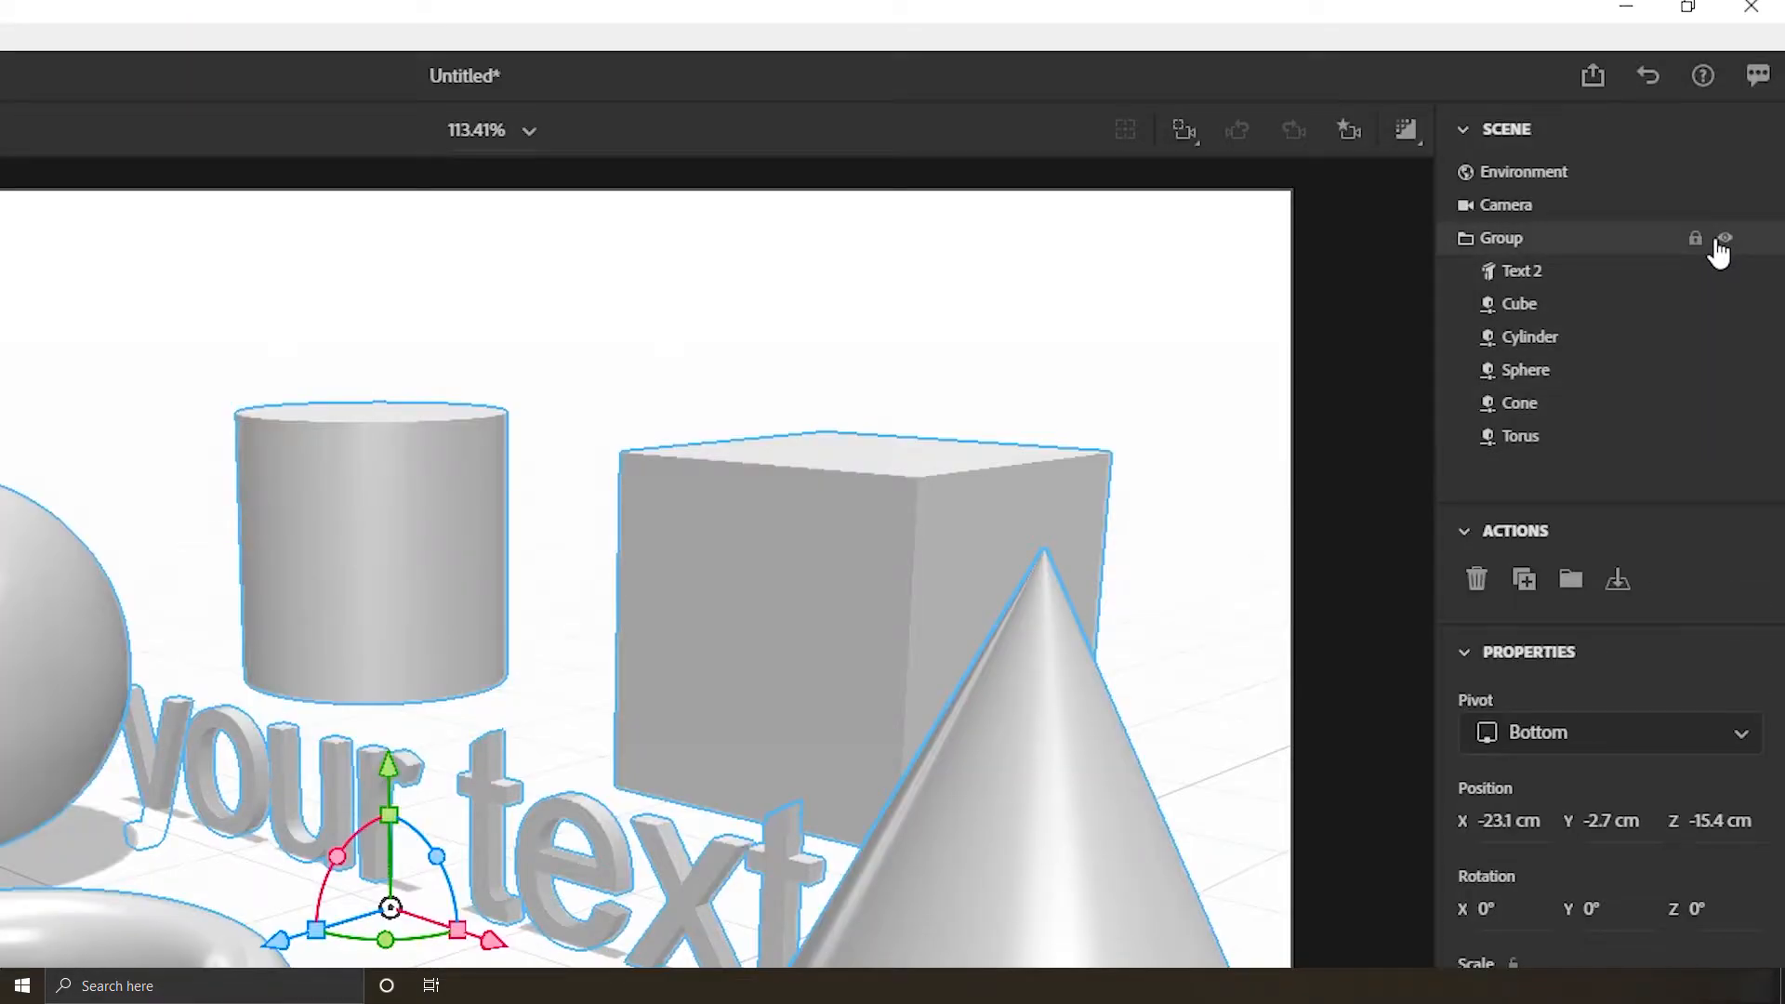
pyautogui.click(1743, 169)
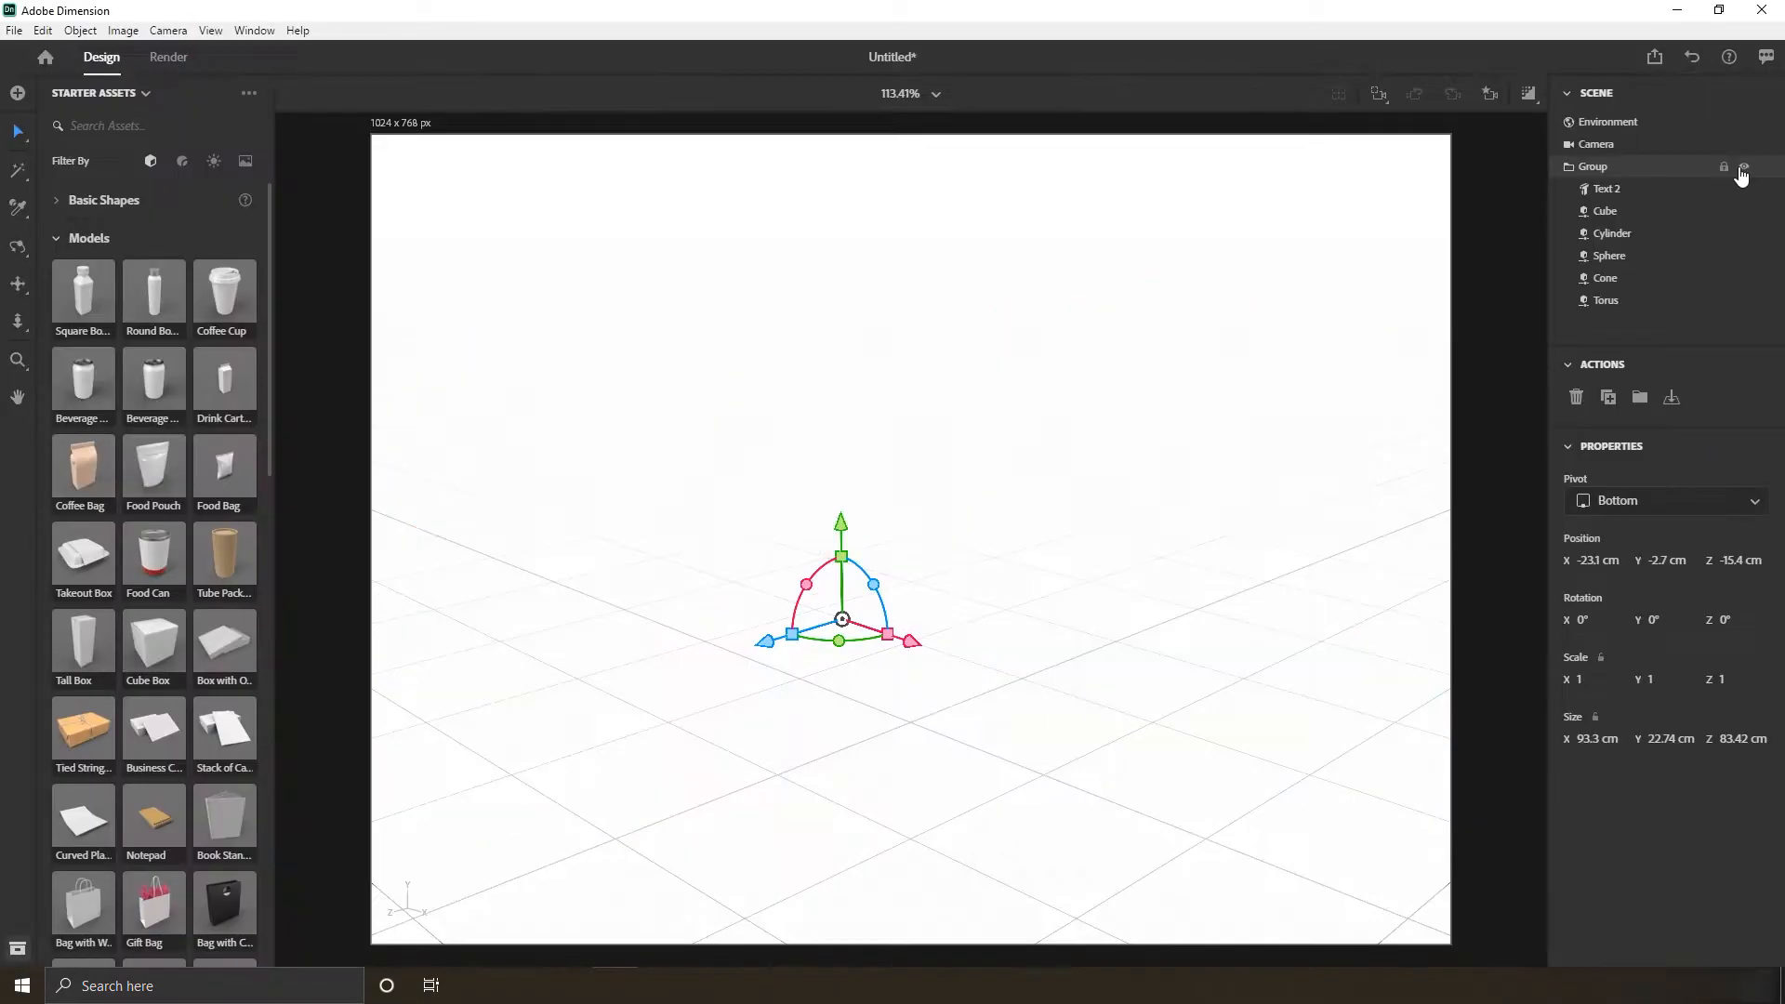
pyautogui.click(518, 434)
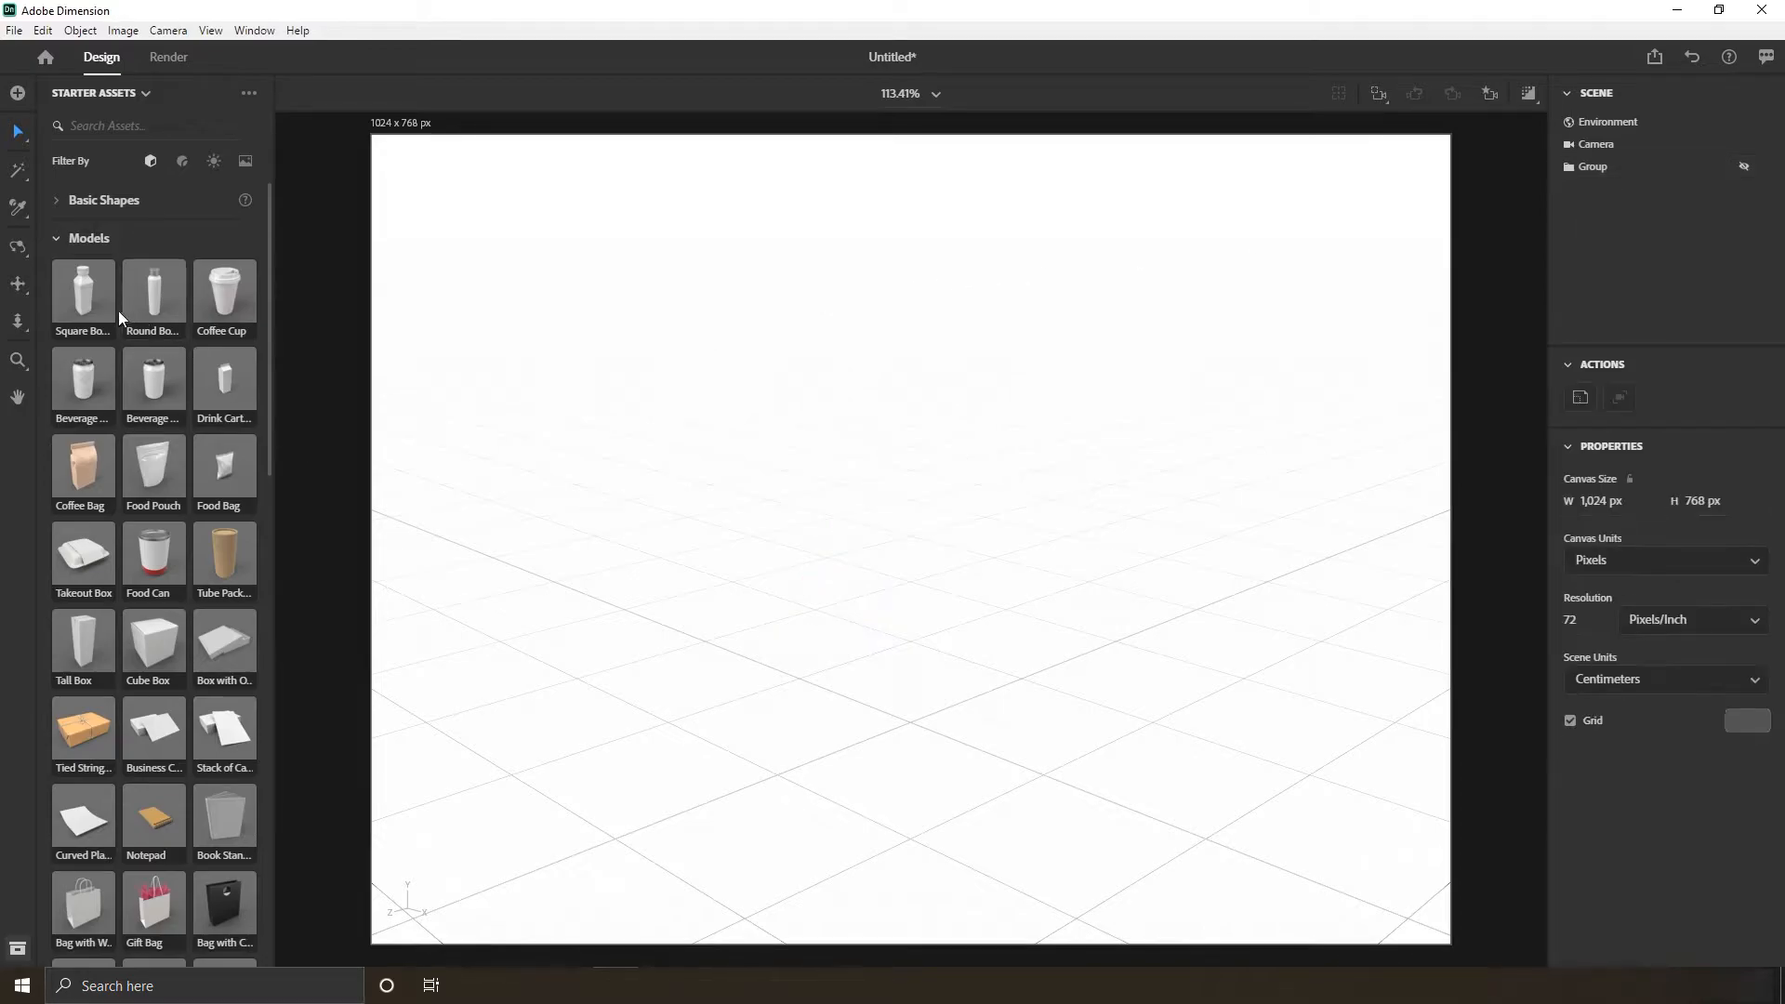
# - Browse the starter models and add the Coffee Cup model to the scene
pyautogui.scroll(-15, 210, 349)
pyautogui.scroll(8, 210, 350)
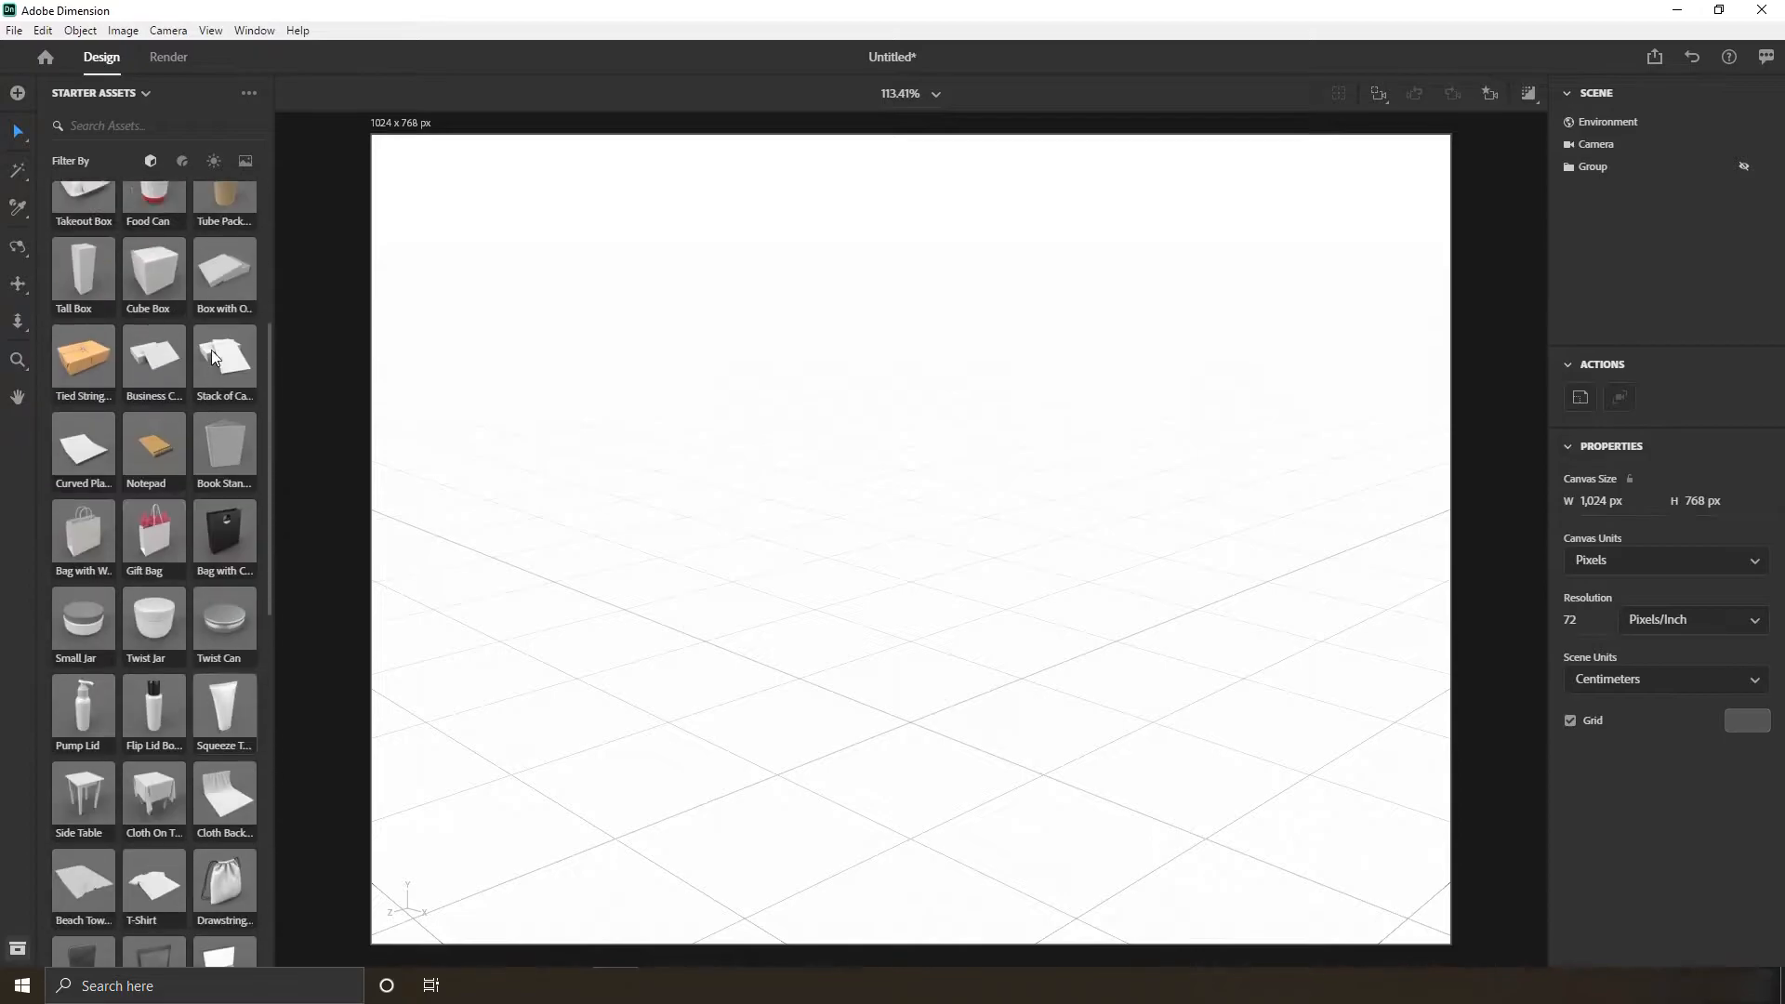
pyautogui.scroll(7, 210, 349)
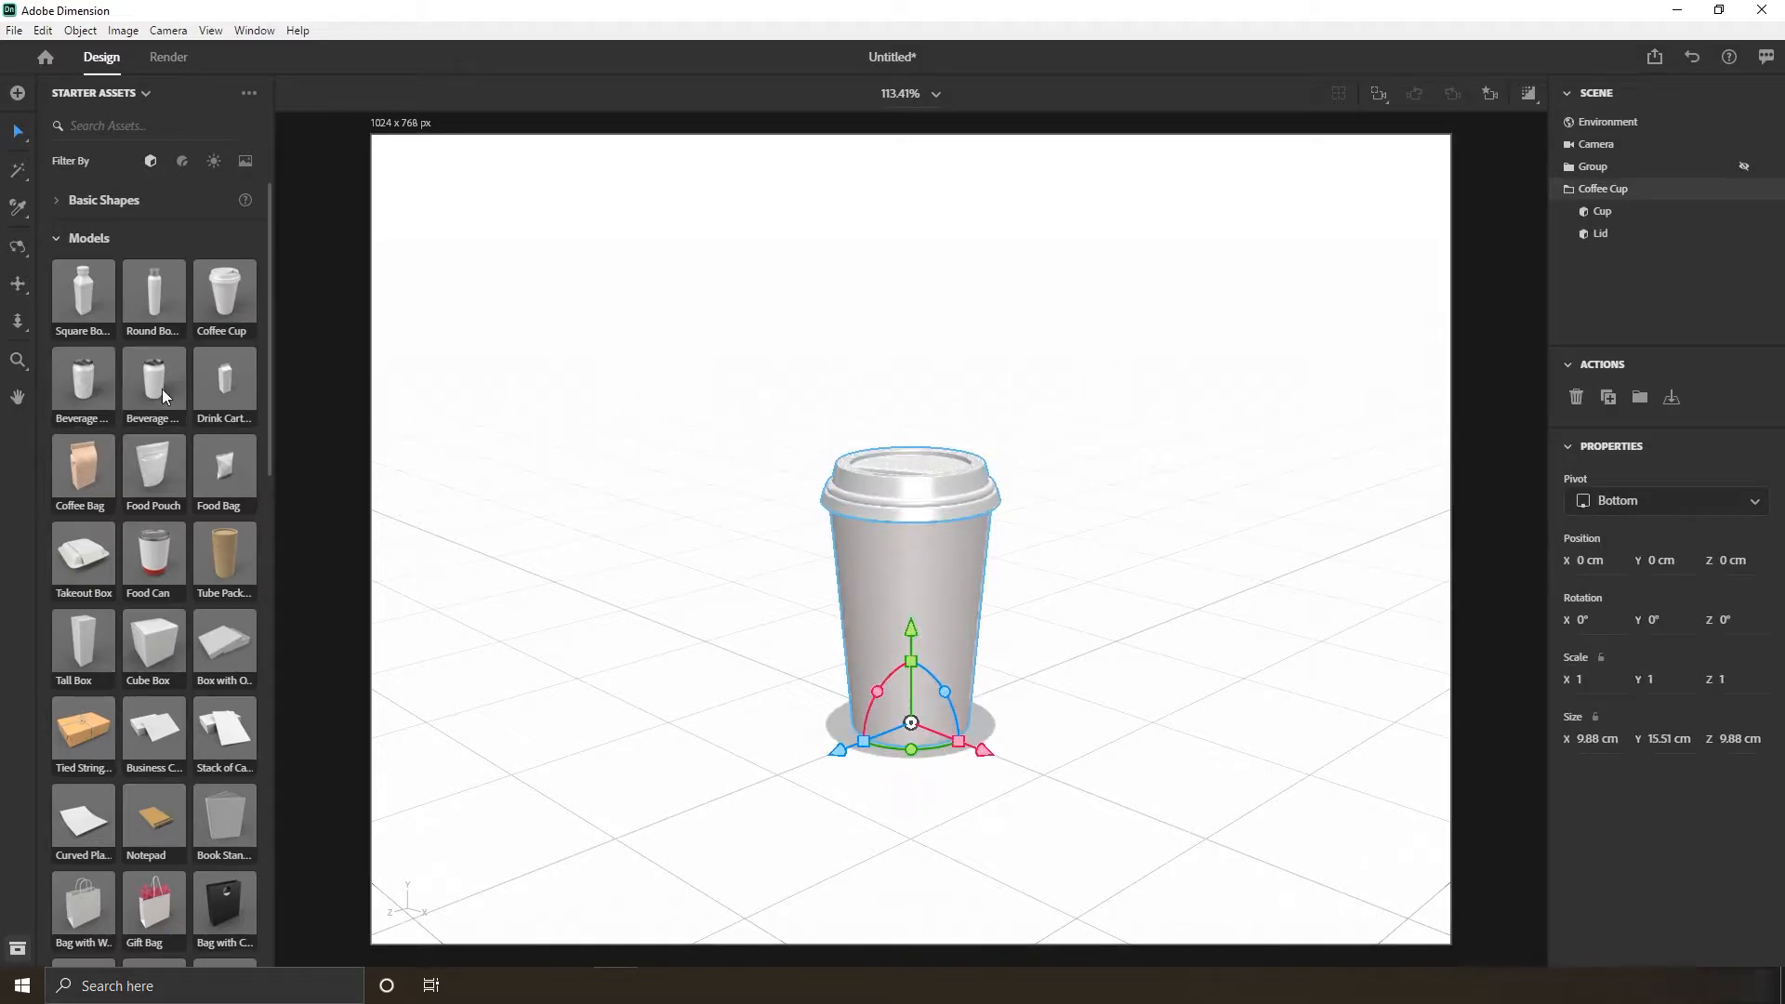
# - Add the Bus Stand with Sign model and frame the whole structure in the camera view
pyautogui.scroll(-12, 163, 394)
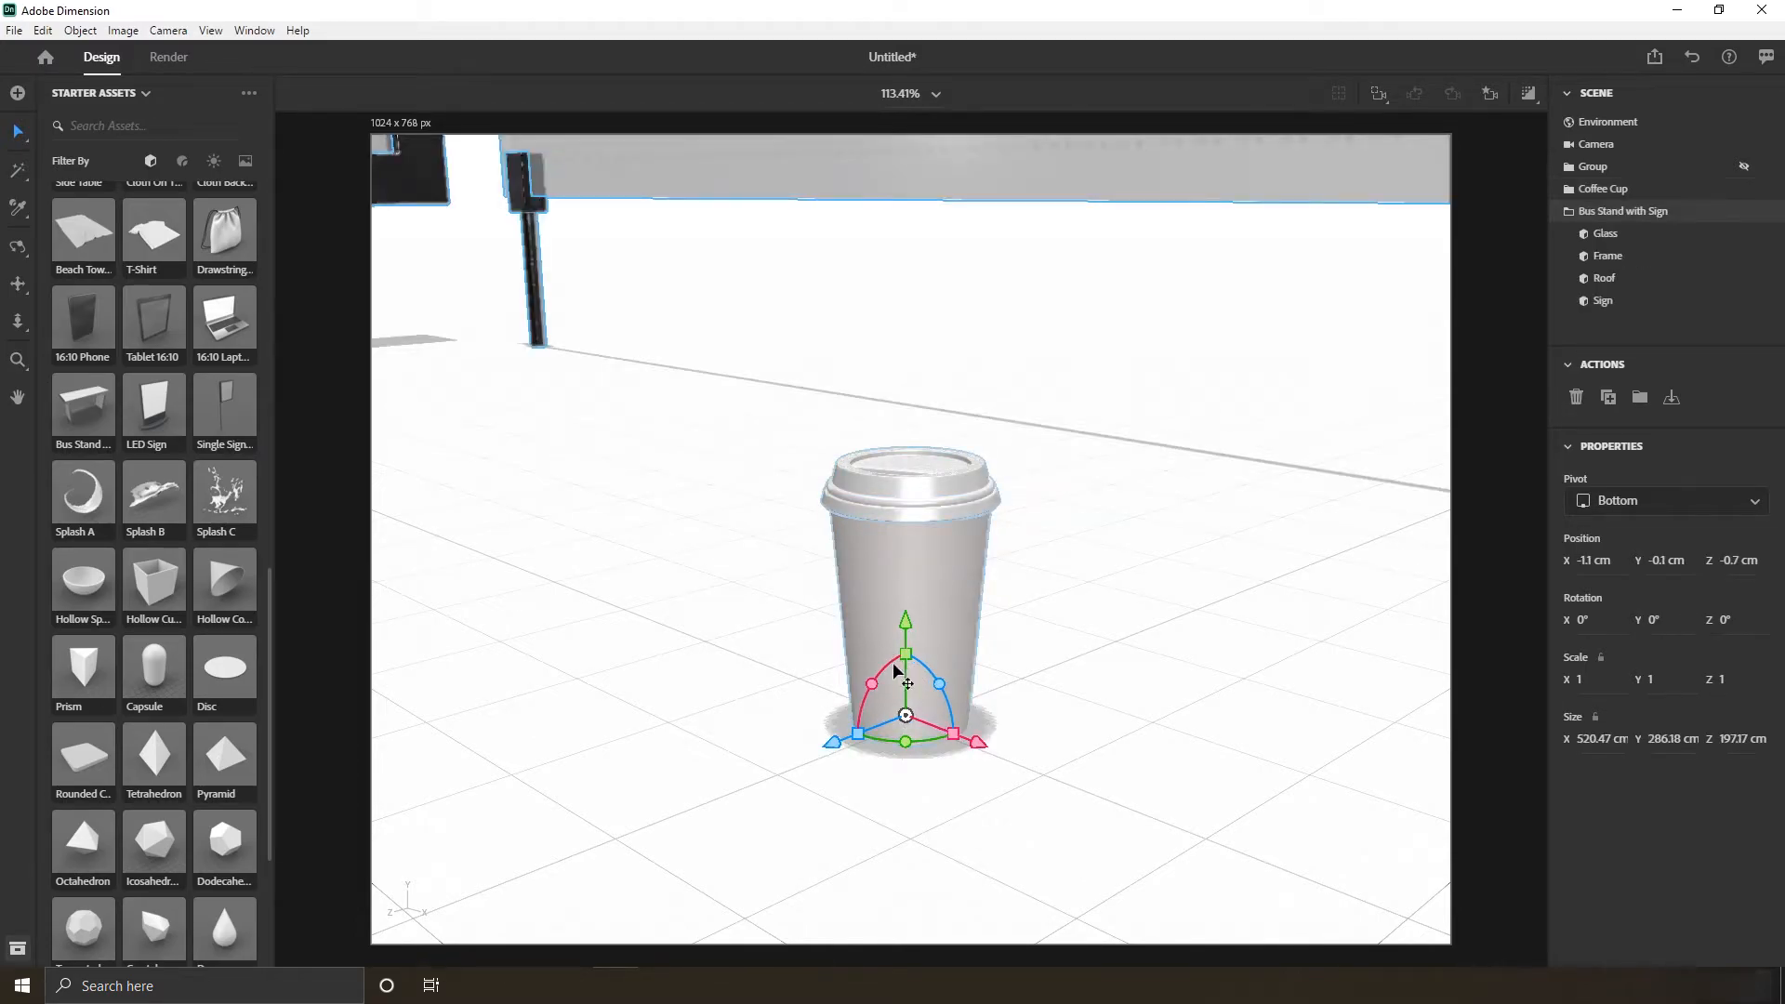
pyautogui.click(1384, 102)
pyautogui.moveTo(793, 518); pyautogui.dragTo(913, 550, button='right')
pyautogui.scroll(-2, 963, 540)
# - Delete the bus stand from the scene and browse the Adobe Standard Materials collection
pyautogui.click(183, 161)
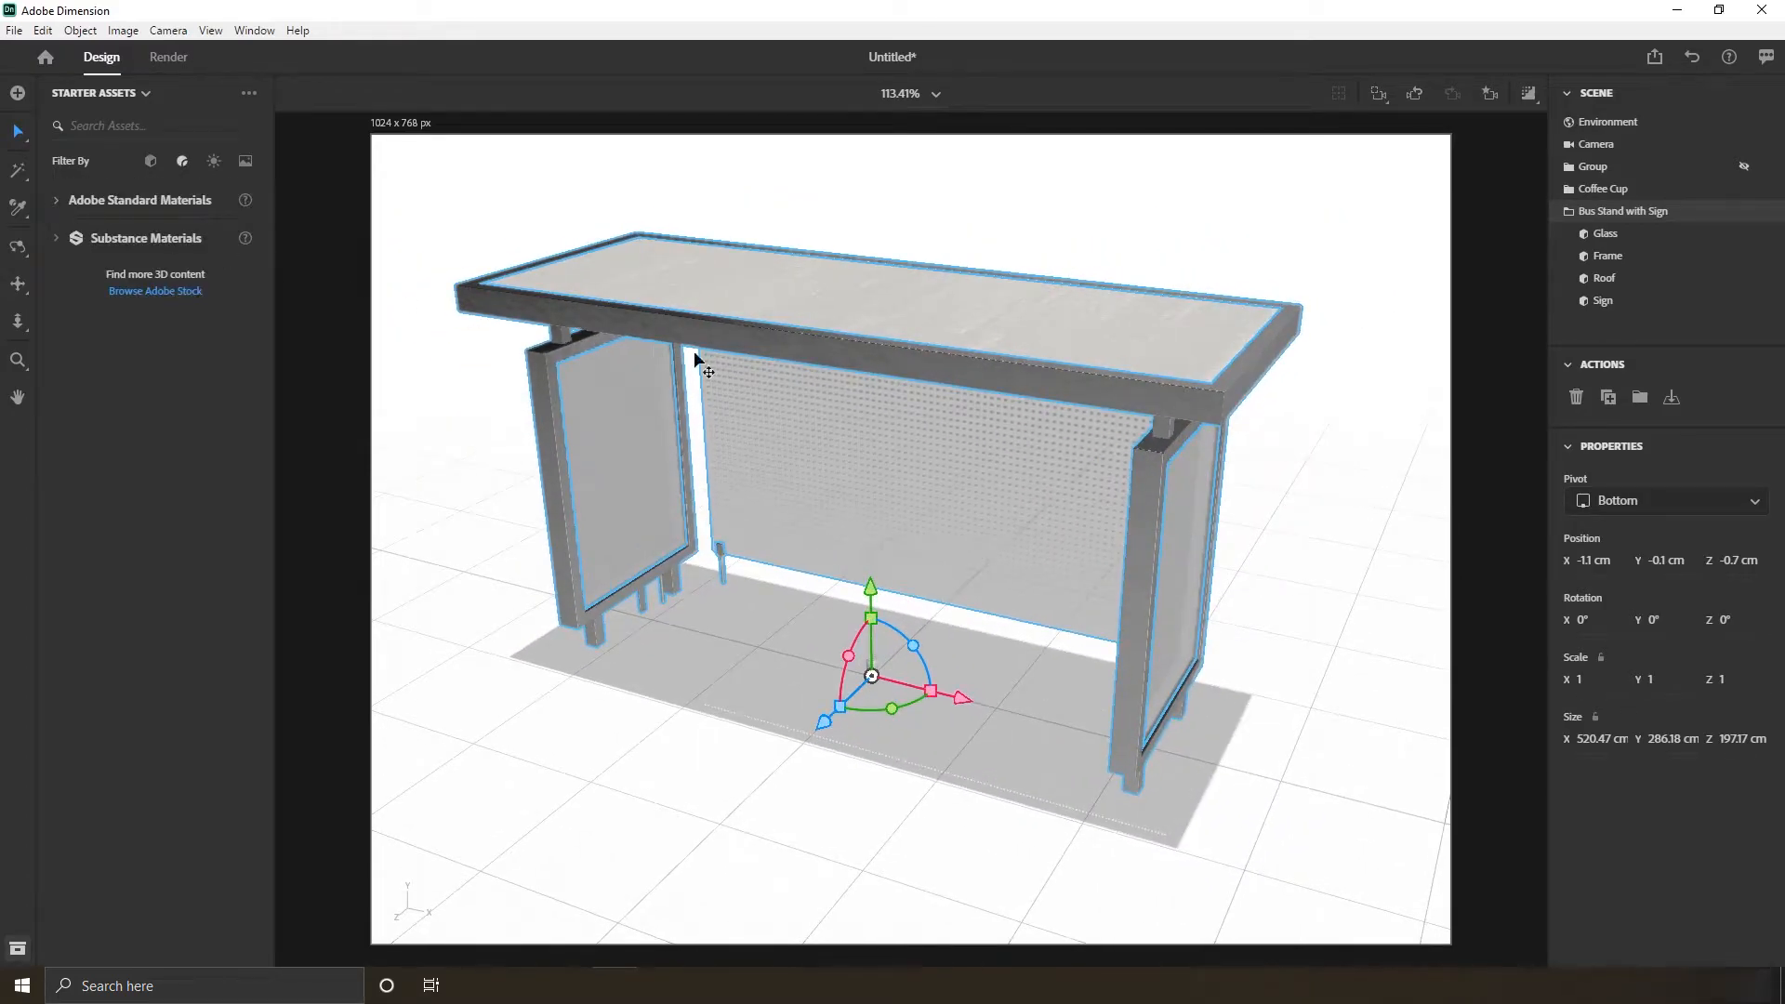
pyautogui.press('Delete')
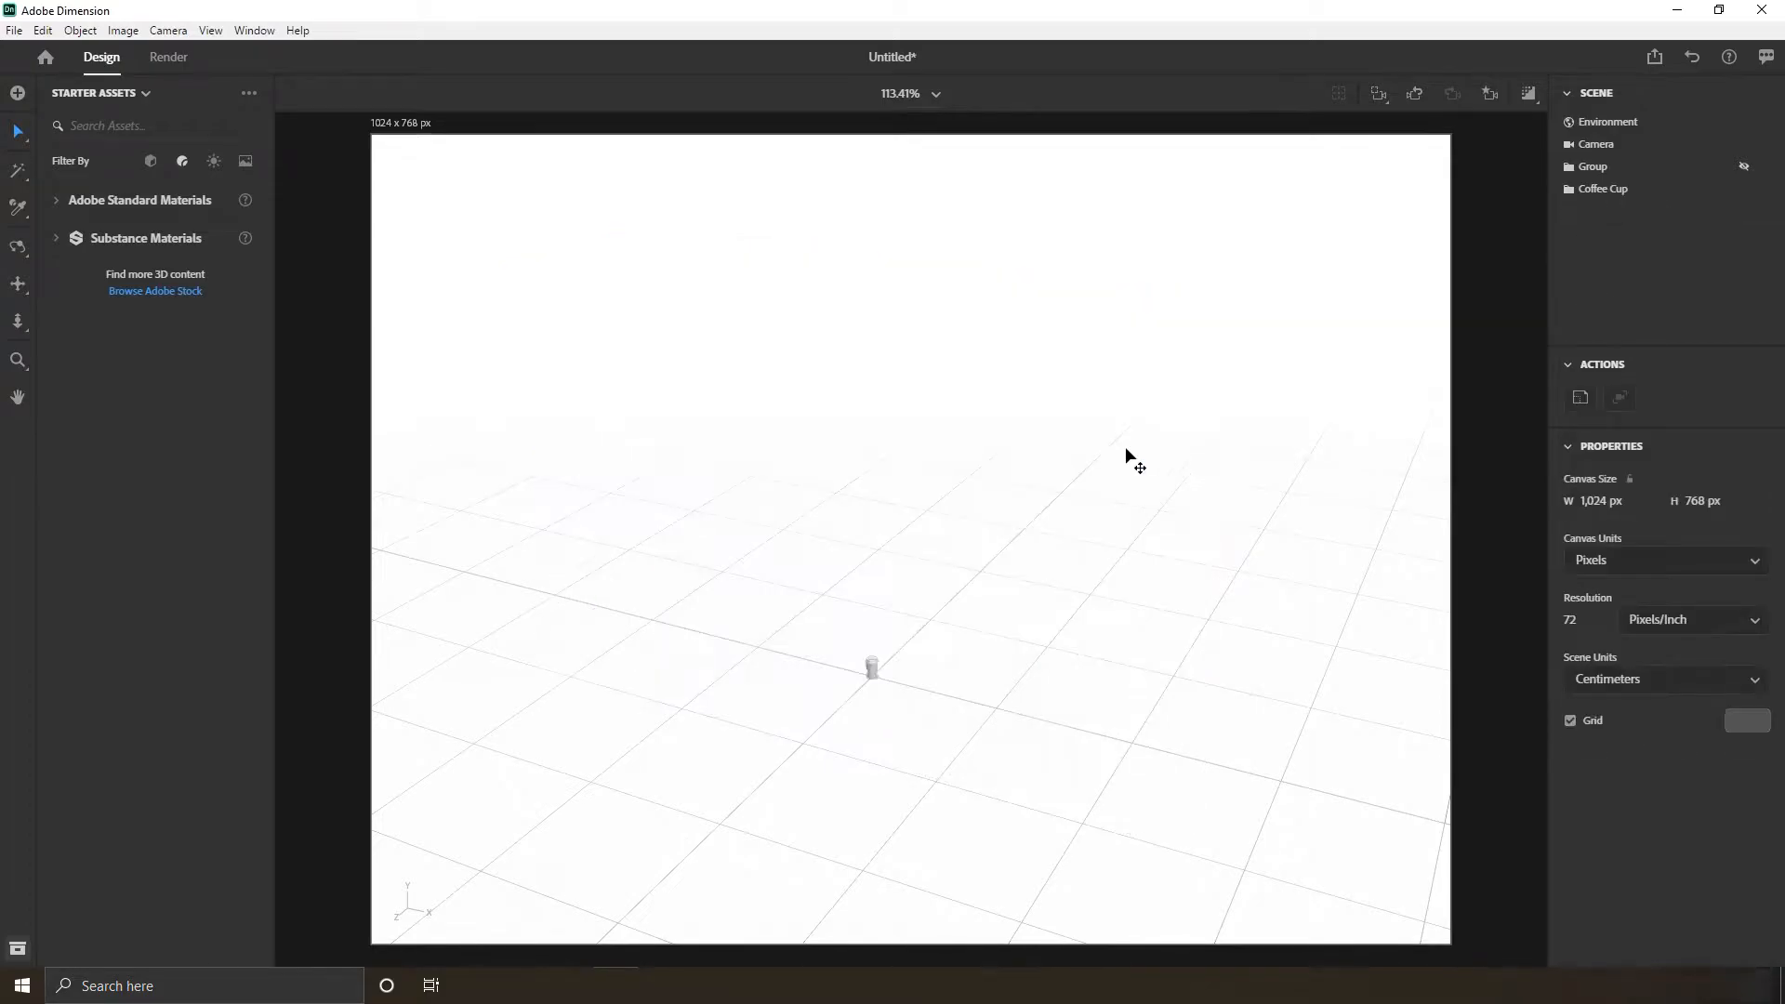
pyautogui.click(56, 202)
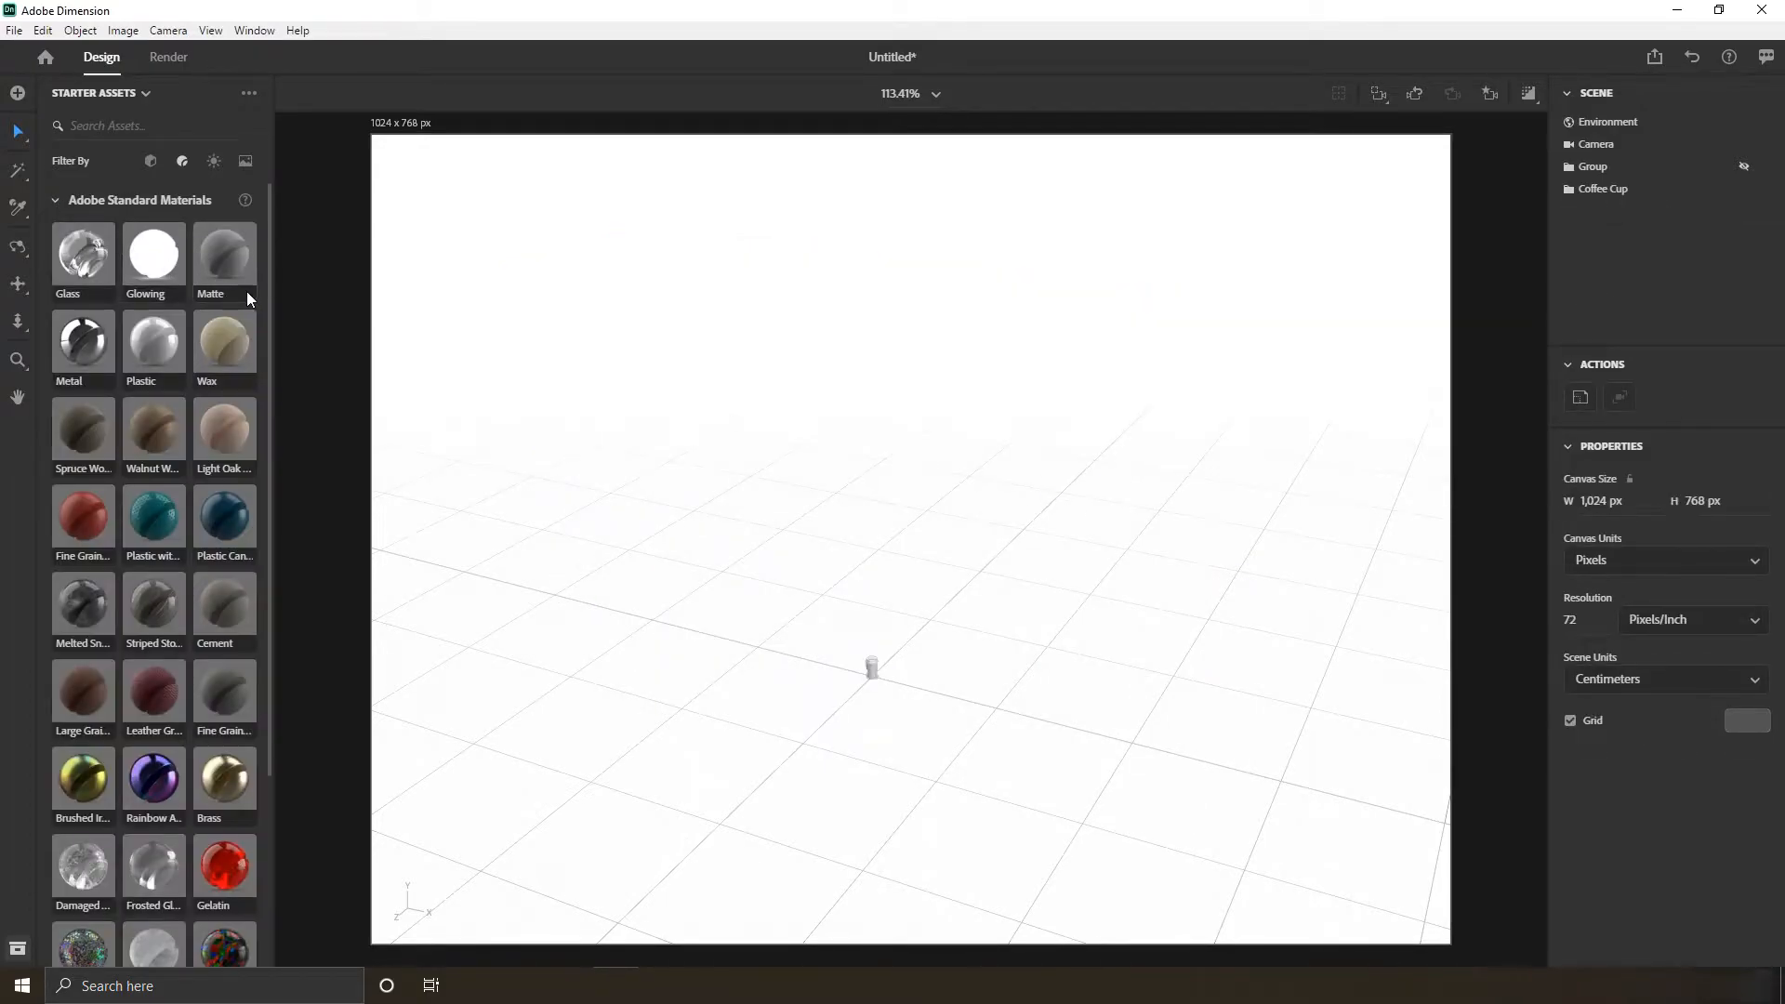
pyautogui.scroll(-5, 223, 292)
pyautogui.scroll(5, 223, 291)
pyautogui.scroll(1, 866, 702)
# - Hide the coffee cup and show the group of basic shapes again, framed fully in the view
pyautogui.click(1378, 94)
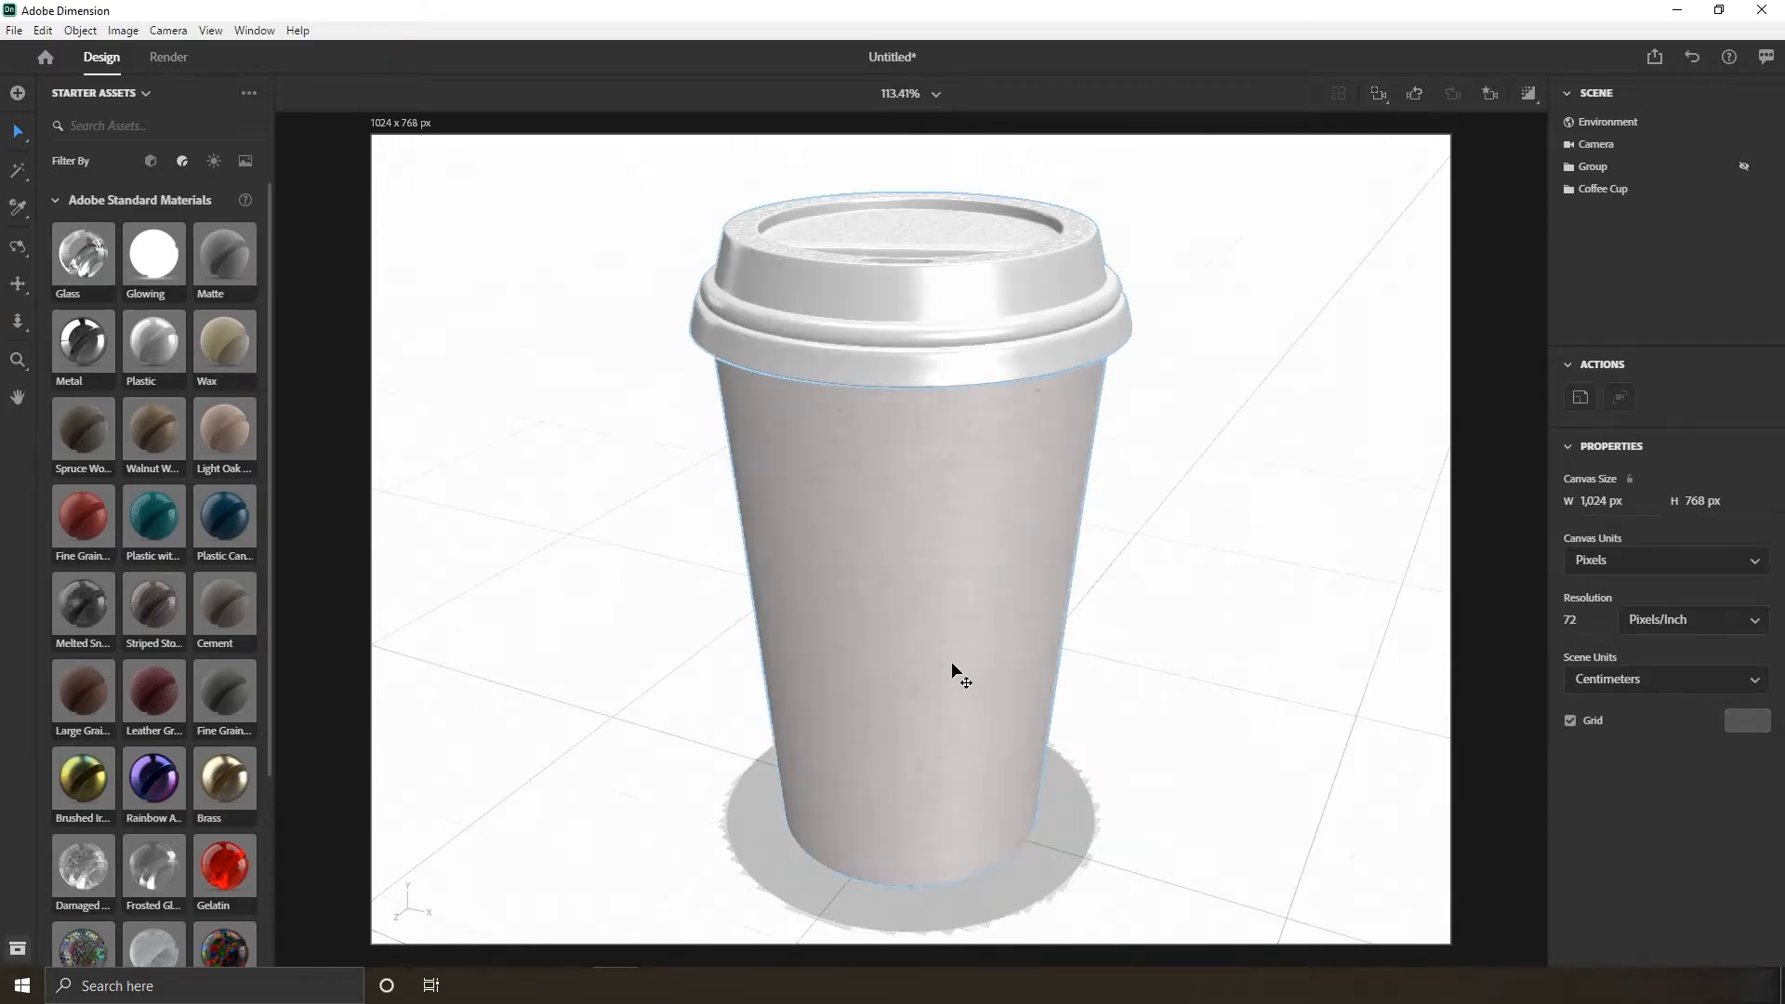
pyautogui.moveTo(1071, 599); pyautogui.dragTo(936, 594, button='middle')
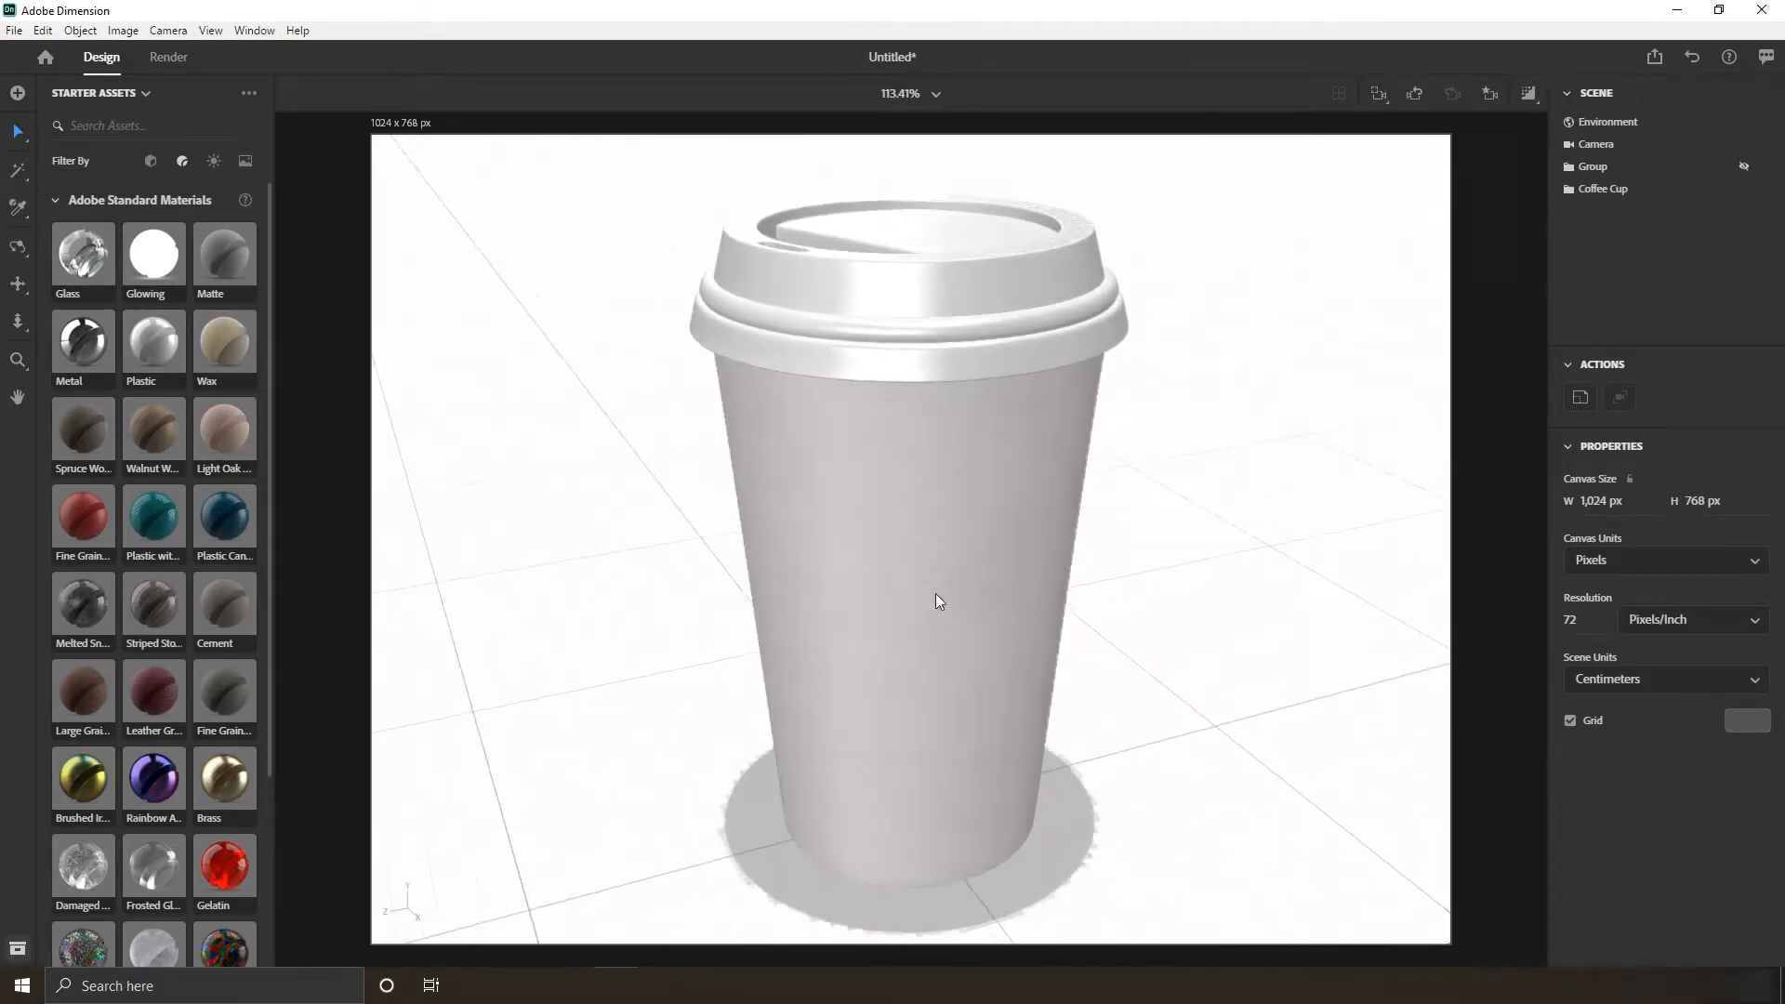
pyautogui.click(1745, 190)
pyautogui.click(1743, 168)
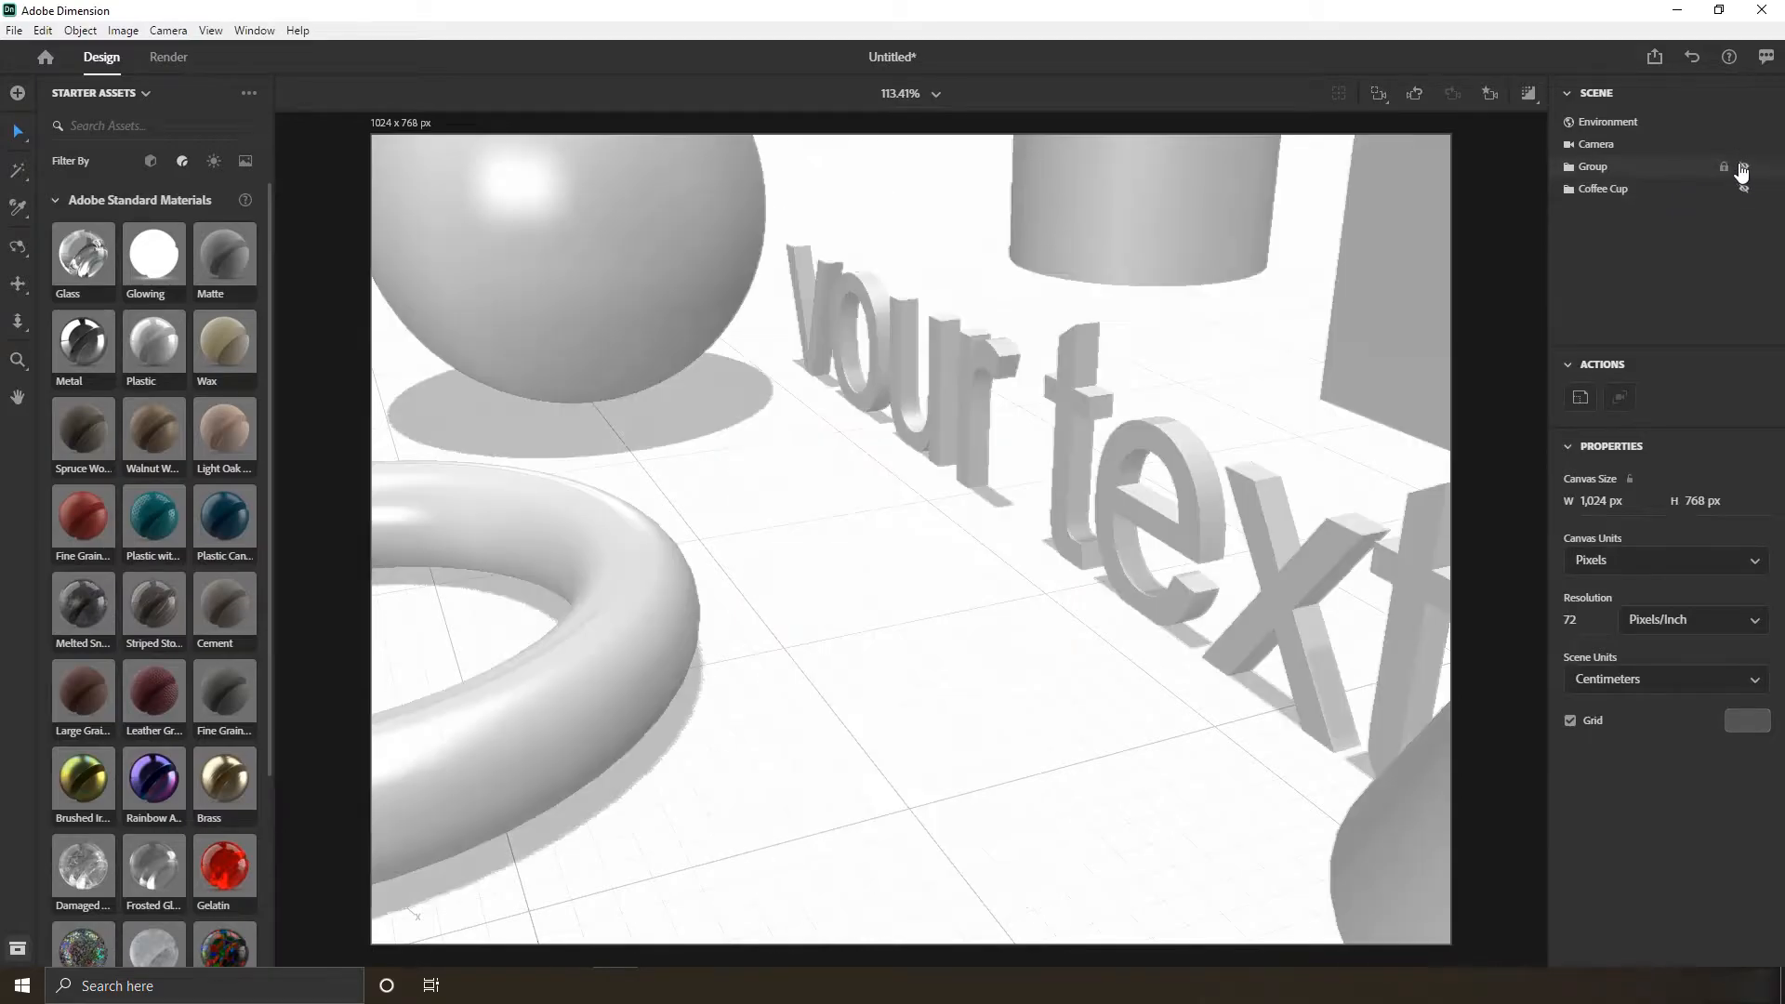
pyautogui.moveTo(967, 438)
pyautogui.mouseDown(button='middle')
pyautogui.moveTo(1127, 276)
pyautogui.moveTo(1075, 427)
pyautogui.moveTo(1180, 475)
pyautogui.moveTo(1002, 432)
pyautogui.mouseUp(button='middle')
pyautogui.click(1378, 94)
# - Apply the Glowing material to the cylinder
pyautogui.scroll(-5, 147, 281)
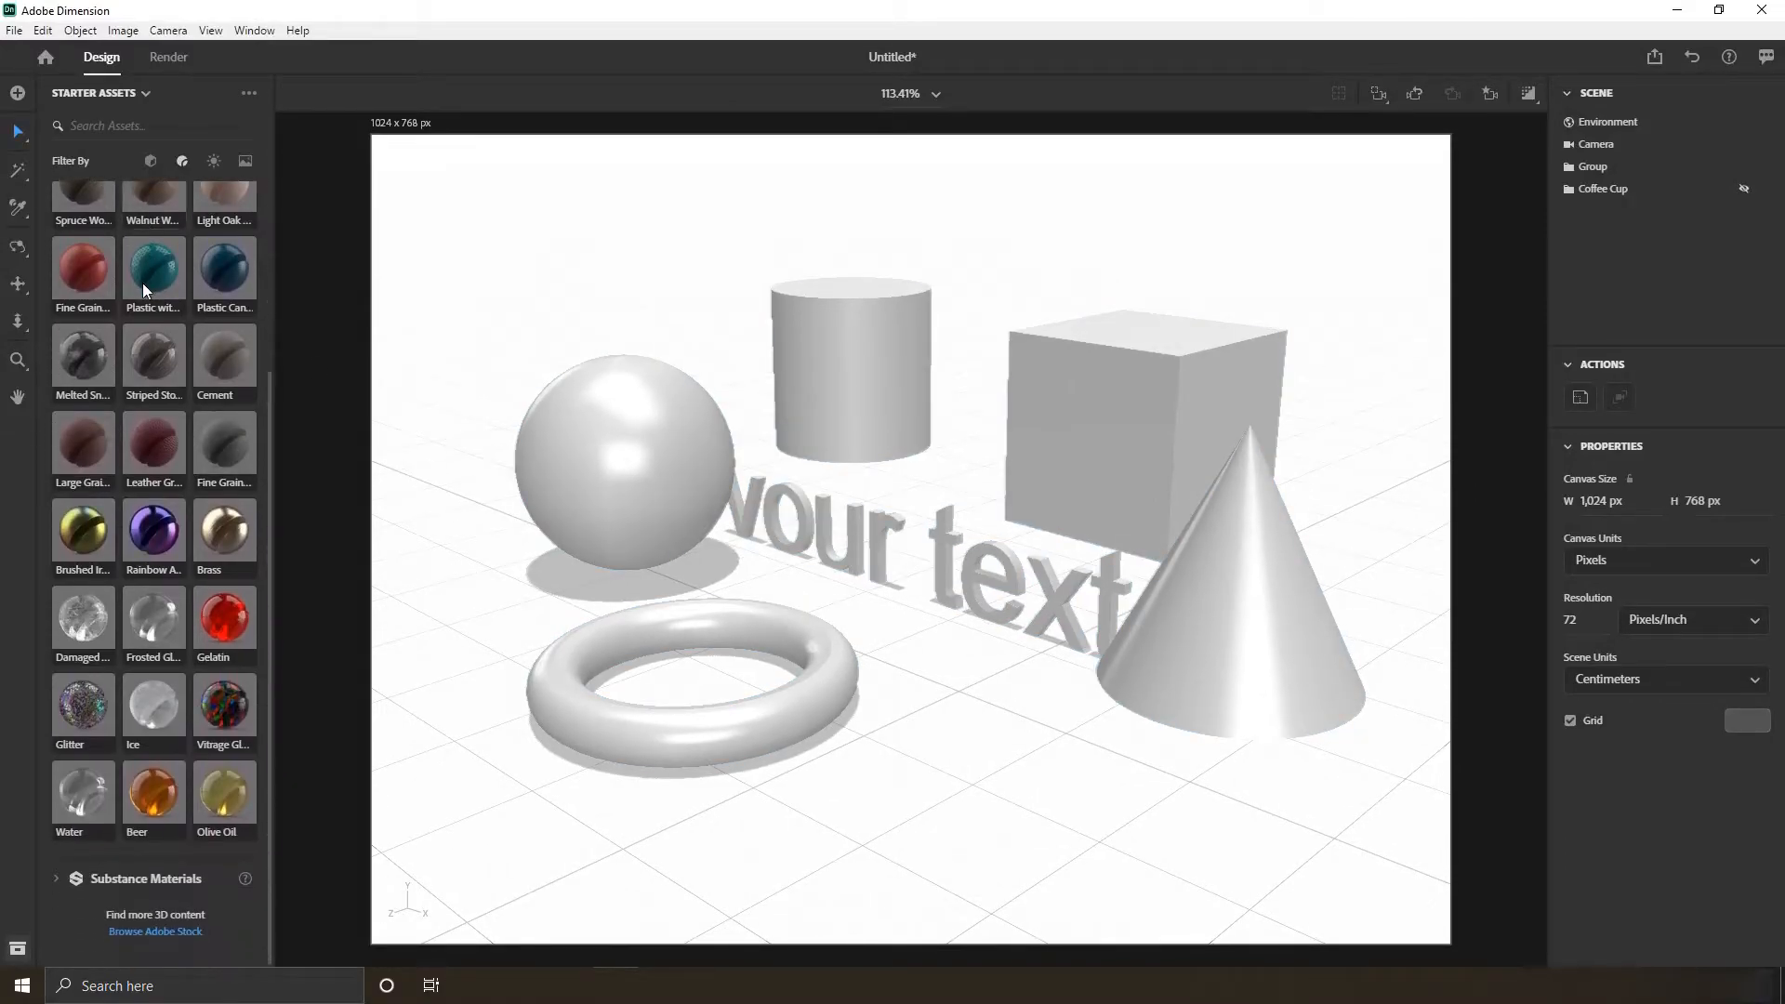
pyautogui.scroll(5, 142, 283)
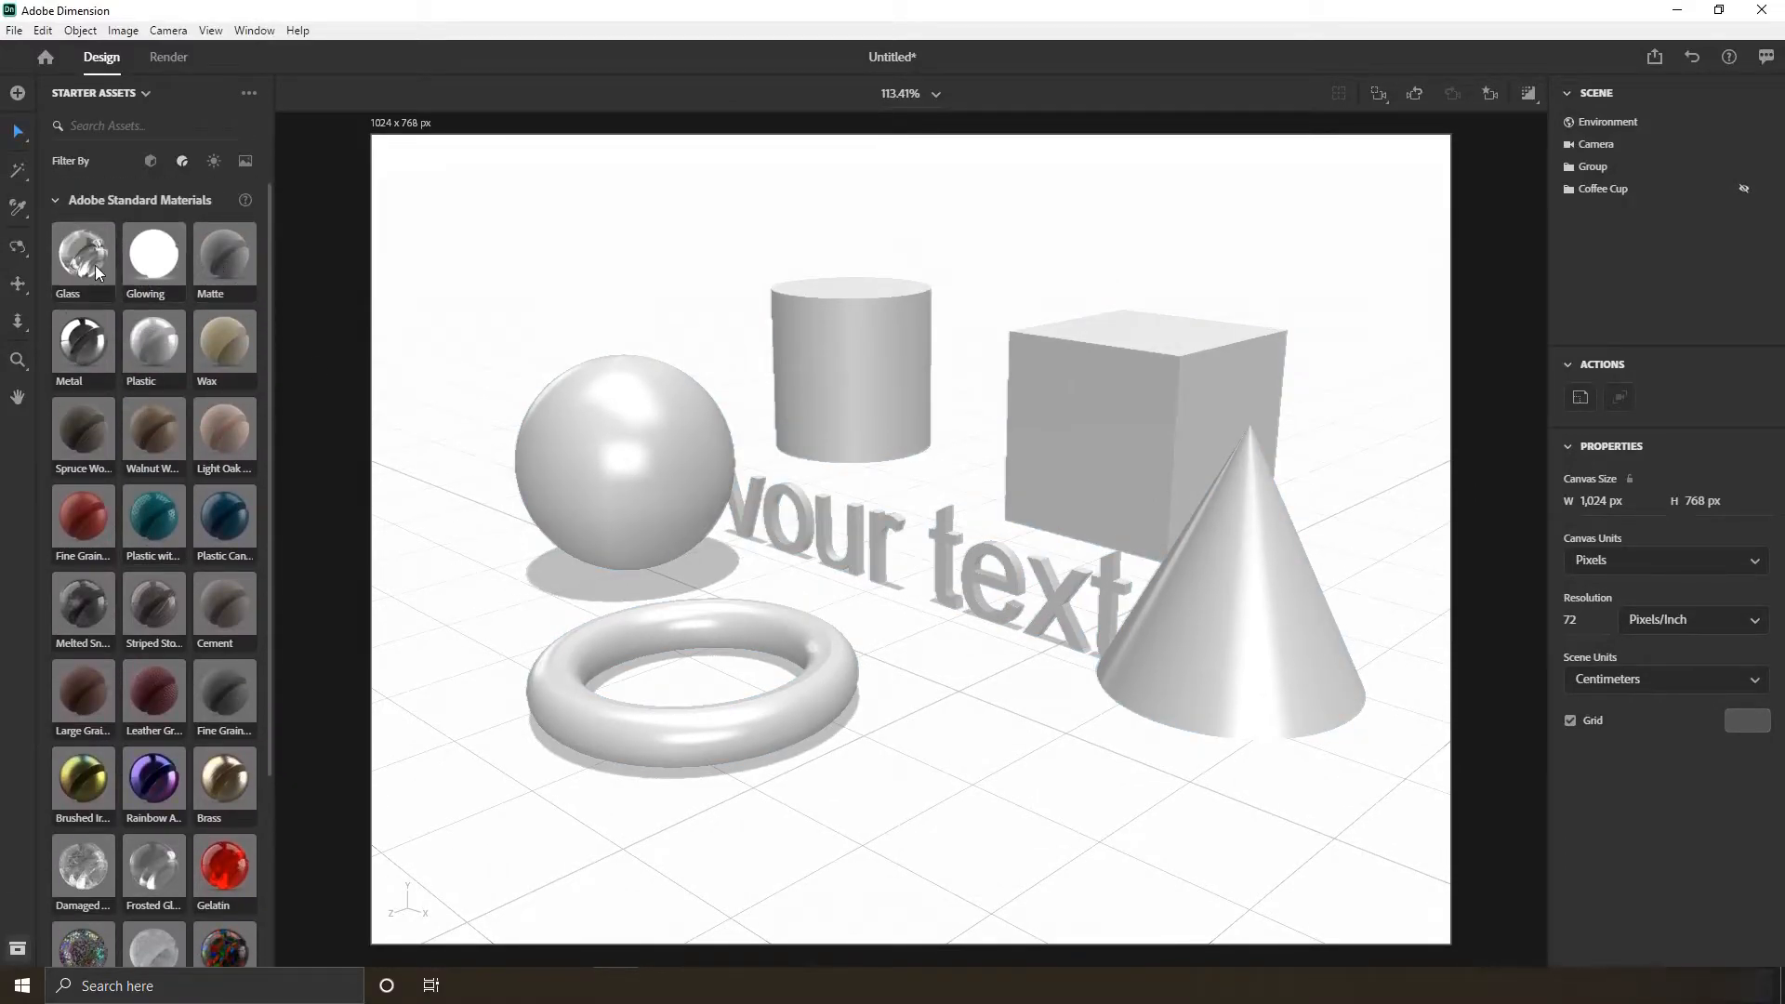
pyautogui.moveTo(148, 265); pyautogui.dragTo(847, 379)
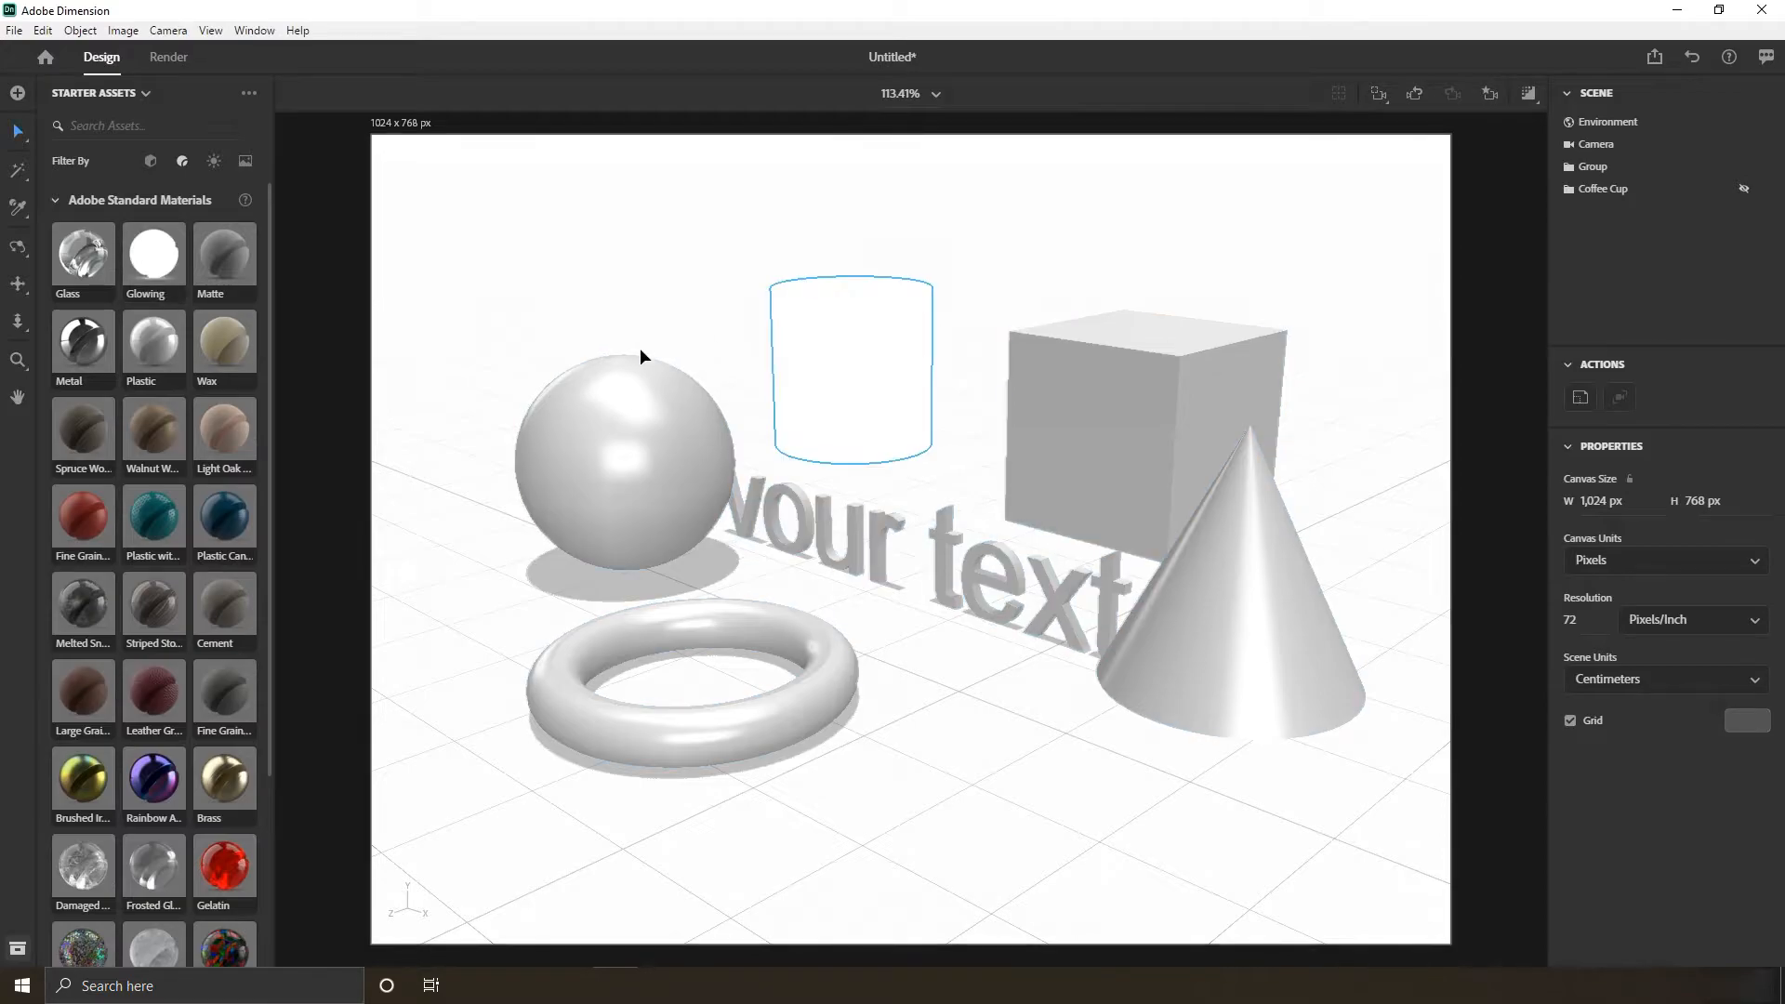
# - Select the text object and the cube one after the other within the shapes group
pyautogui.click(1109, 414)
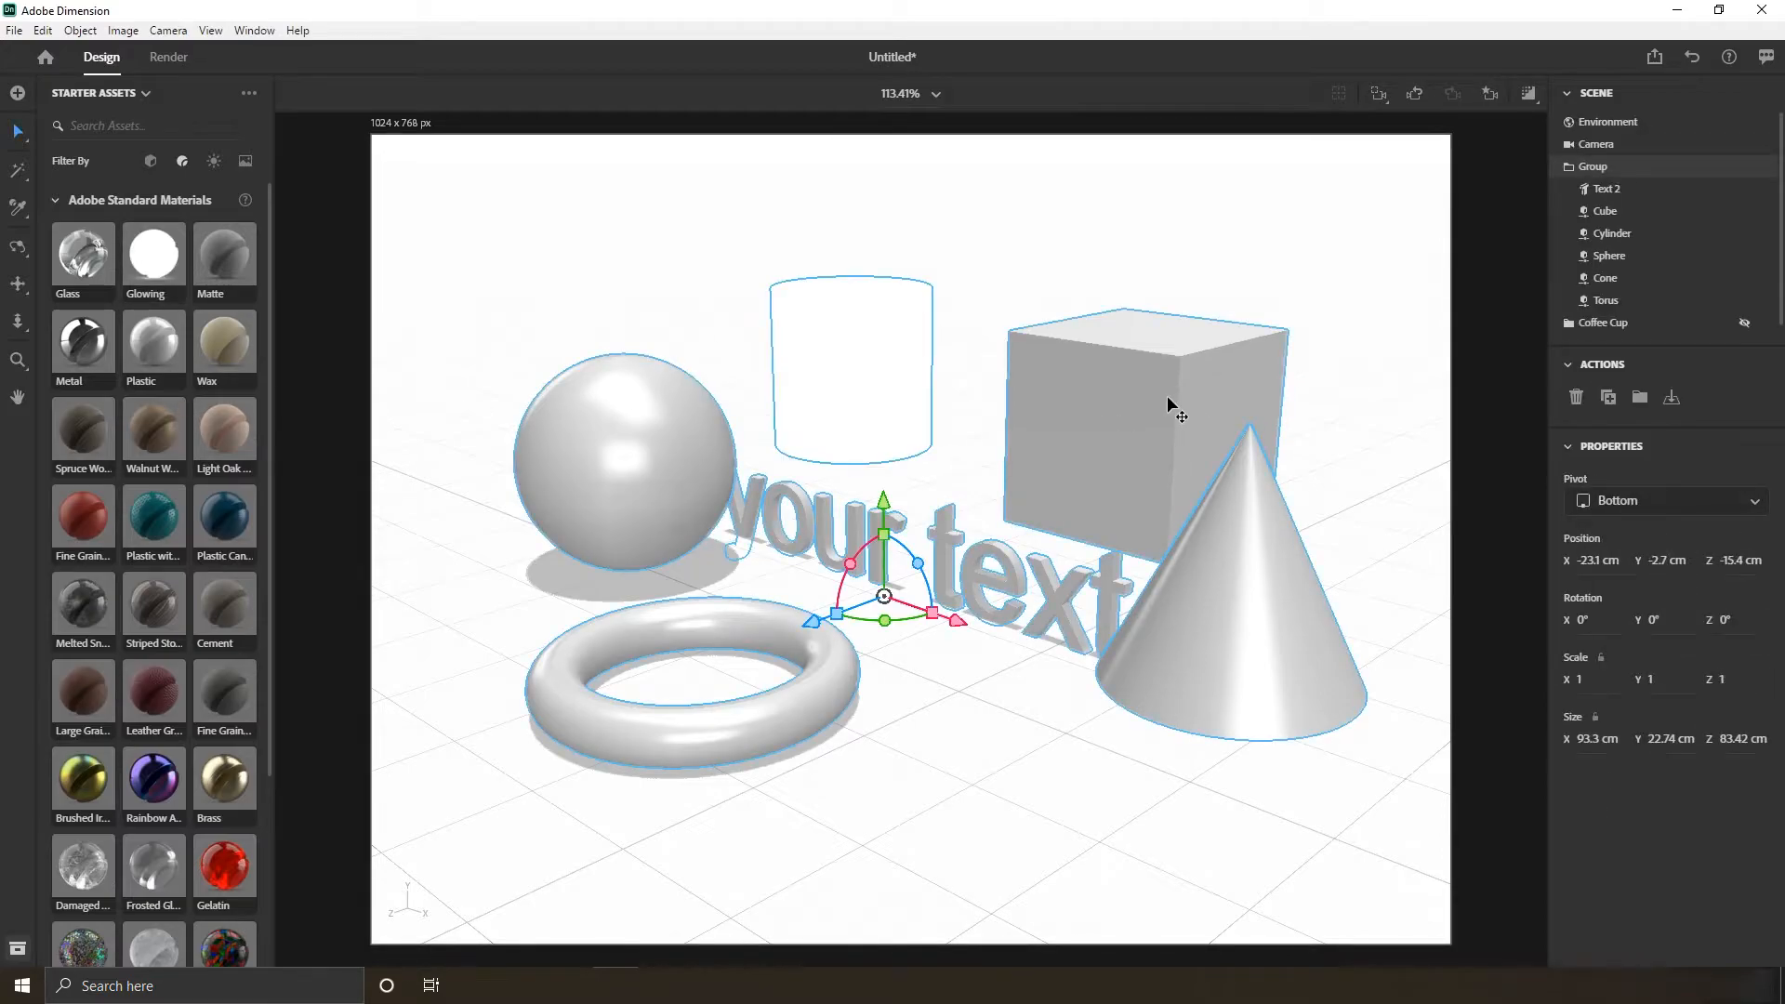
pyautogui.click(722, 755)
pyautogui.click(720, 745)
pyautogui.click(1606, 189)
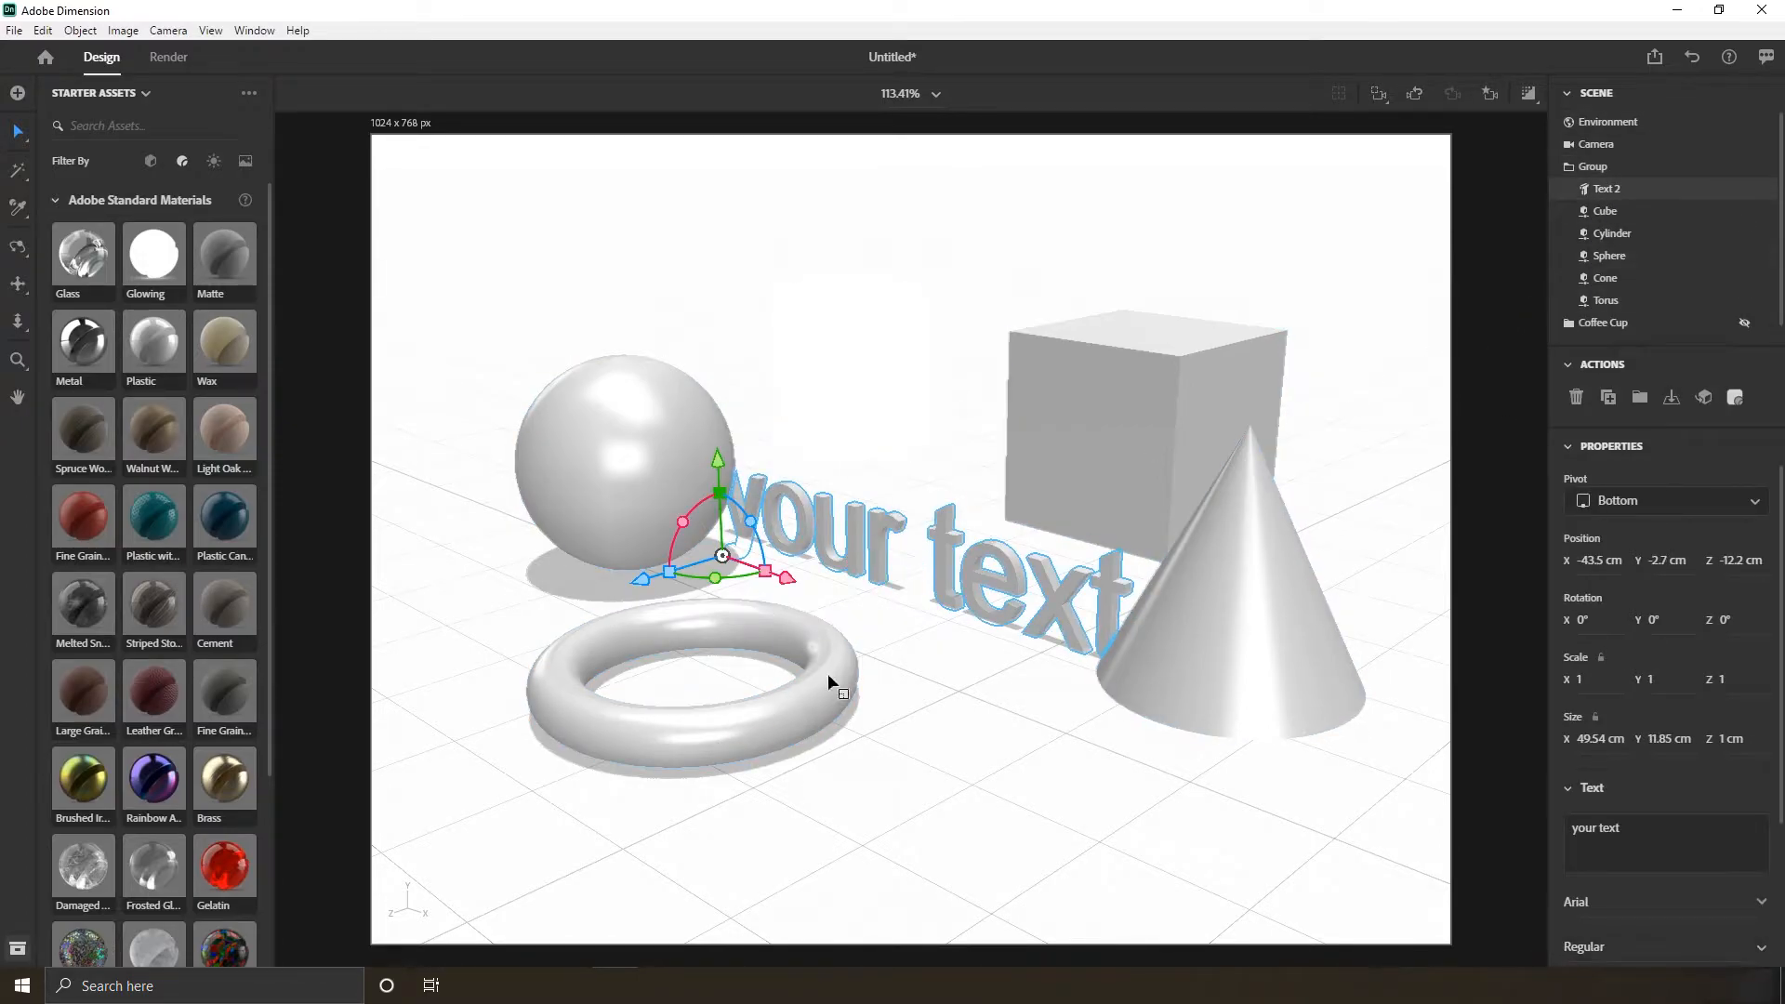
pyautogui.click(1610, 215)
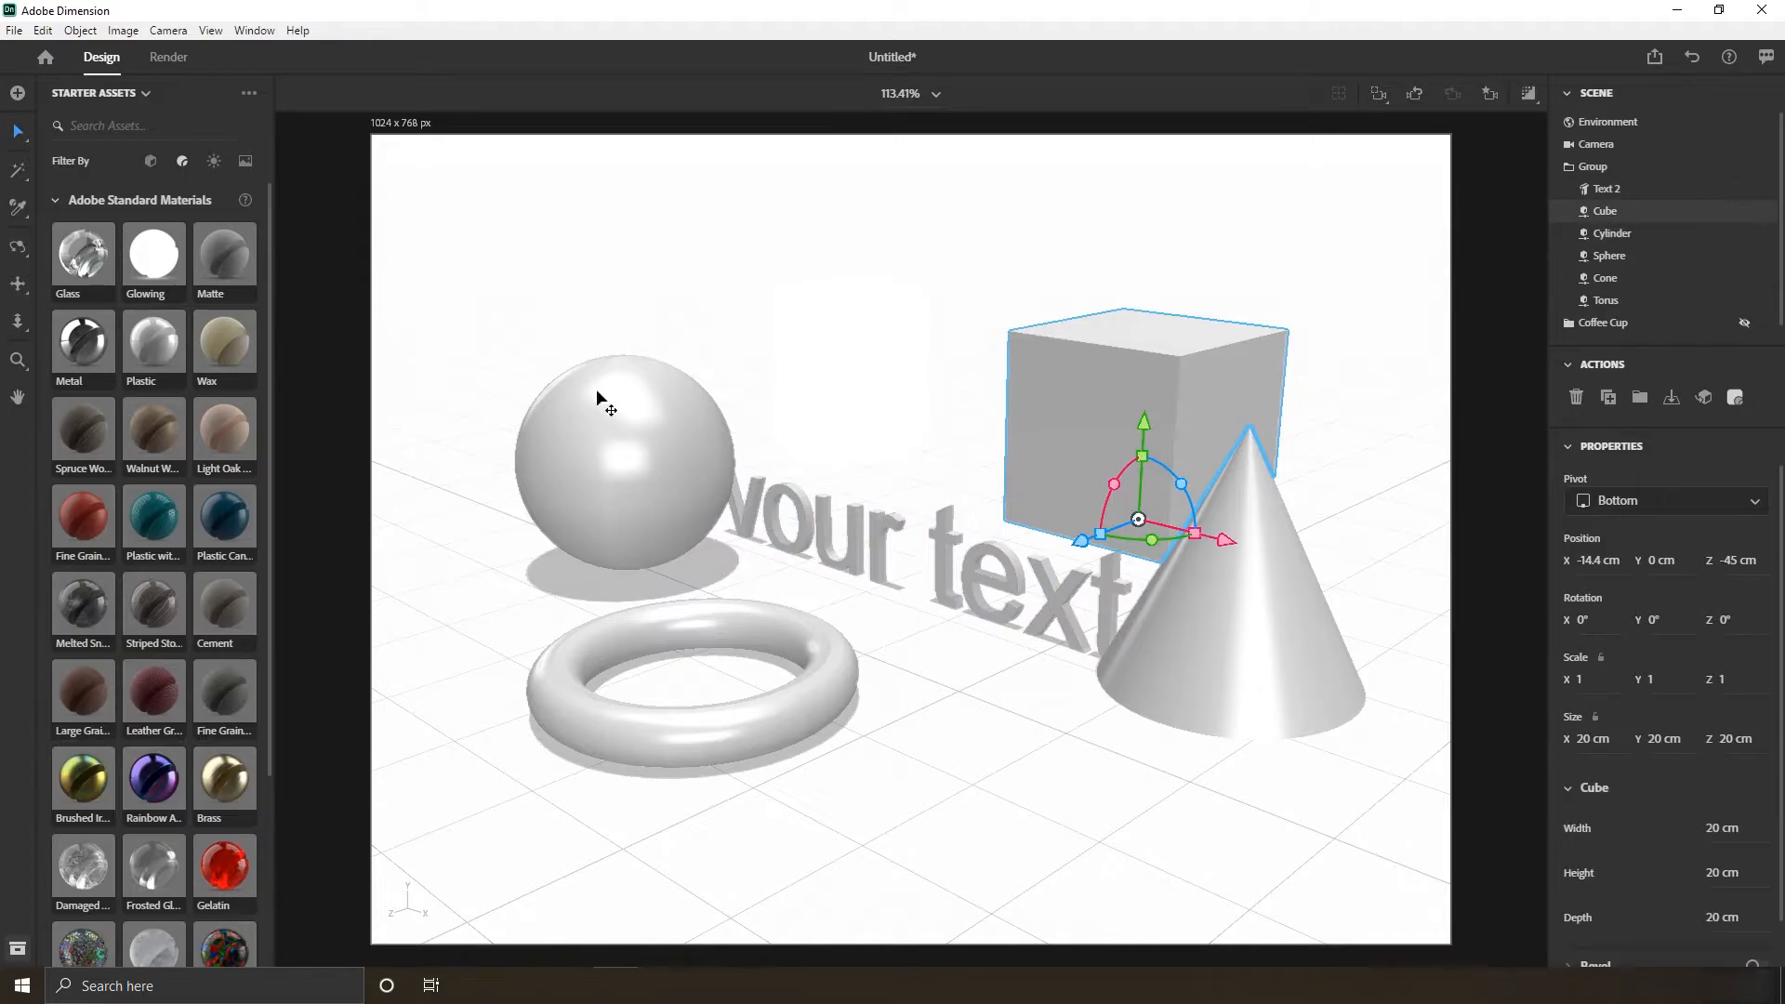
# - Apply the Gelatin material from the Adobe Standard Materials to the cube
pyautogui.scroll(-3, 196, 452)
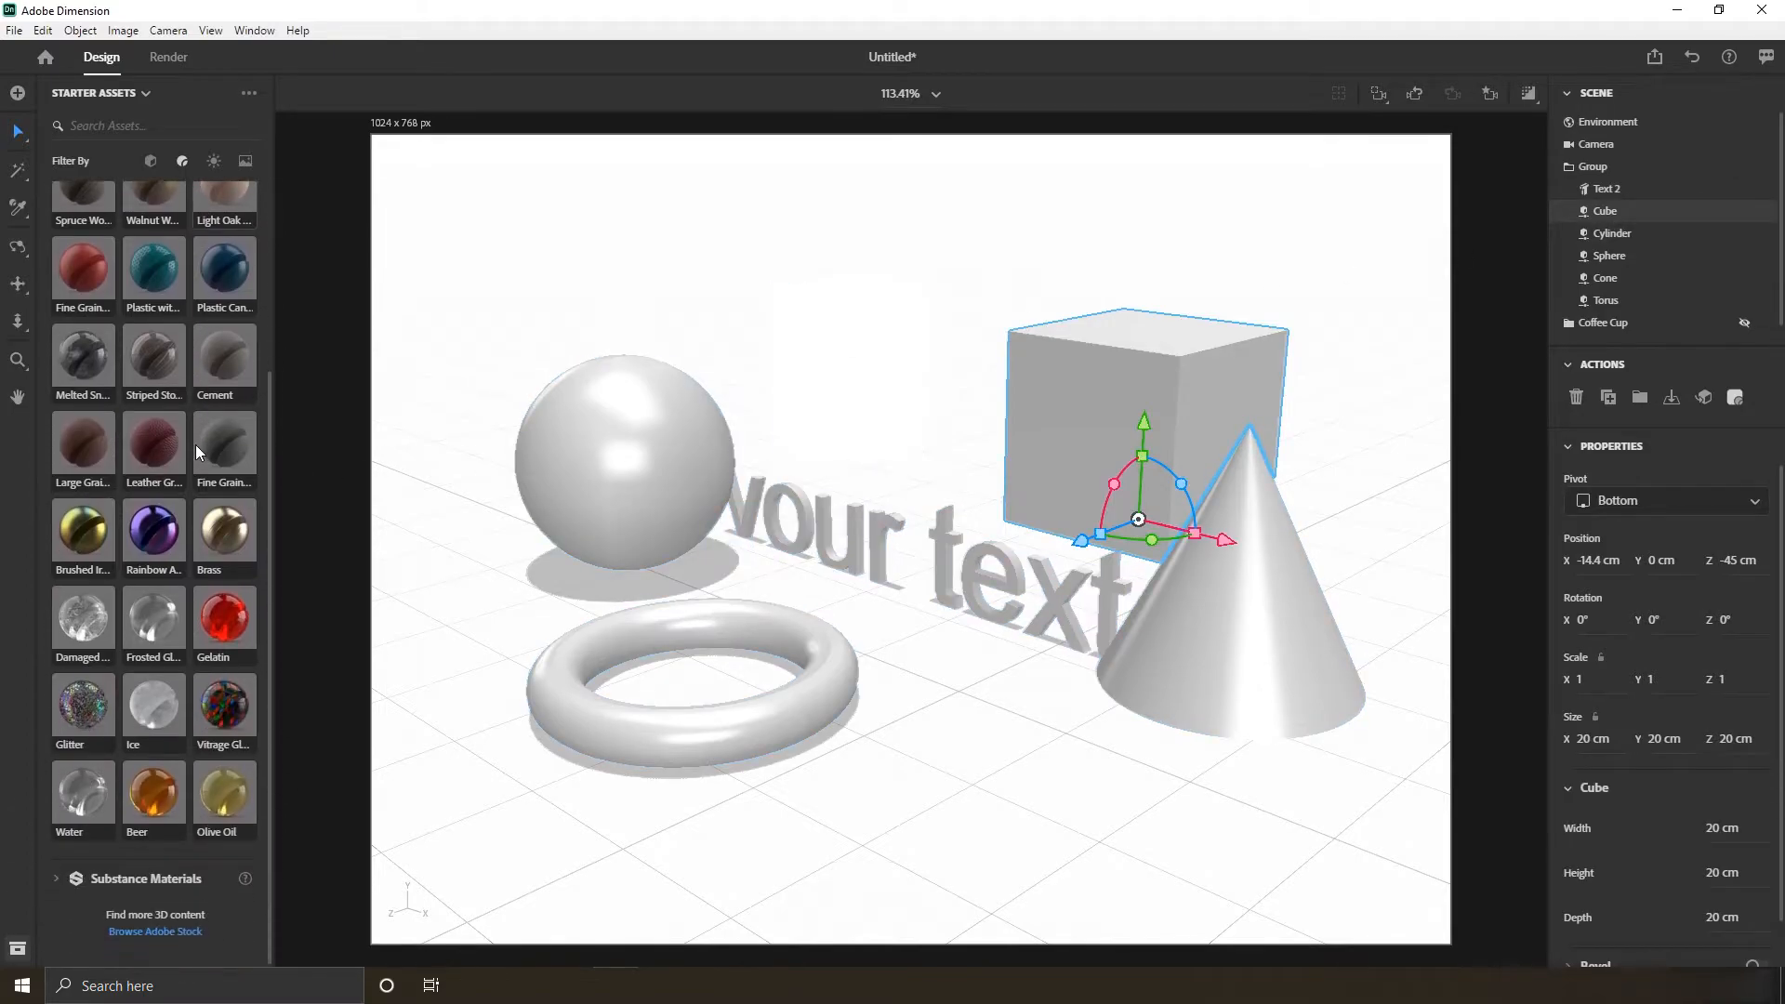
pyautogui.click(227, 644)
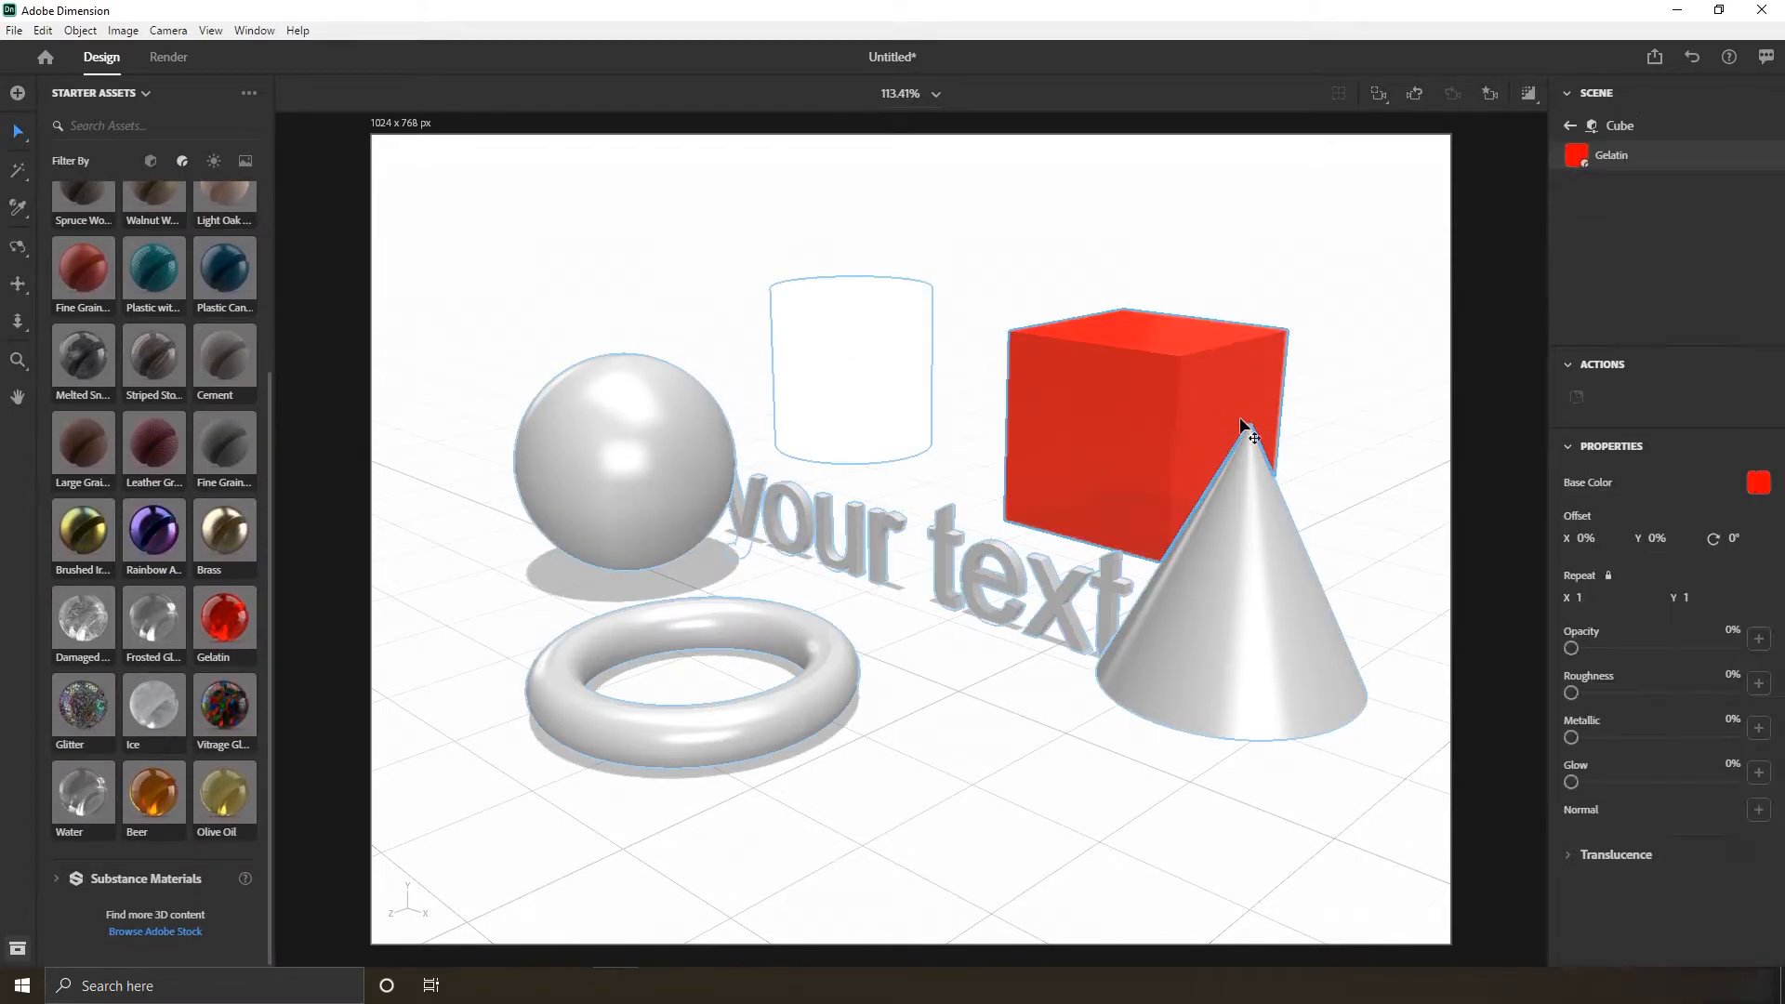
# - Browse the Substance Materials collection and apply the Cedar Wood material to the cone
pyautogui.scroll(3, 165, 299)
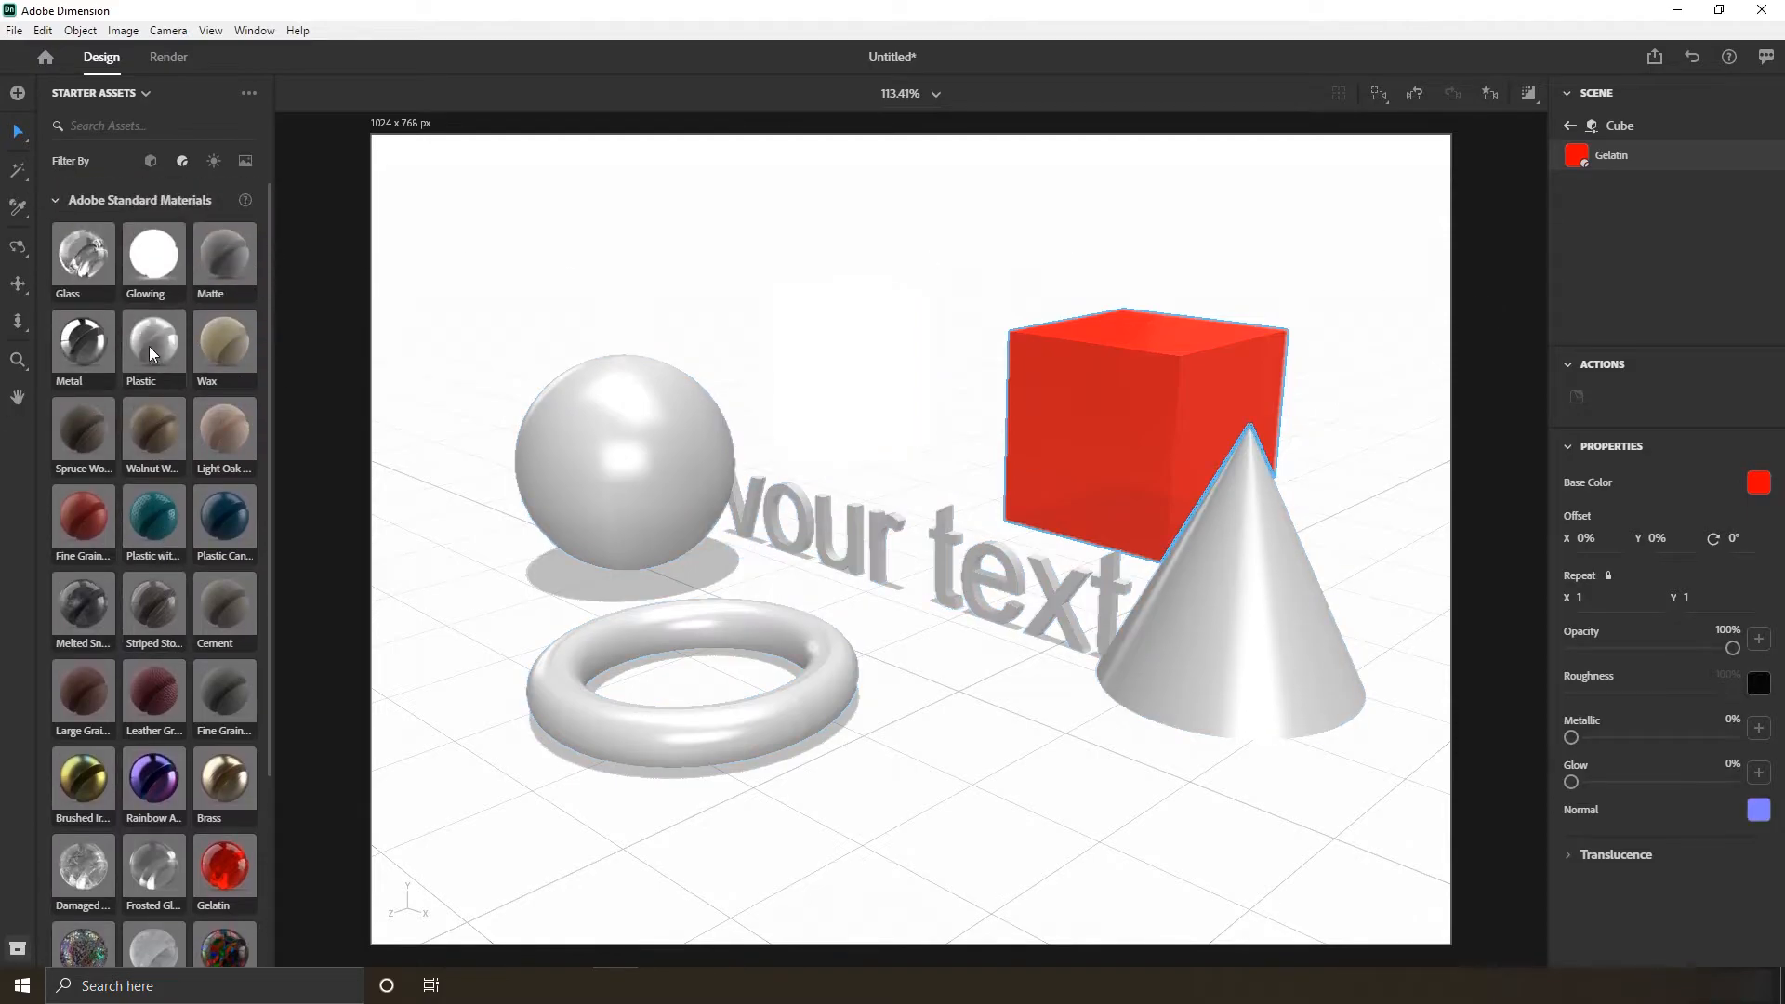
pyautogui.click(59, 203)
pyautogui.click(56, 239)
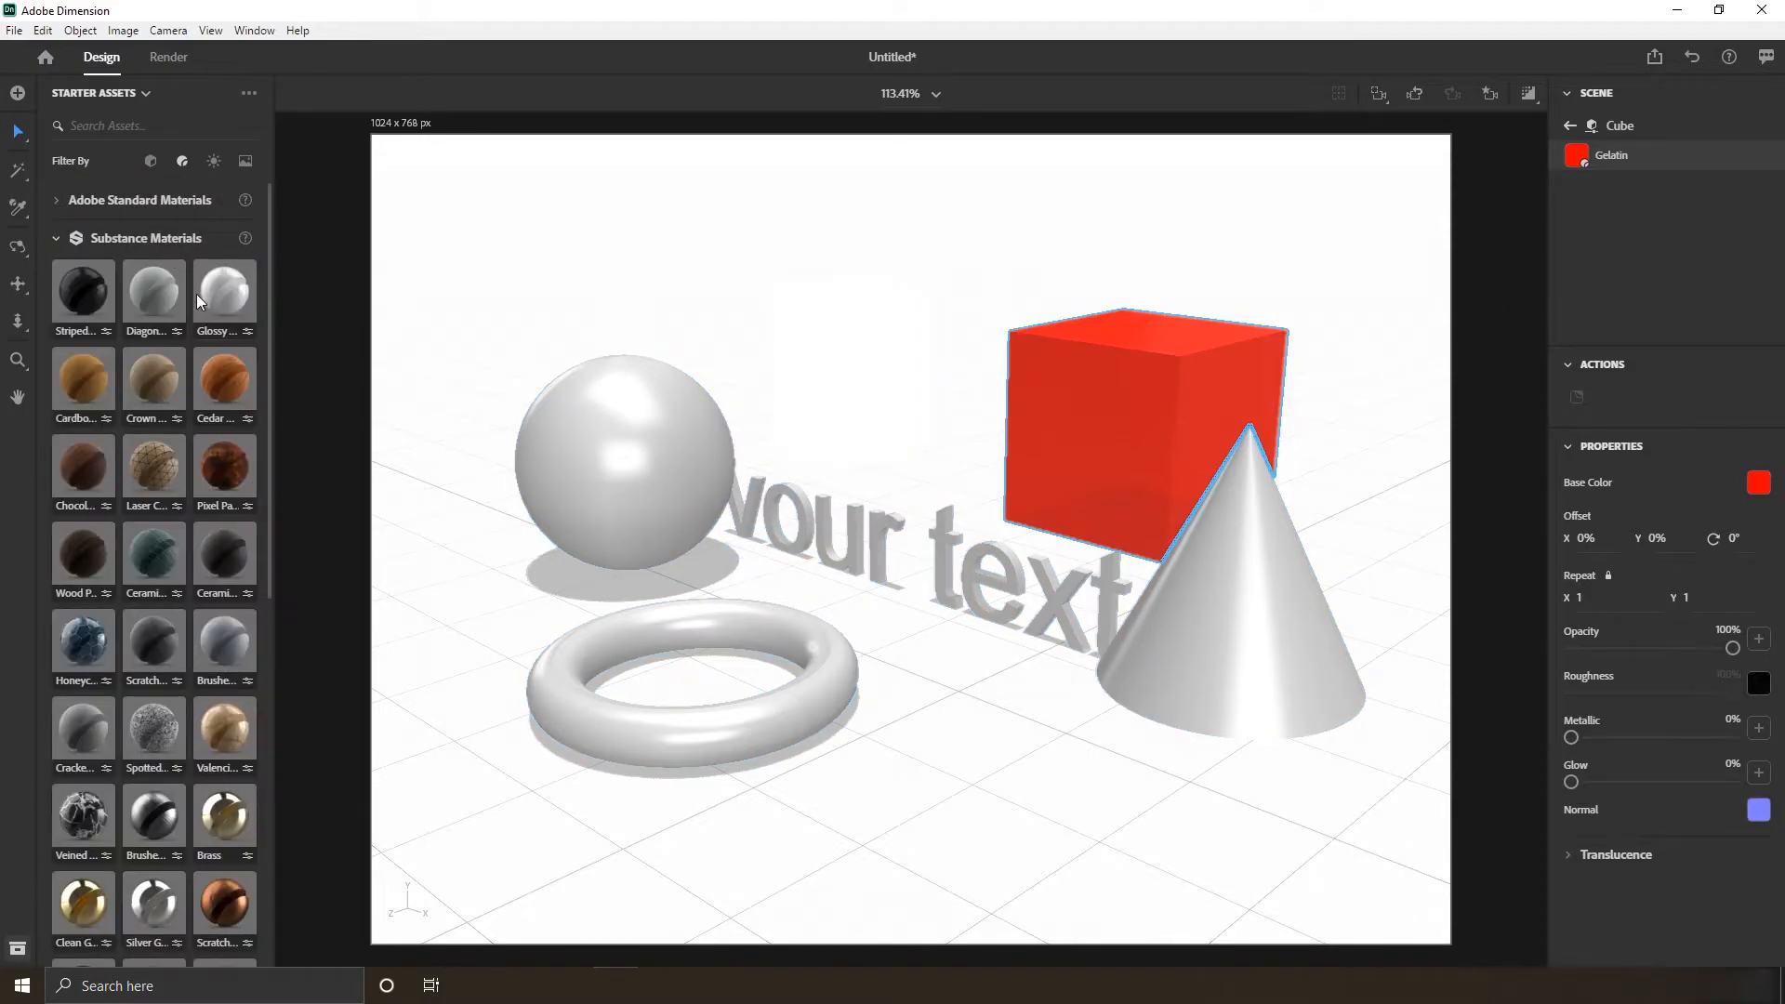
pyautogui.click(1270, 611)
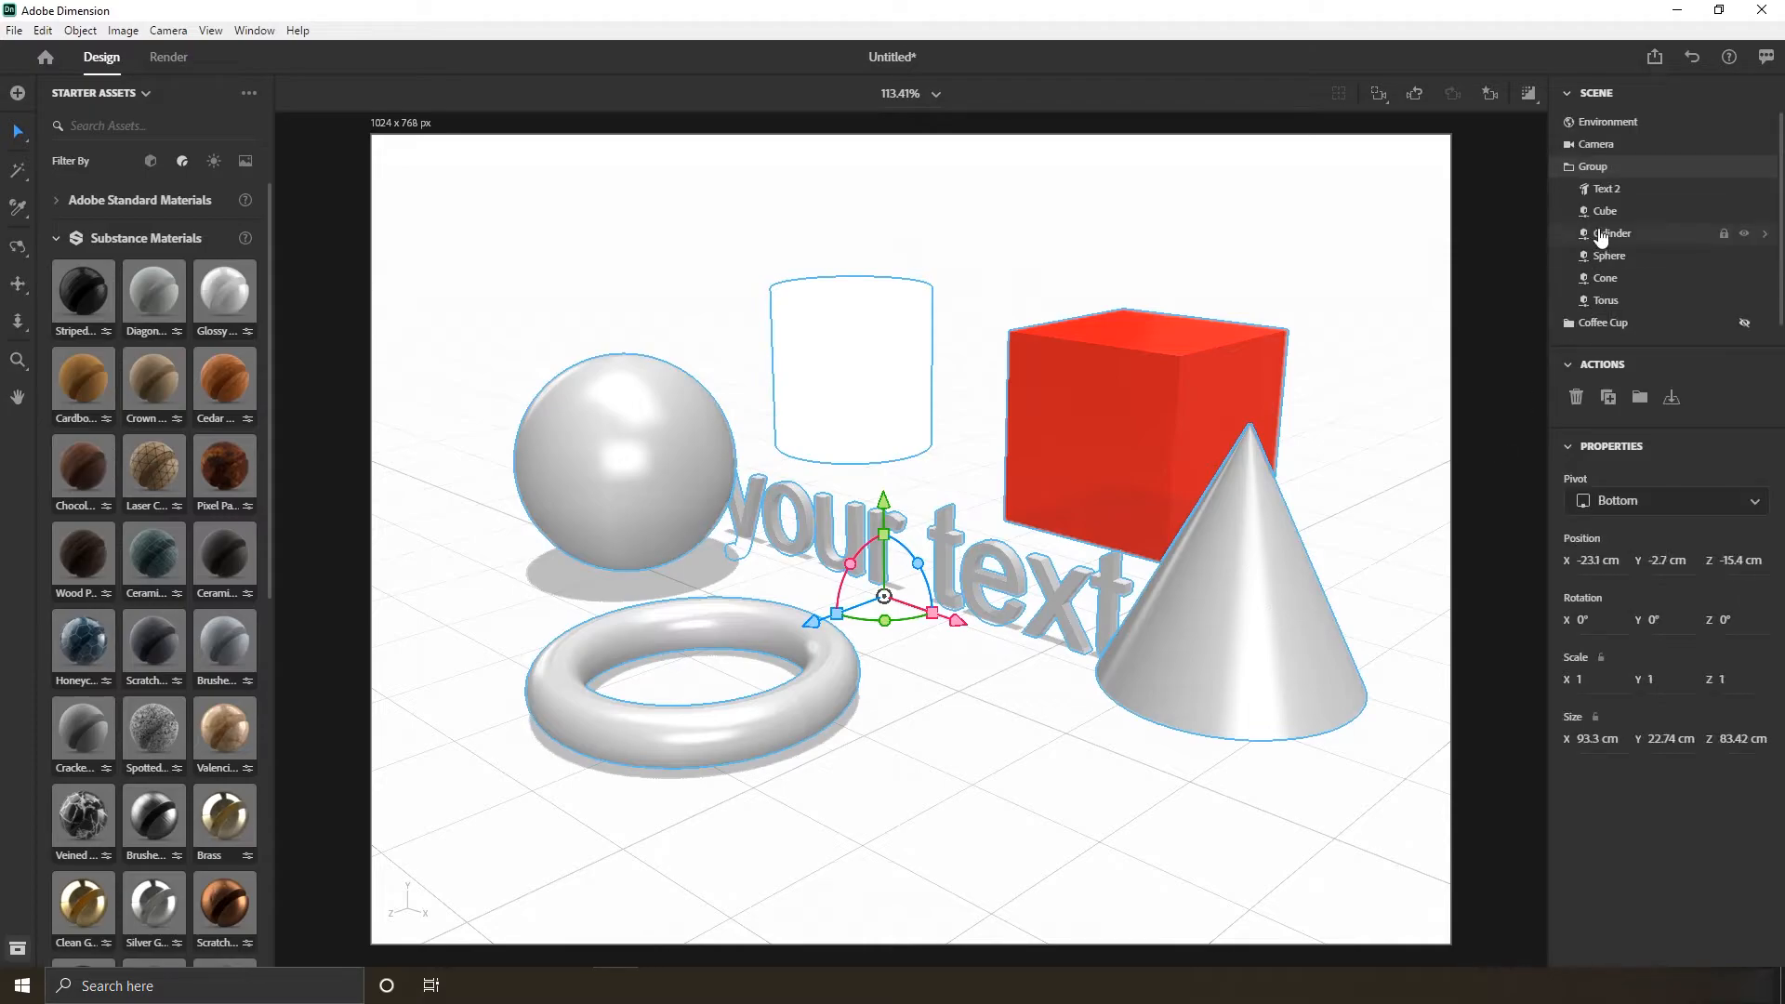
pyautogui.click(1611, 281)
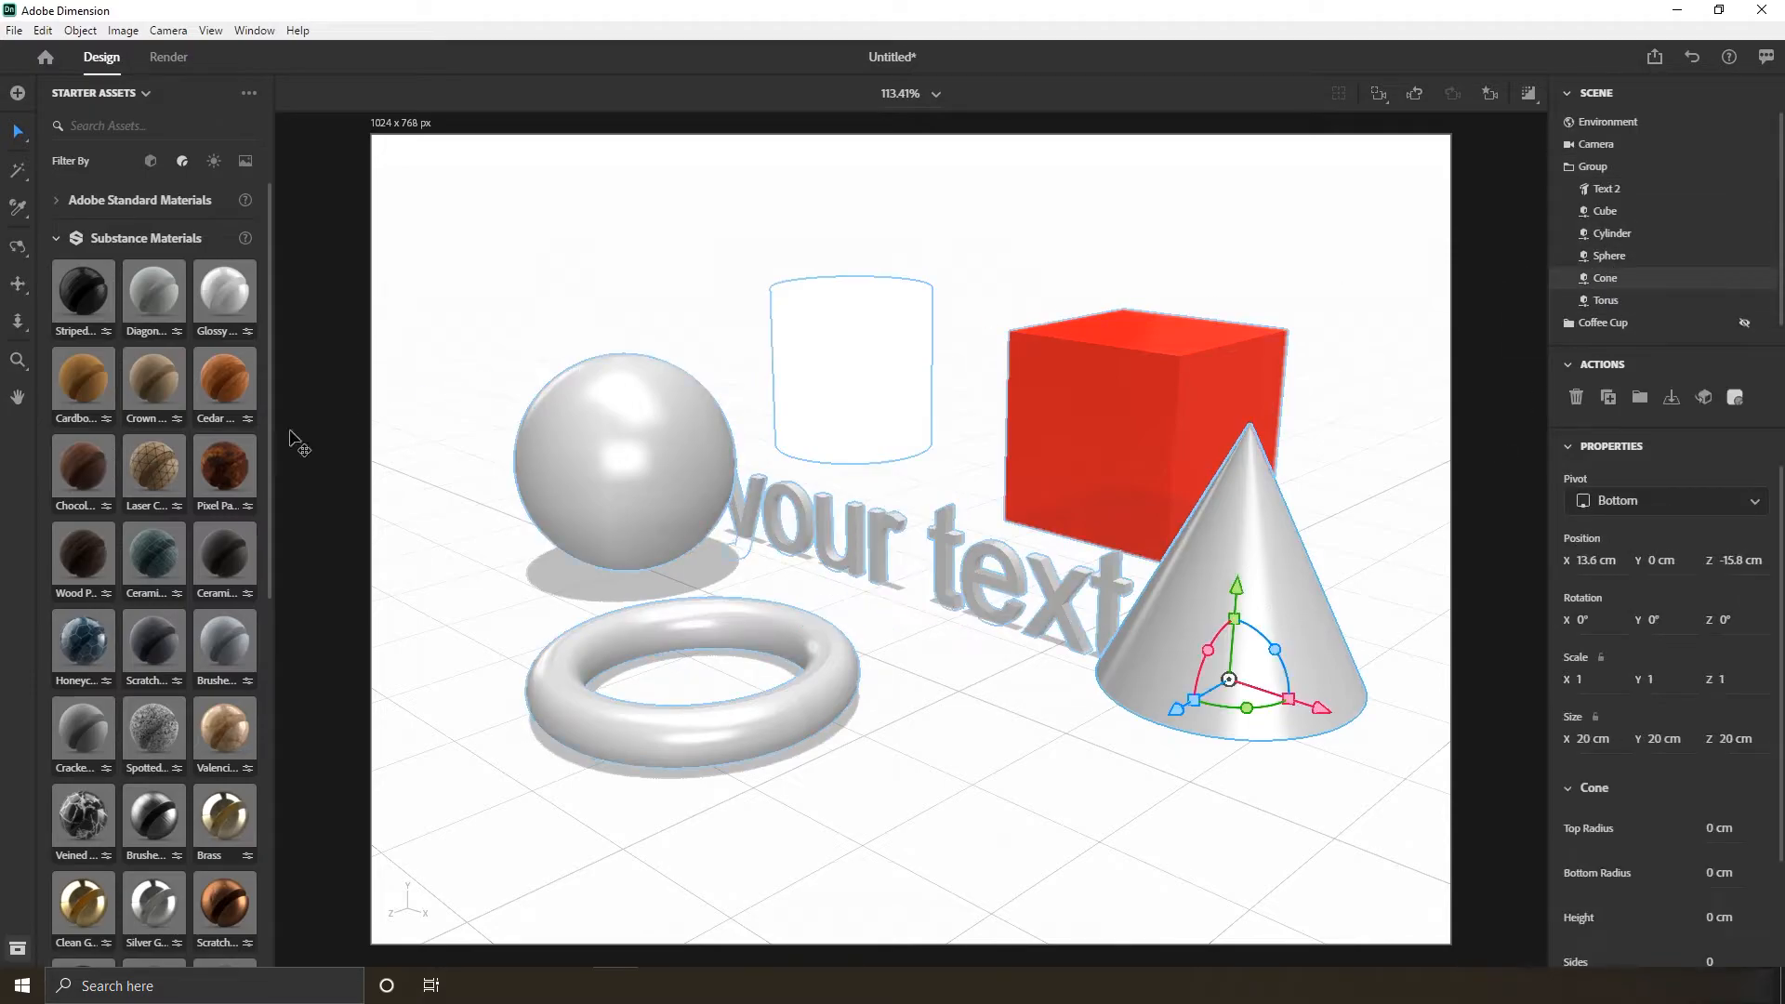
pyautogui.click(224, 383)
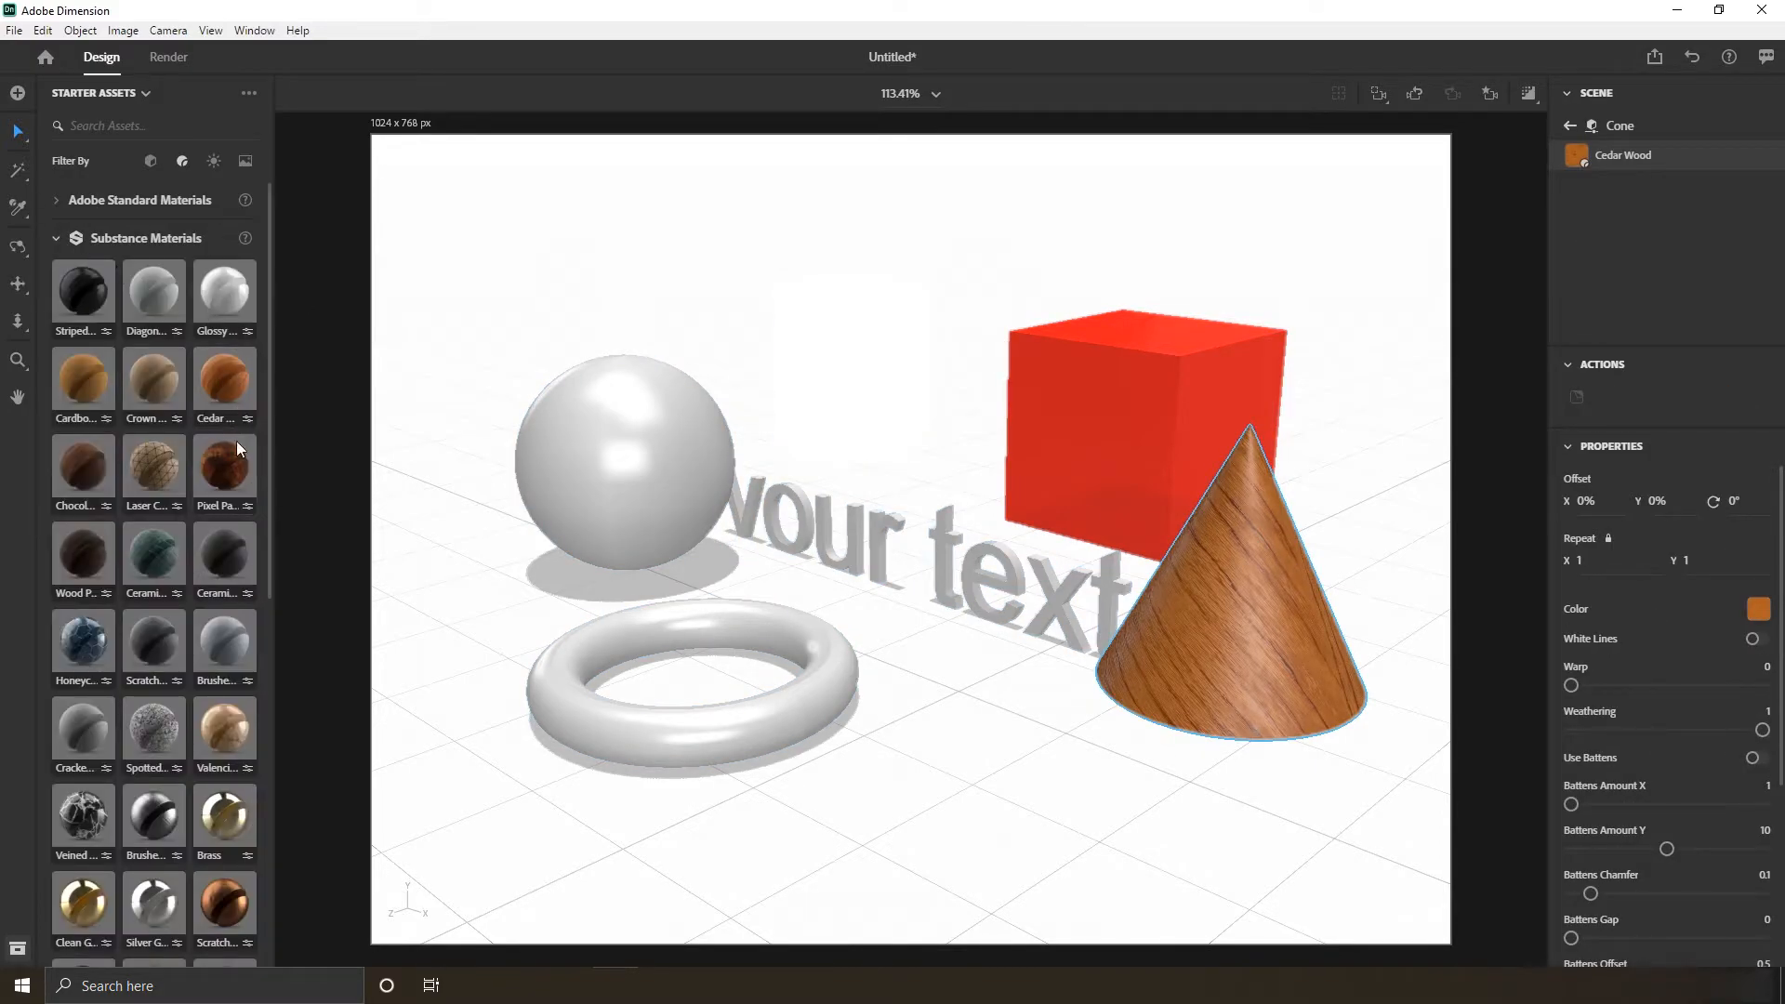
# - Show only the light assets and add the Sun directional light to the scene
pyautogui.click(184, 163)
pyautogui.click(183, 163)
pyautogui.click(214, 163)
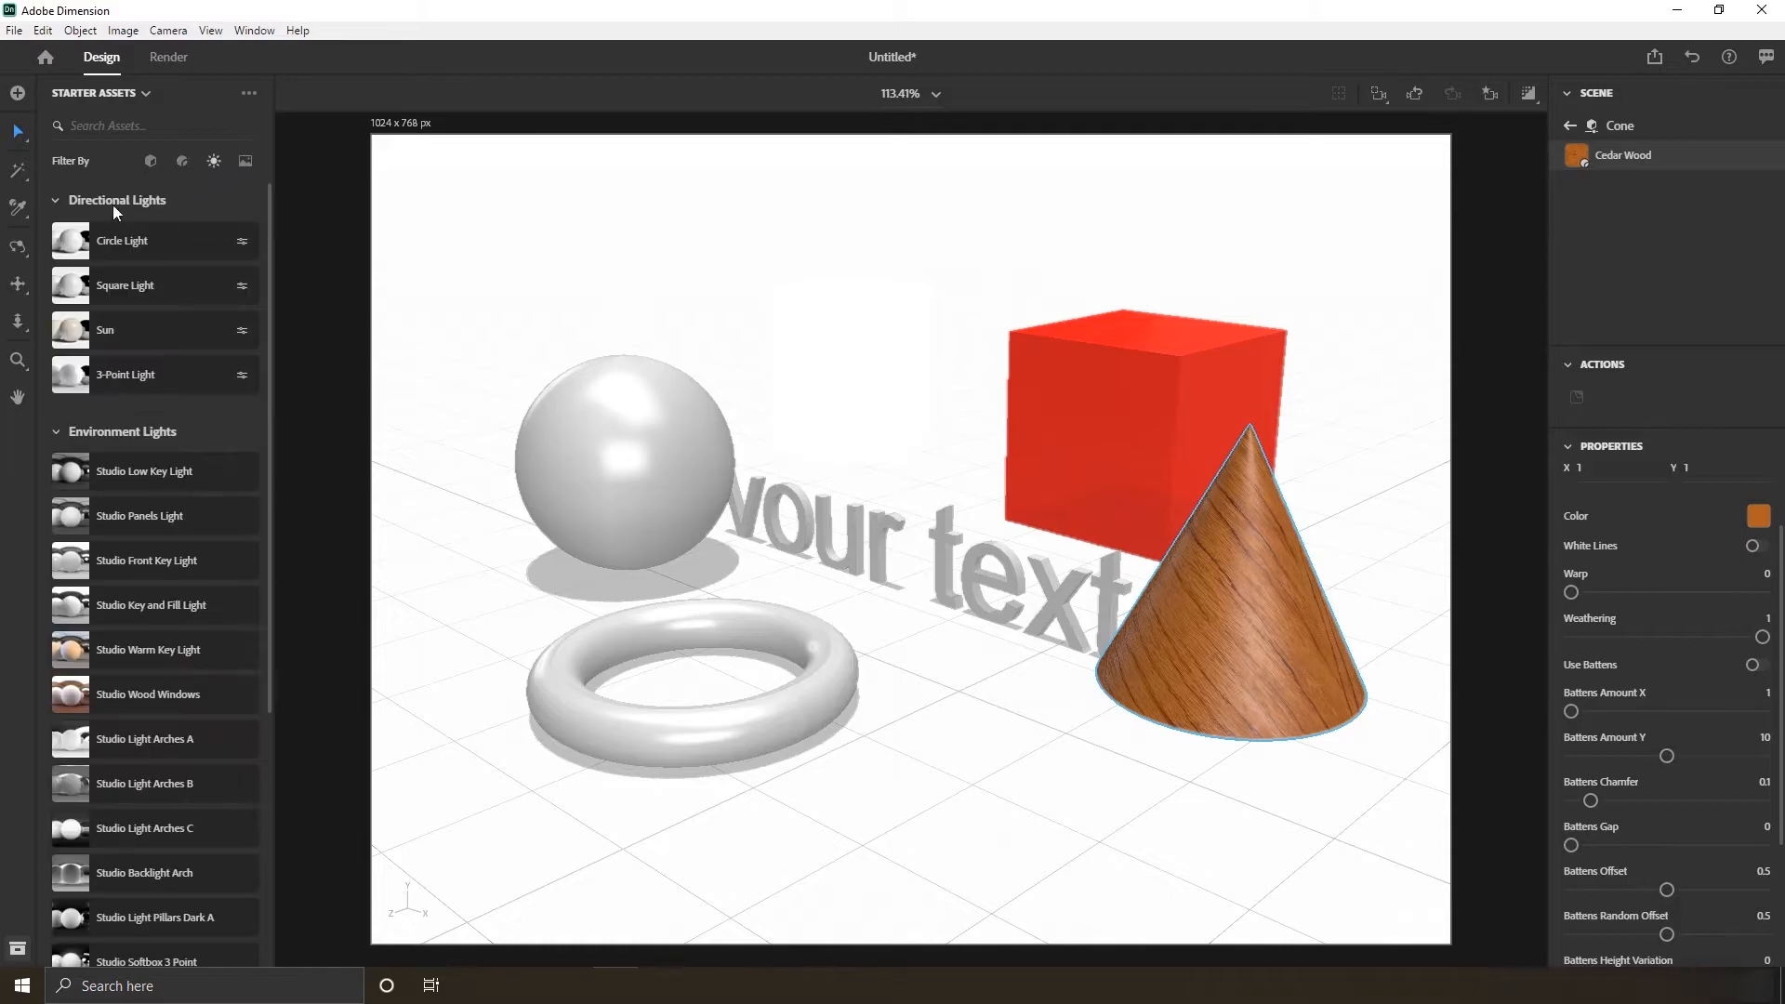
pyautogui.click(56, 201)
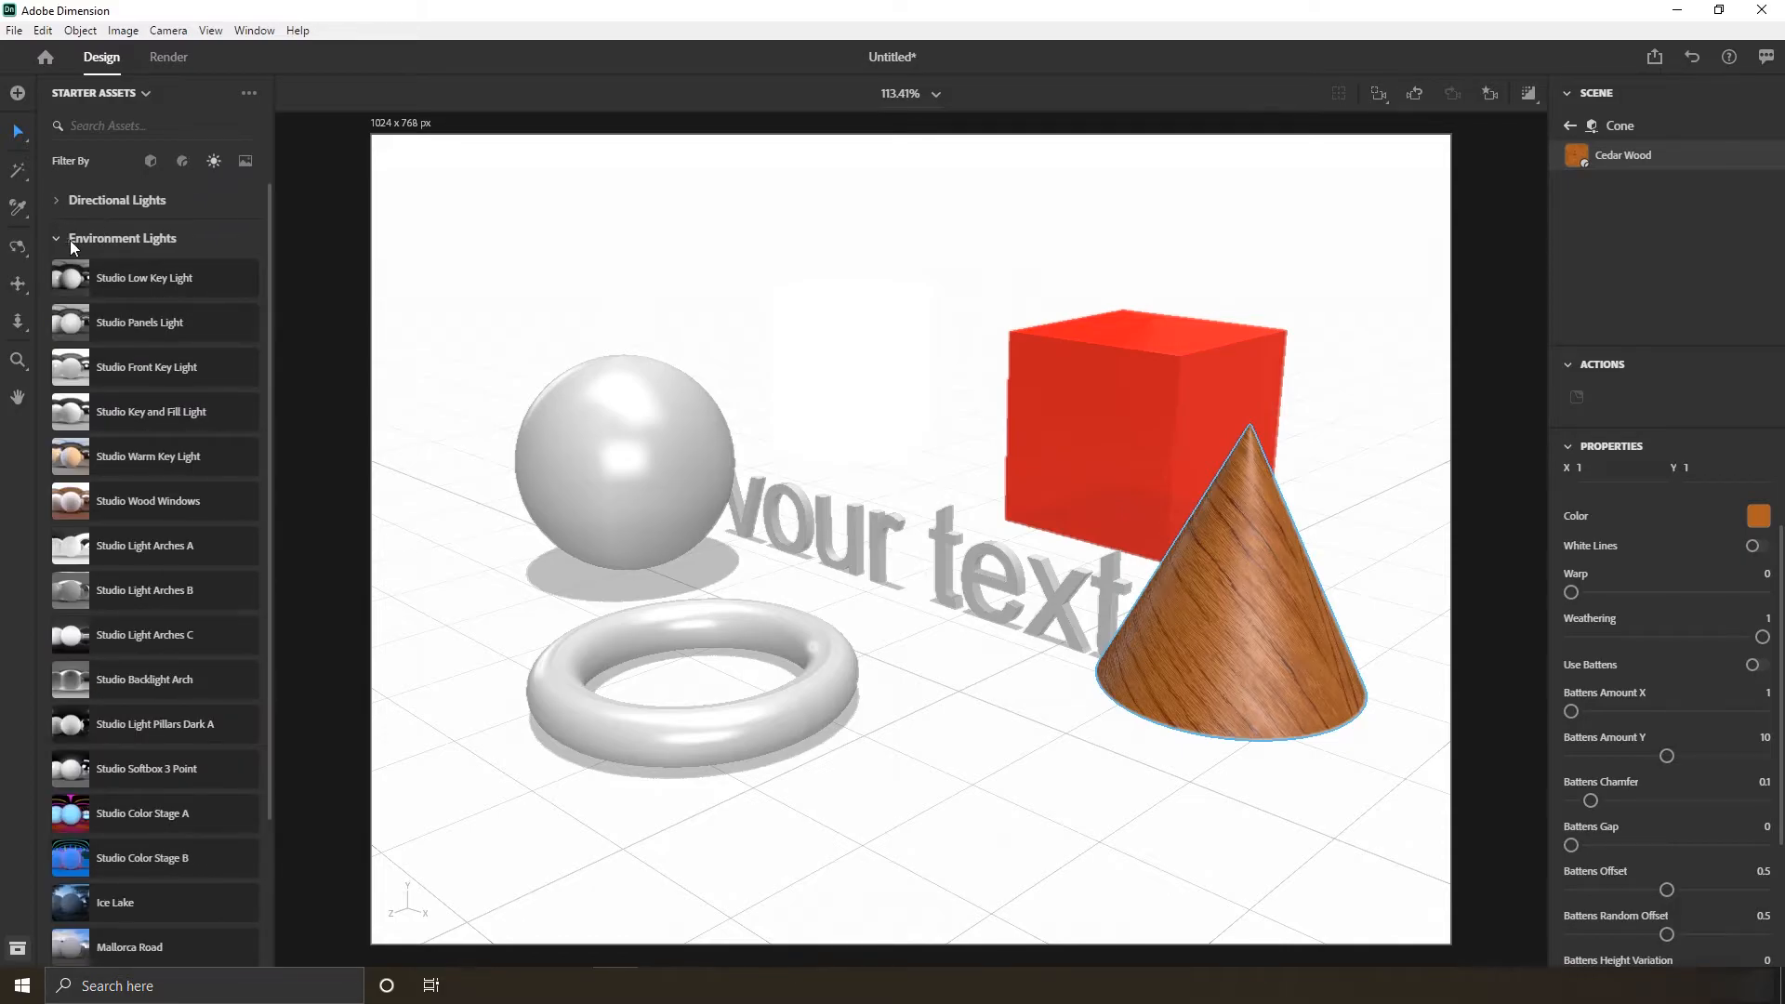
pyautogui.click(108, 239)
pyautogui.click(57, 202)
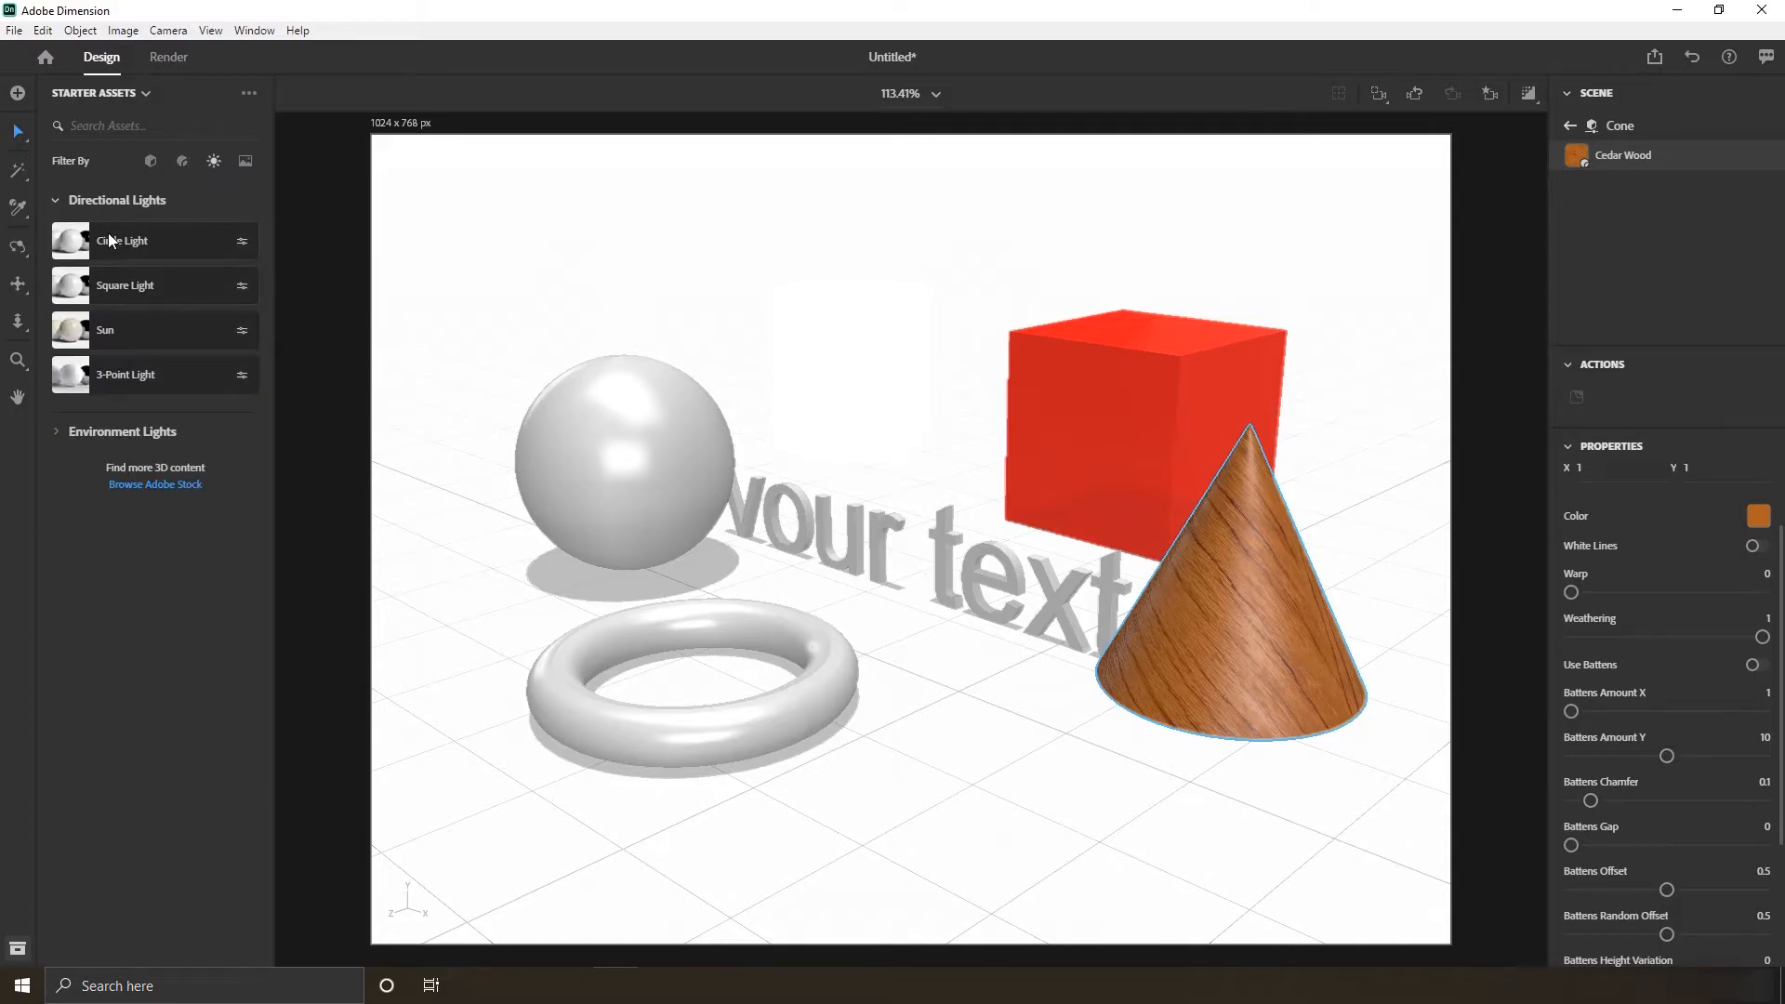
pyautogui.moveTo(97, 246); pyautogui.dragTo(1193, 461)
pyautogui.click(121, 331)
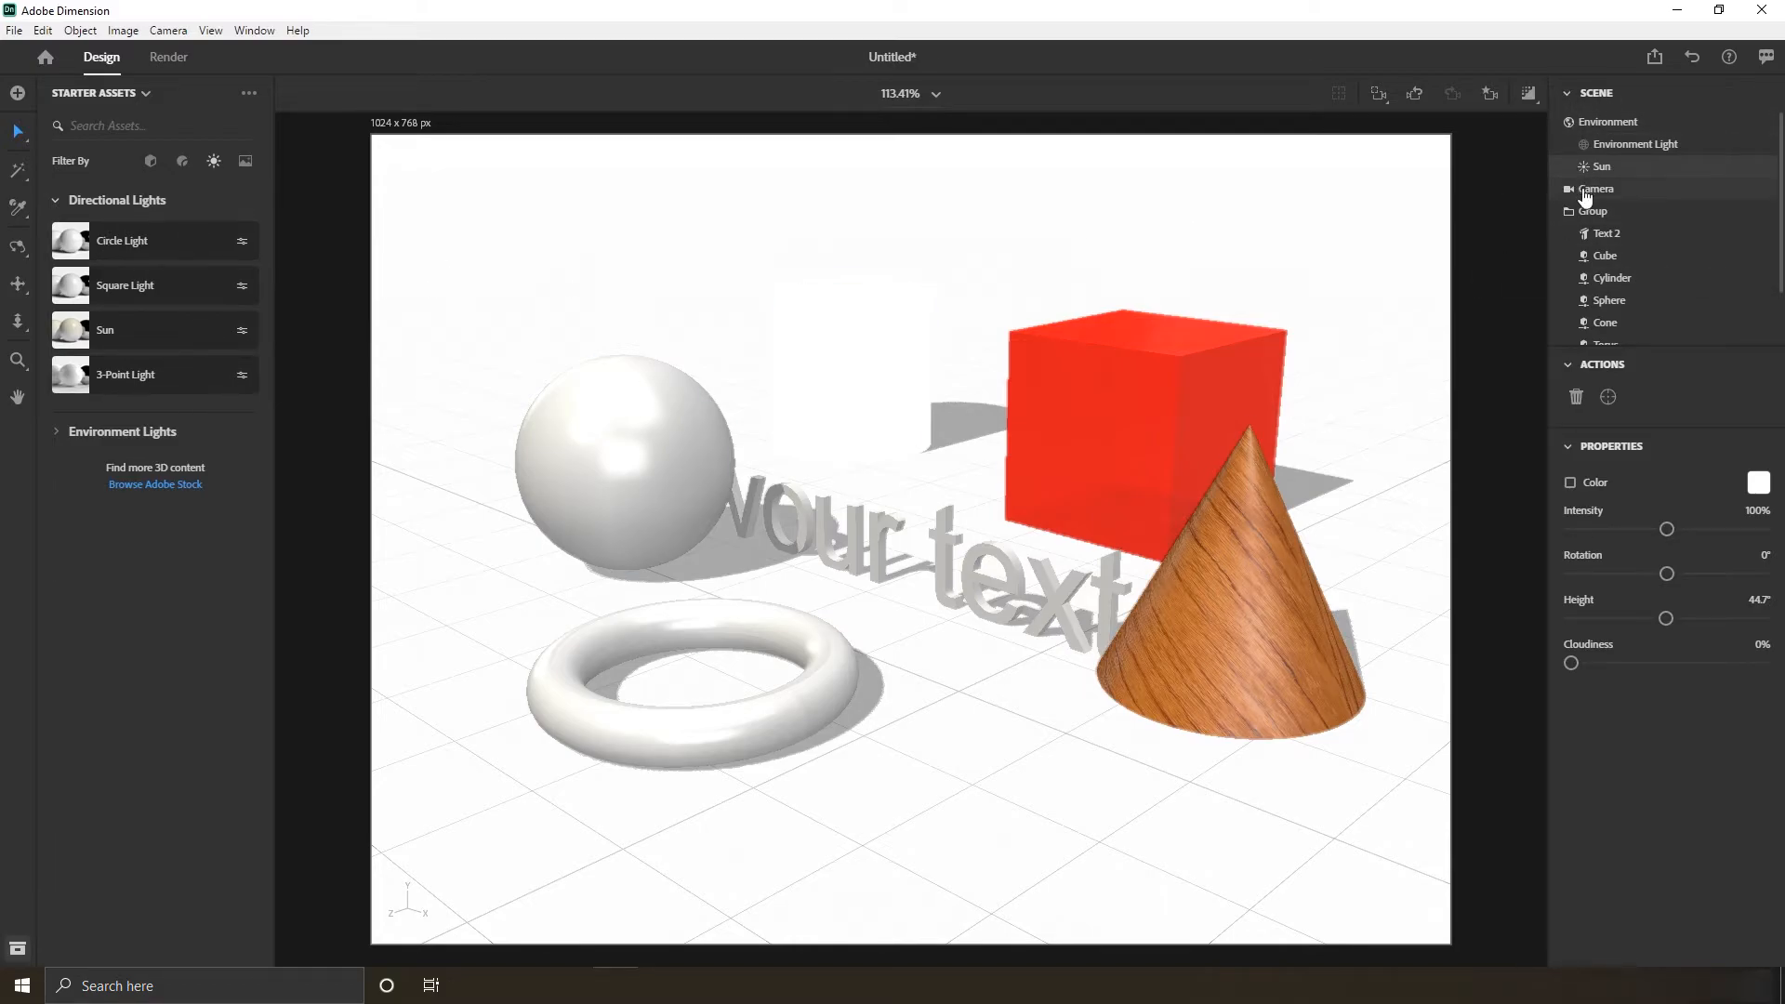
# - Light the scene with the Studio Color Stage A environment light, setting its intensity to 101% and its rotation to 7°
pyautogui.click(58, 209)
pyautogui.click(58, 240)
pyautogui.scroll(-3, 134, 378)
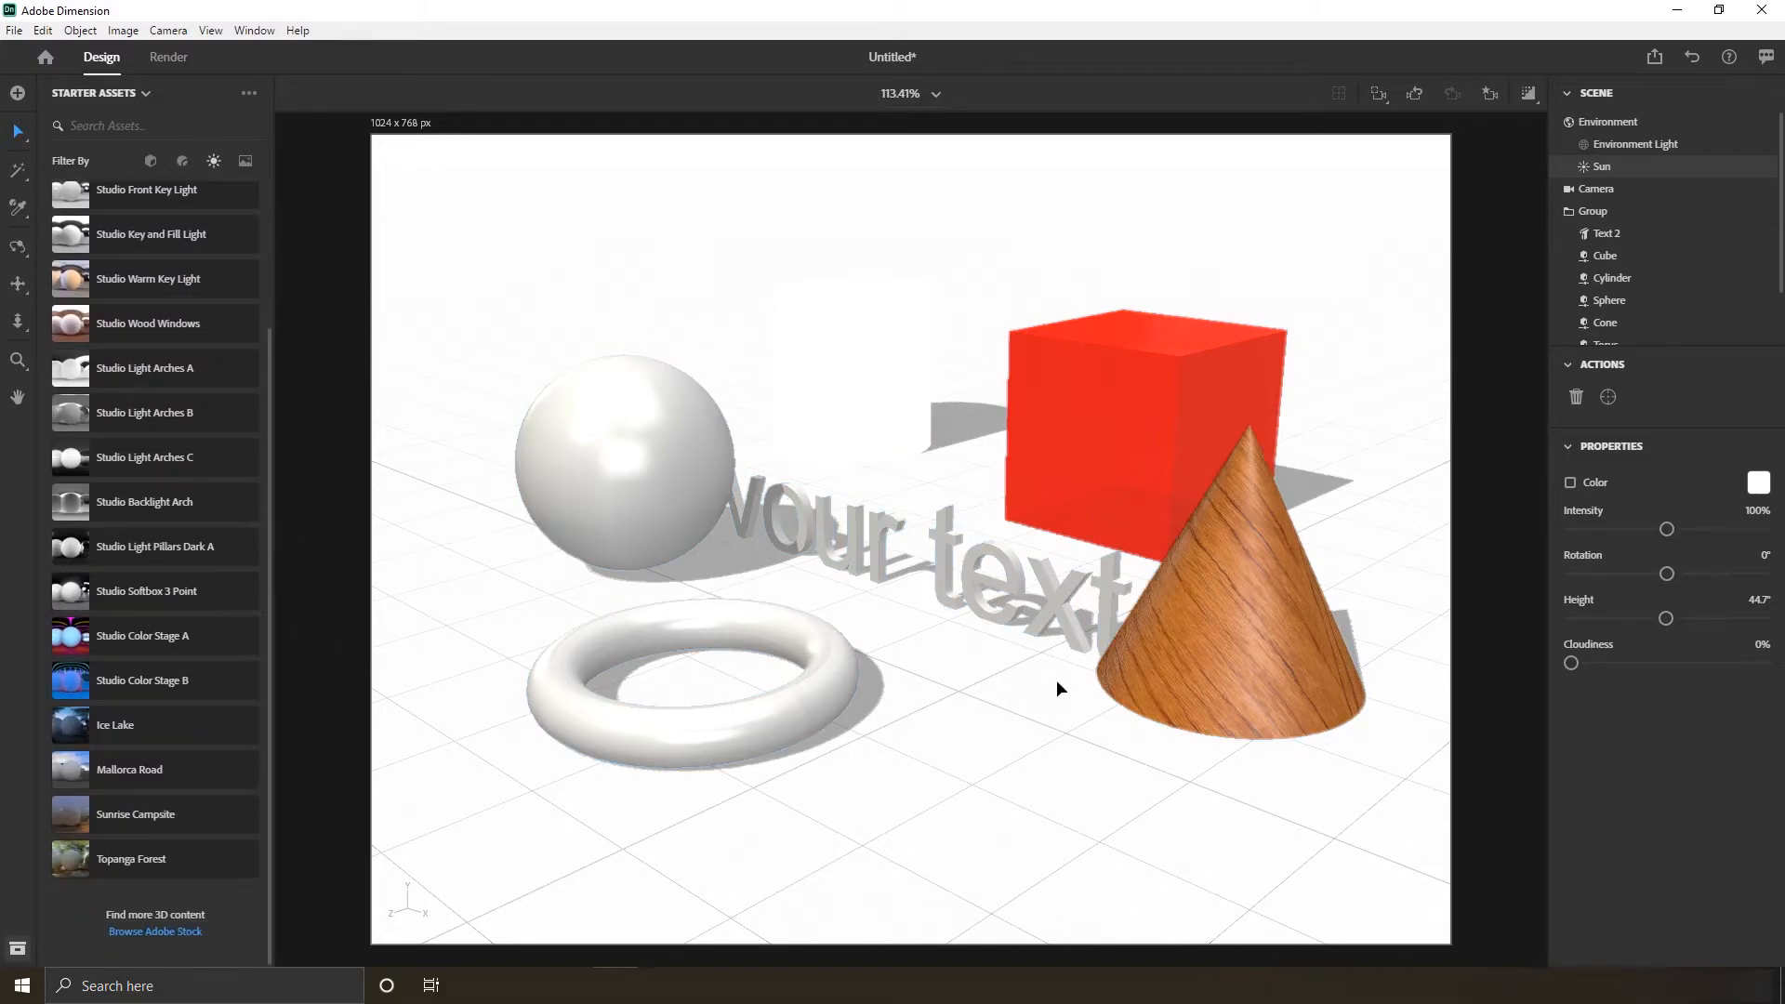
pyautogui.moveTo(849, 589); pyautogui.dragTo(936, 603, button='right')
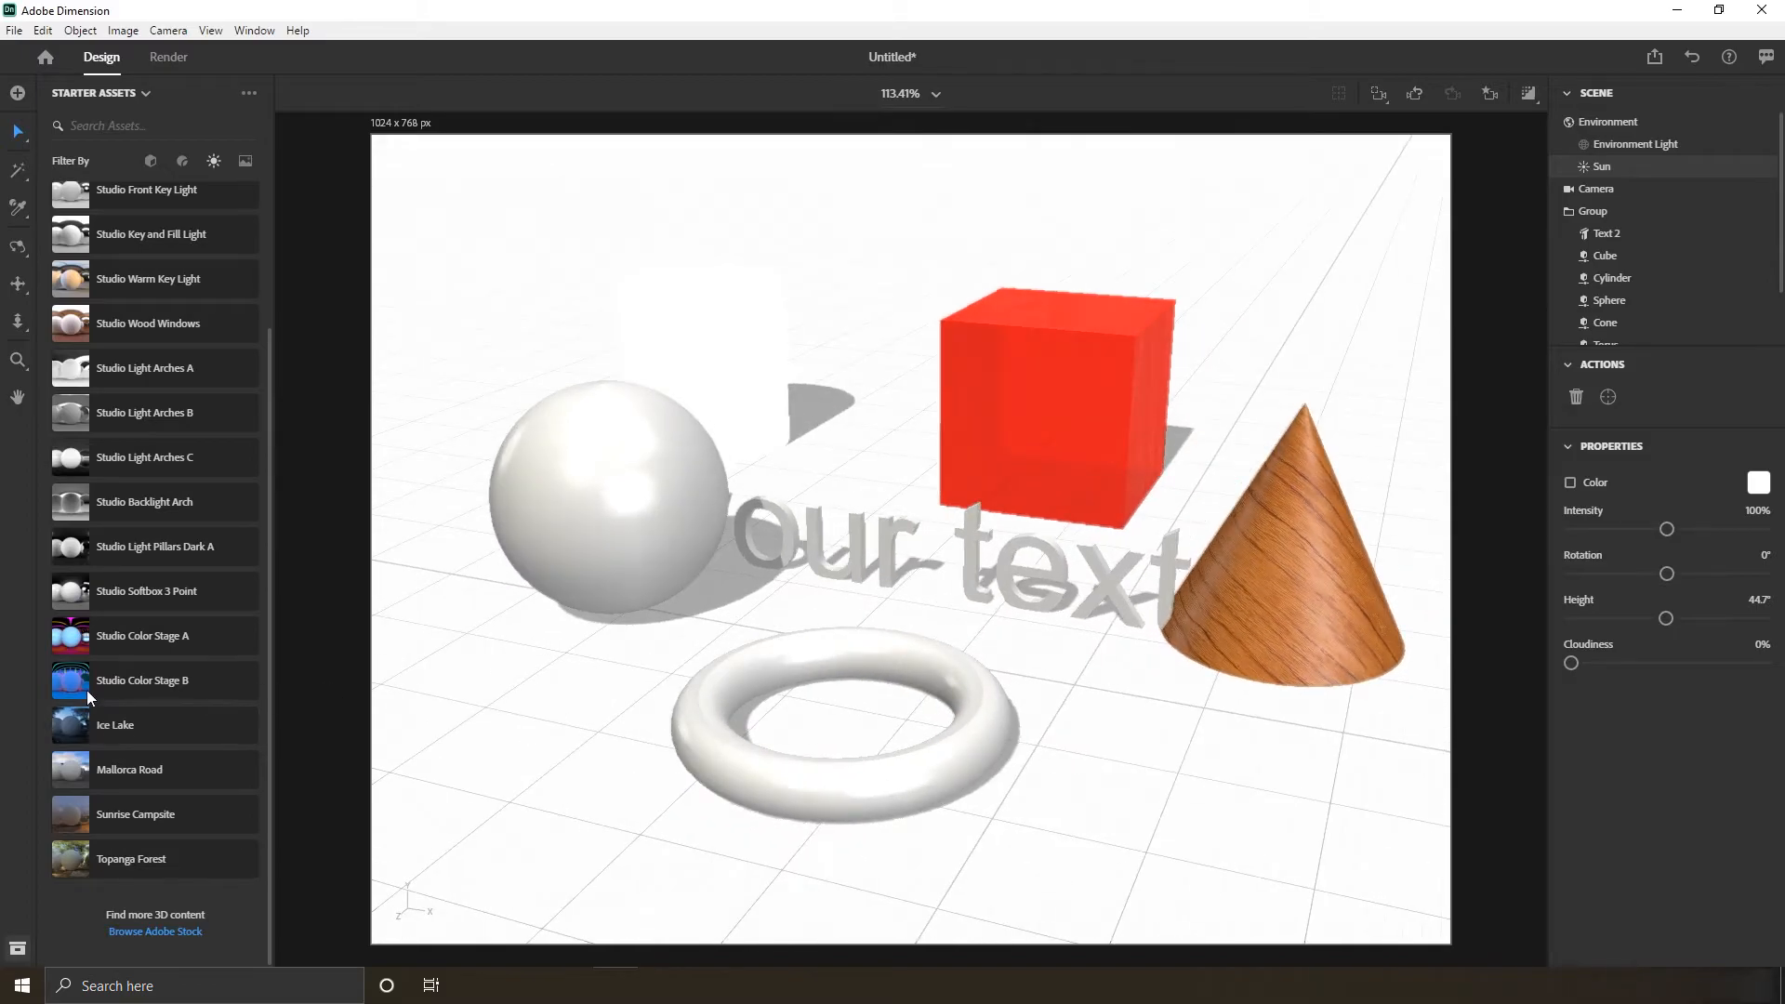
pyautogui.click(169, 643)
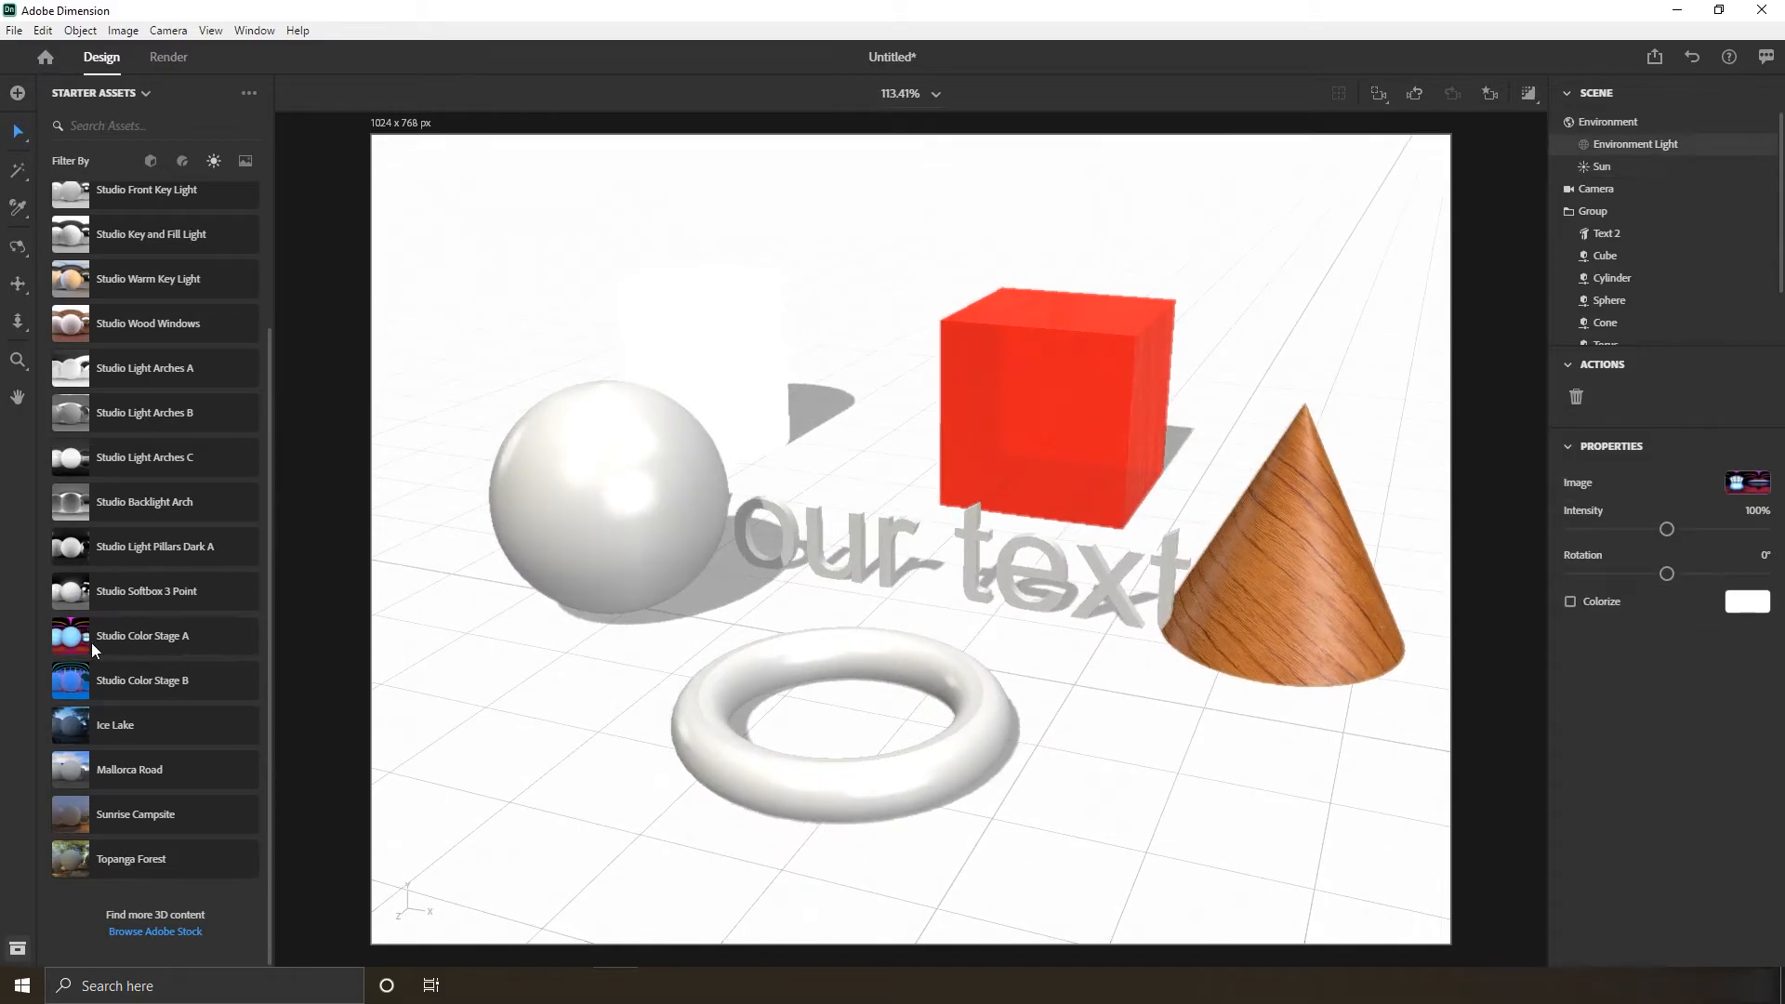
pyautogui.moveTo(1090, 569); pyautogui.dragTo(1084, 697, button='right')
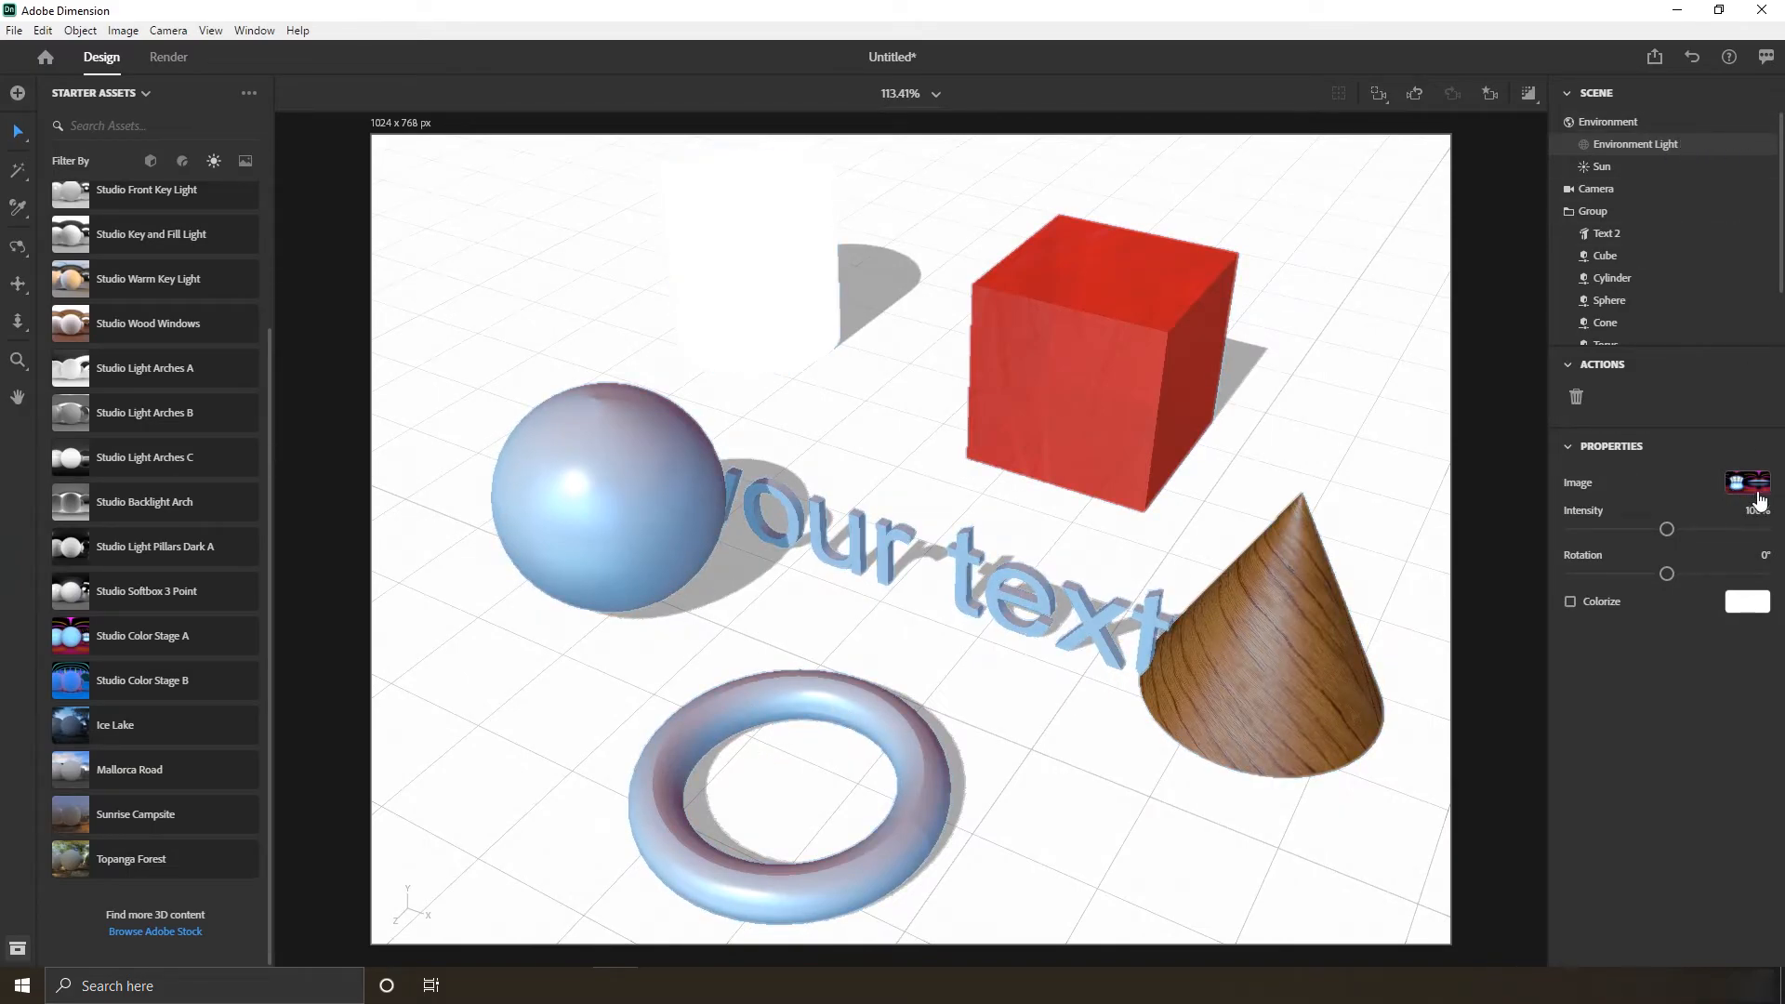
pyautogui.click(1668, 529)
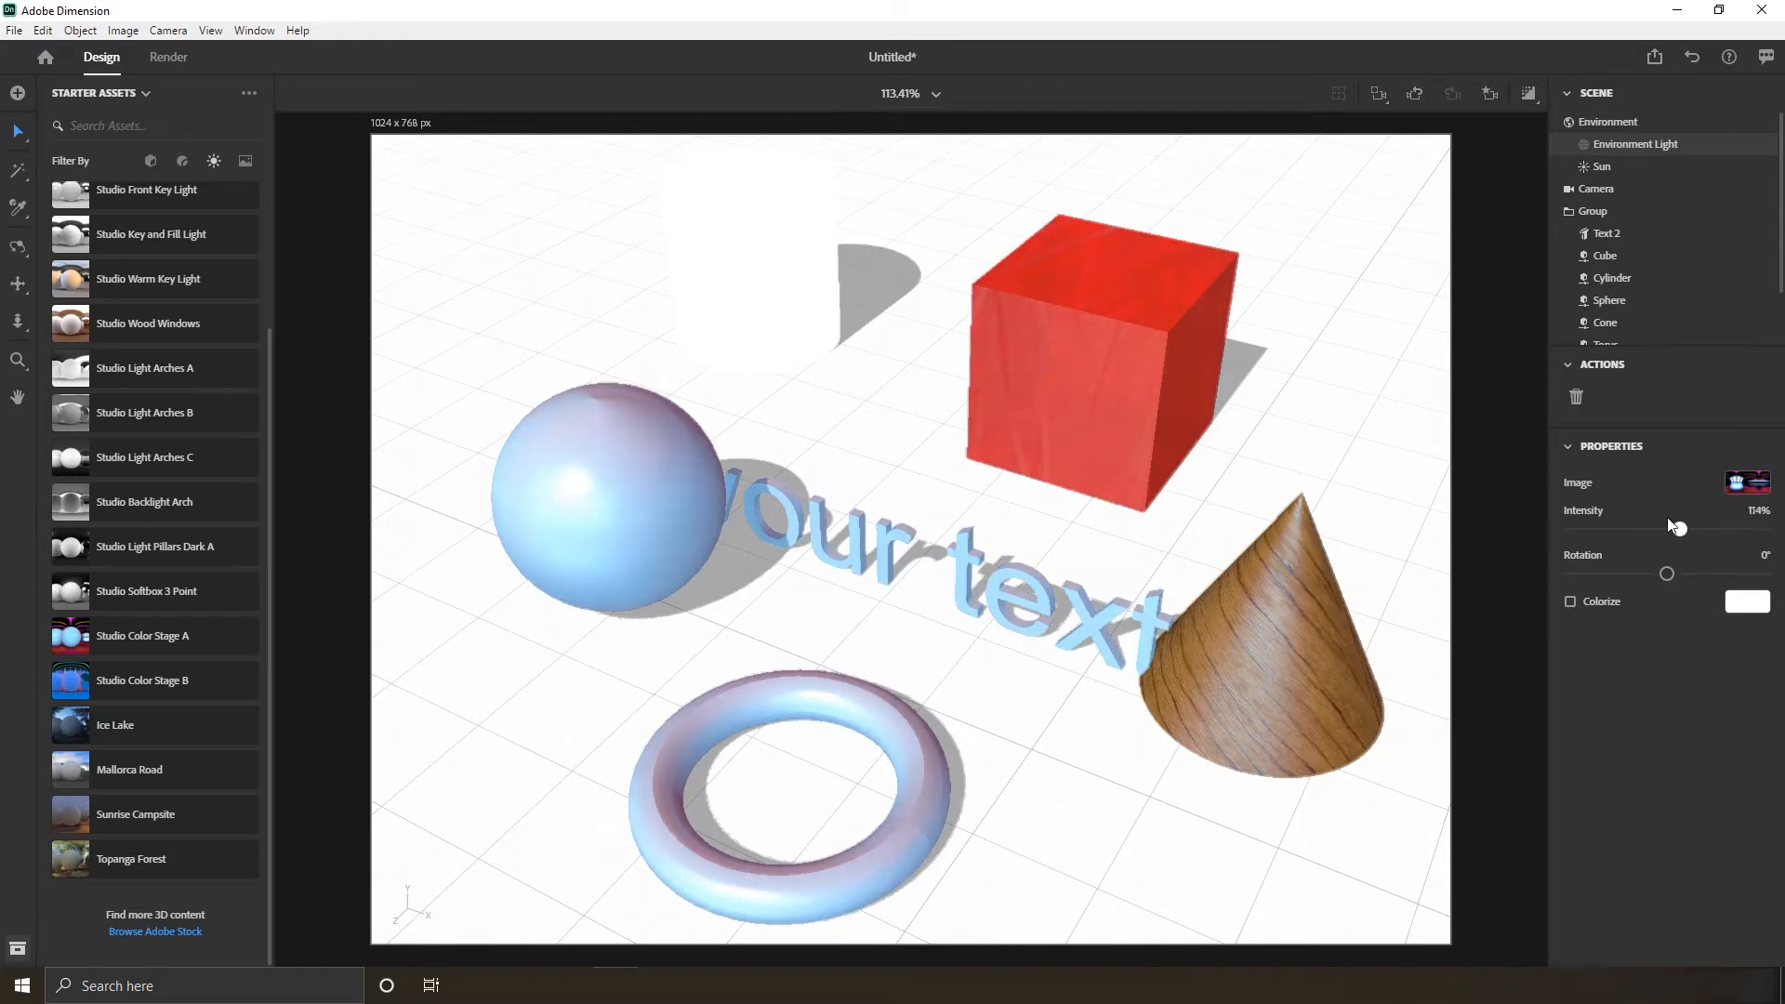
pyautogui.moveTo(1665, 574)
pyautogui.mouseDown()
pyautogui.moveTo(1633, 574)
pyautogui.moveTo(1670, 573)
pyautogui.mouseUp()
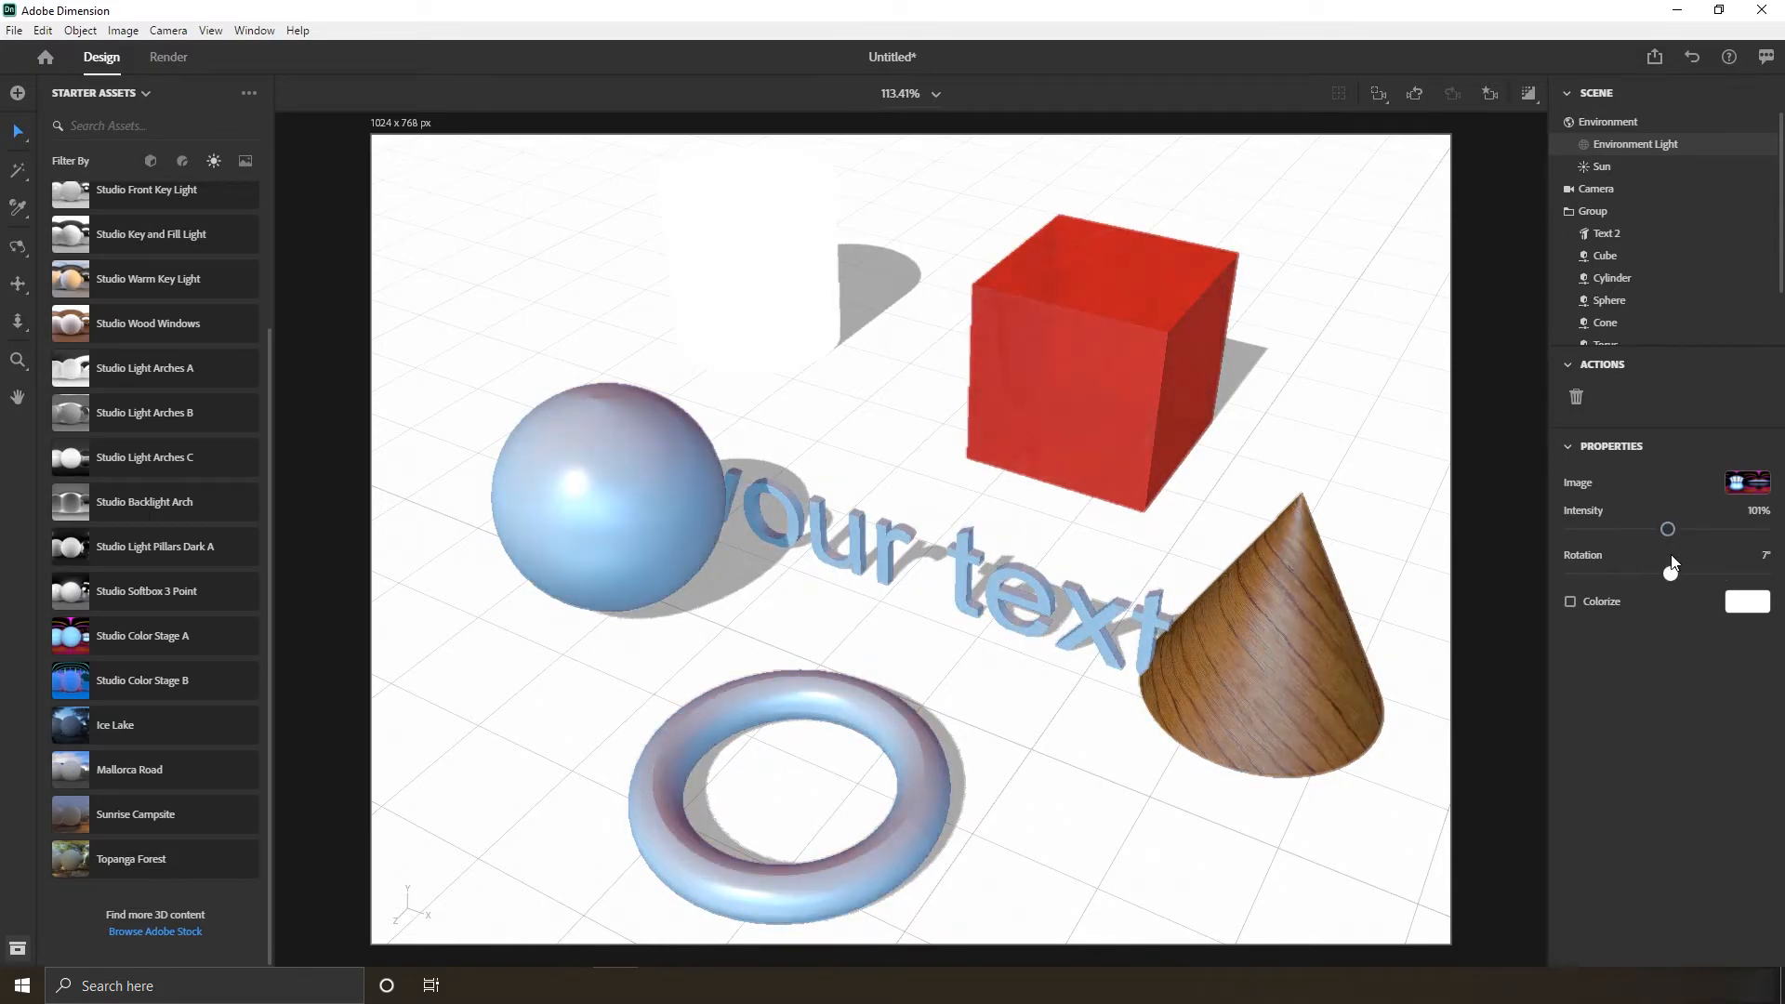
# - Show only the image assets and apply City Backdrop as the scene's background
pyautogui.click(215, 163)
pyautogui.click(244, 162)
pyautogui.click(56, 207)
pyautogui.scroll(-5, 171, 364)
pyautogui.scroll(5, 169, 448)
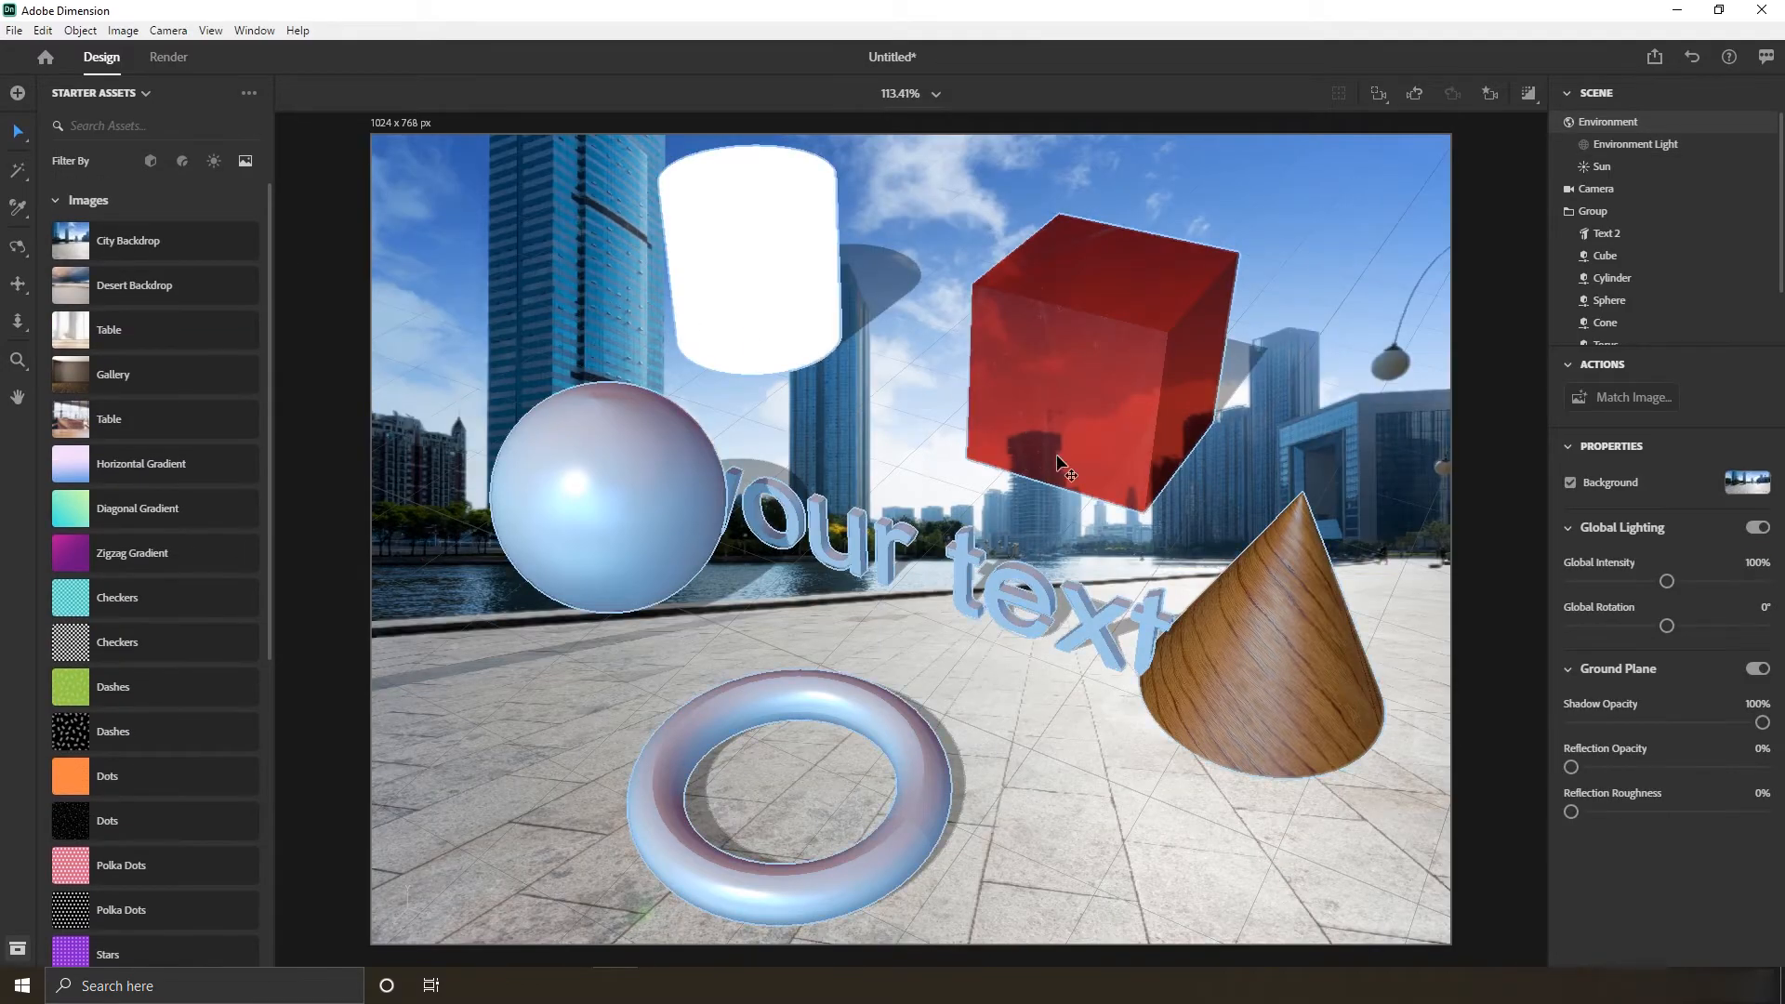
# - Match the scene to the city background, resizing the canvas to Image Aspect Ratio, creating Outdoor Sunlight lights and matching the camera perspective
pyautogui.click(1608, 397)
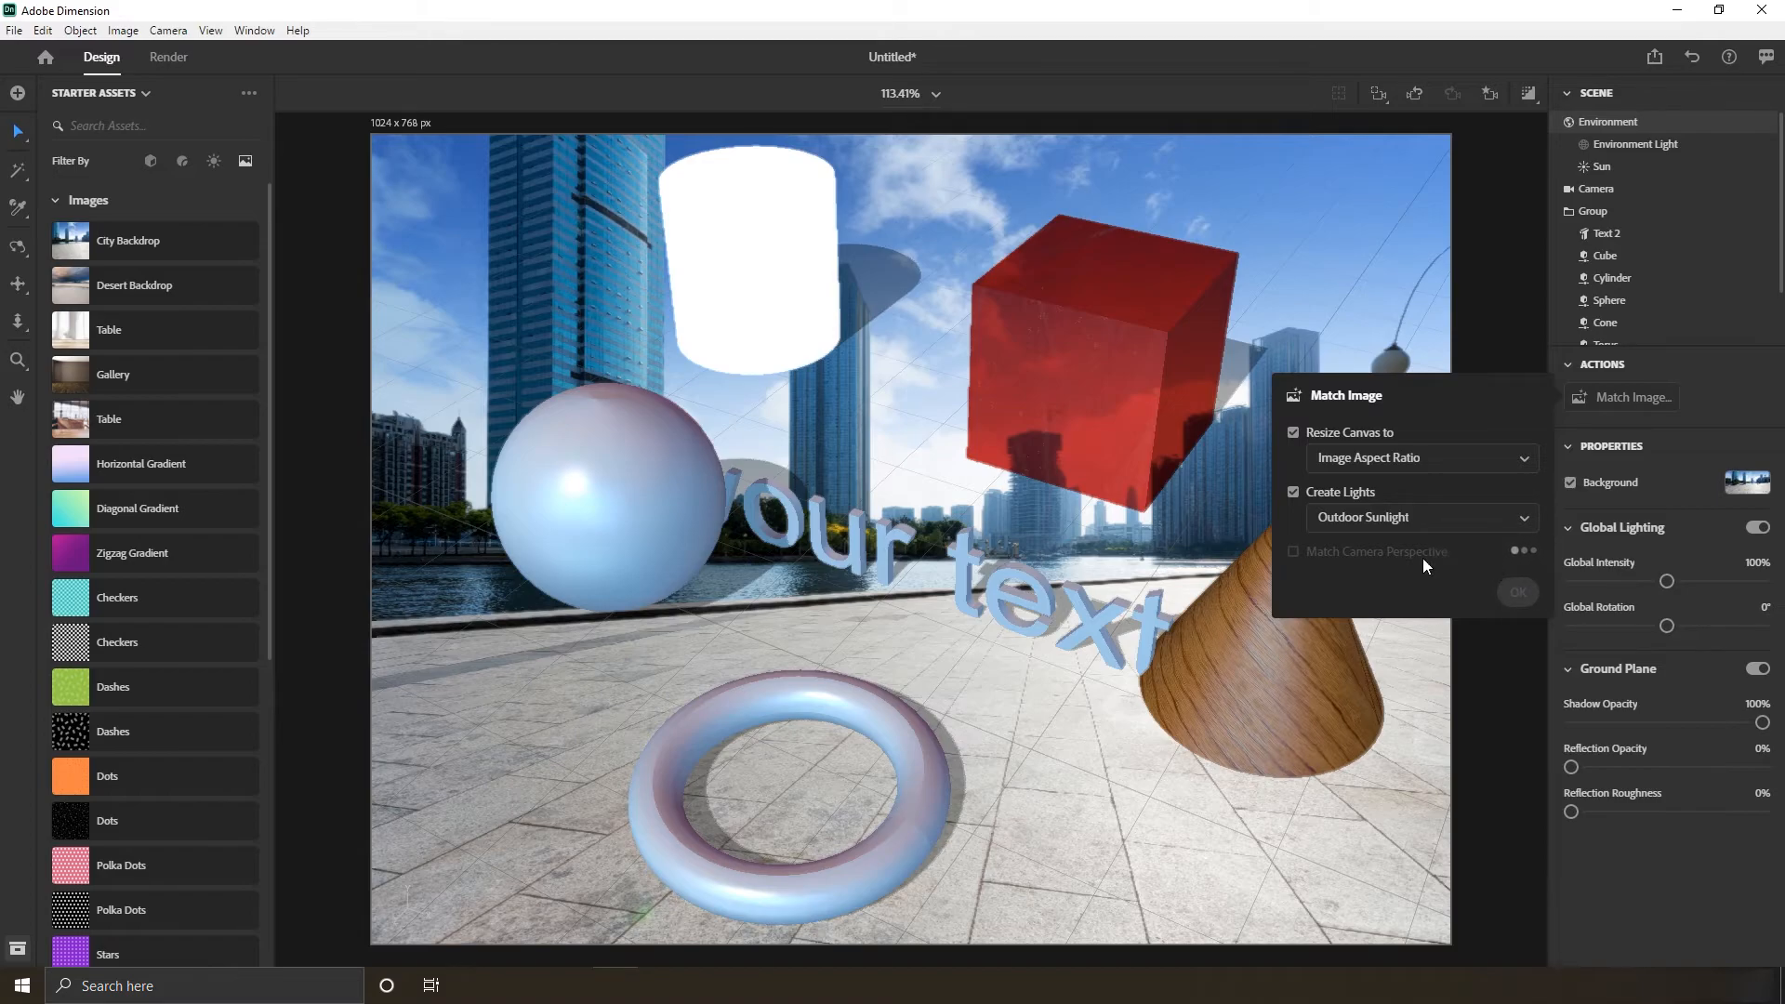
pyautogui.click(1516, 591)
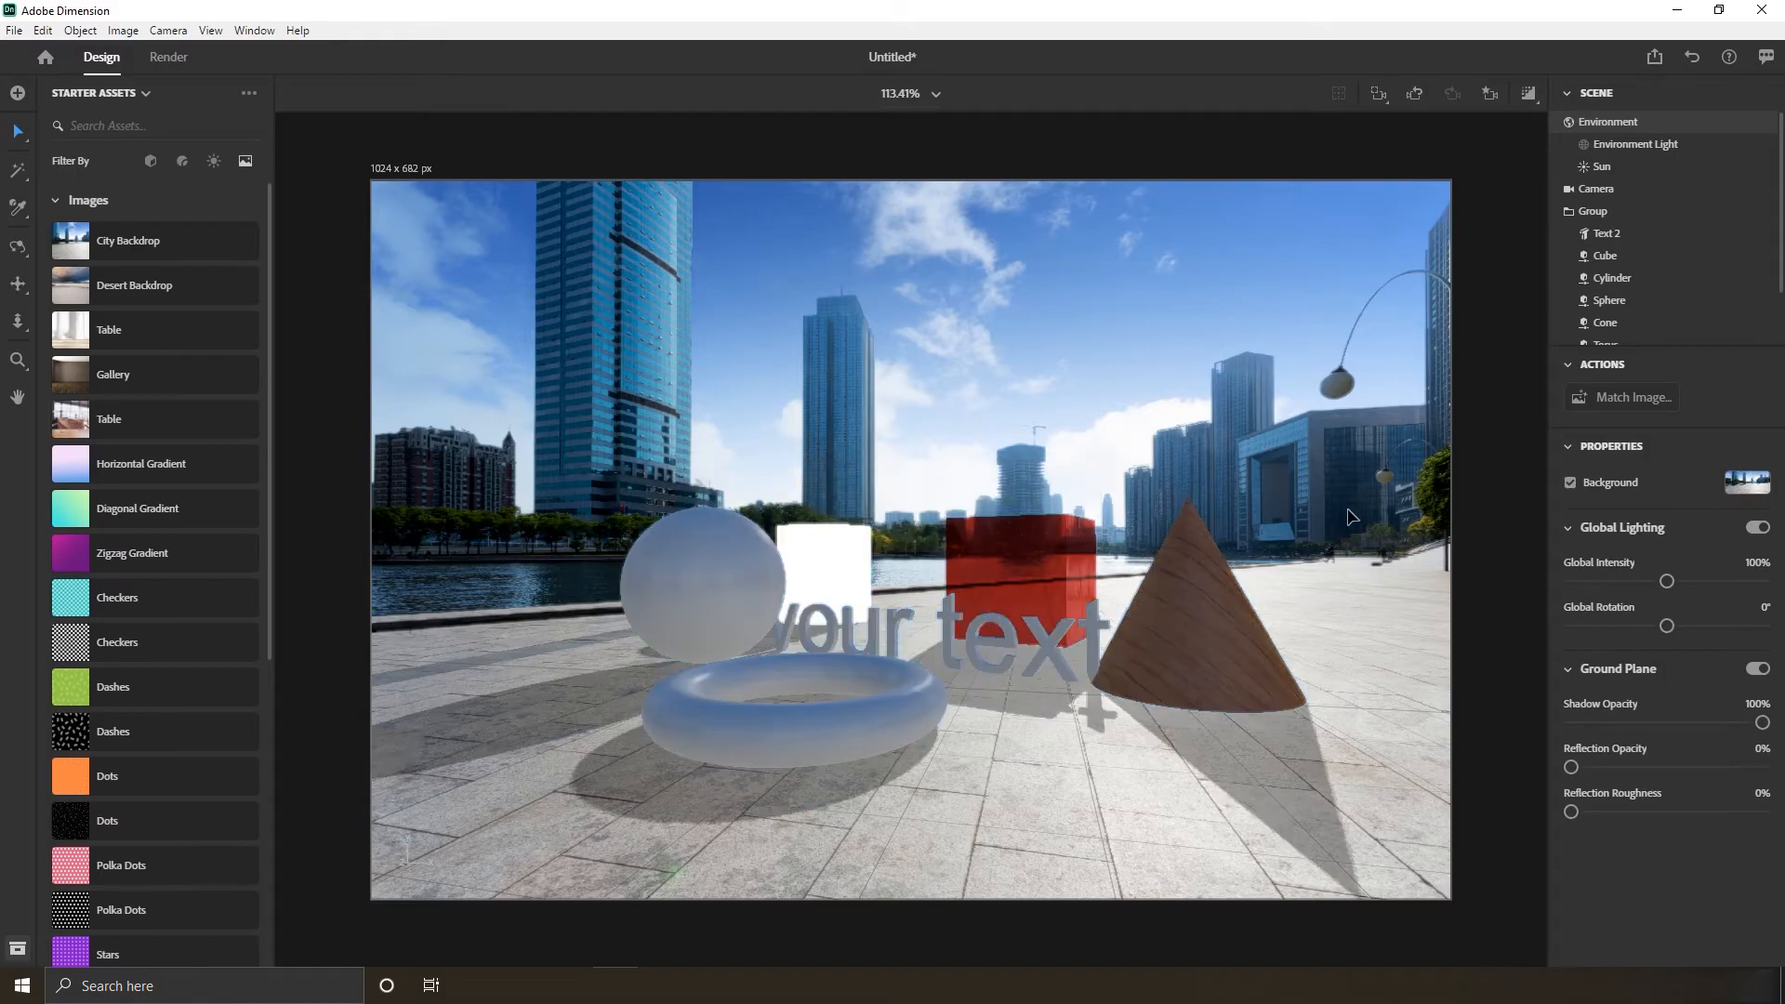
pyautogui.moveTo(1396, 556); pyautogui.dragTo(1363, 568, button='right')
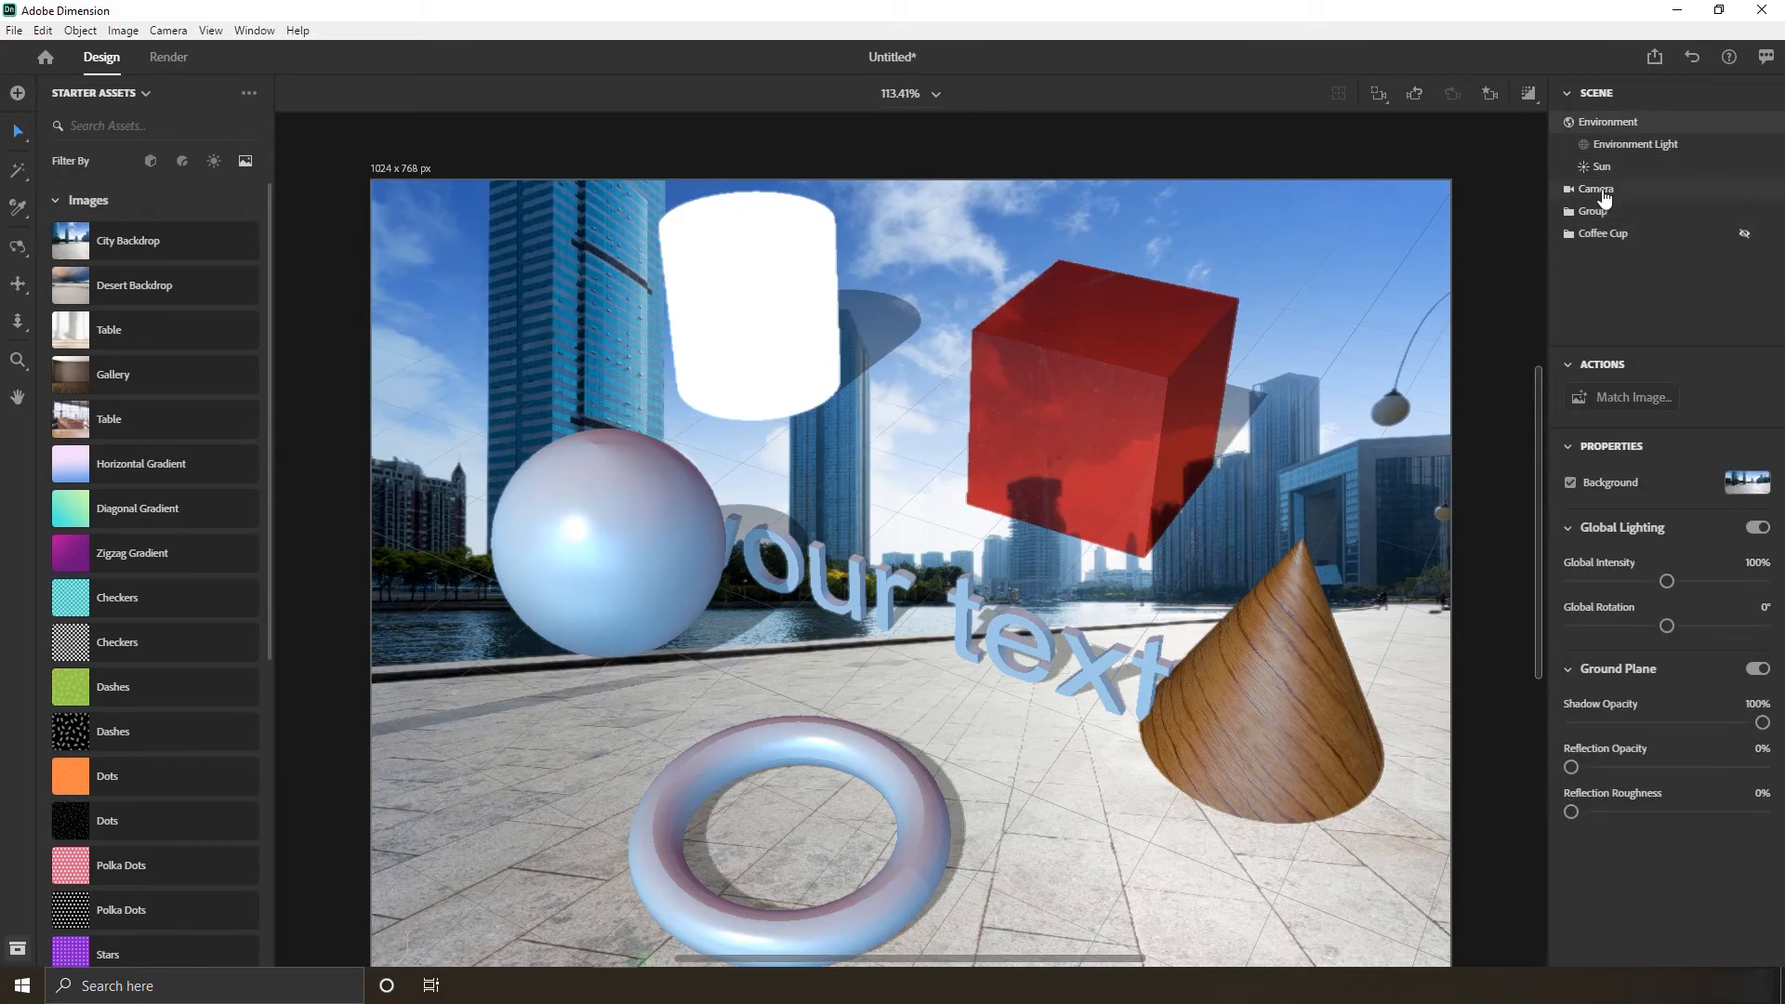
pyautogui.click(1622, 398)
pyautogui.click(1515, 592)
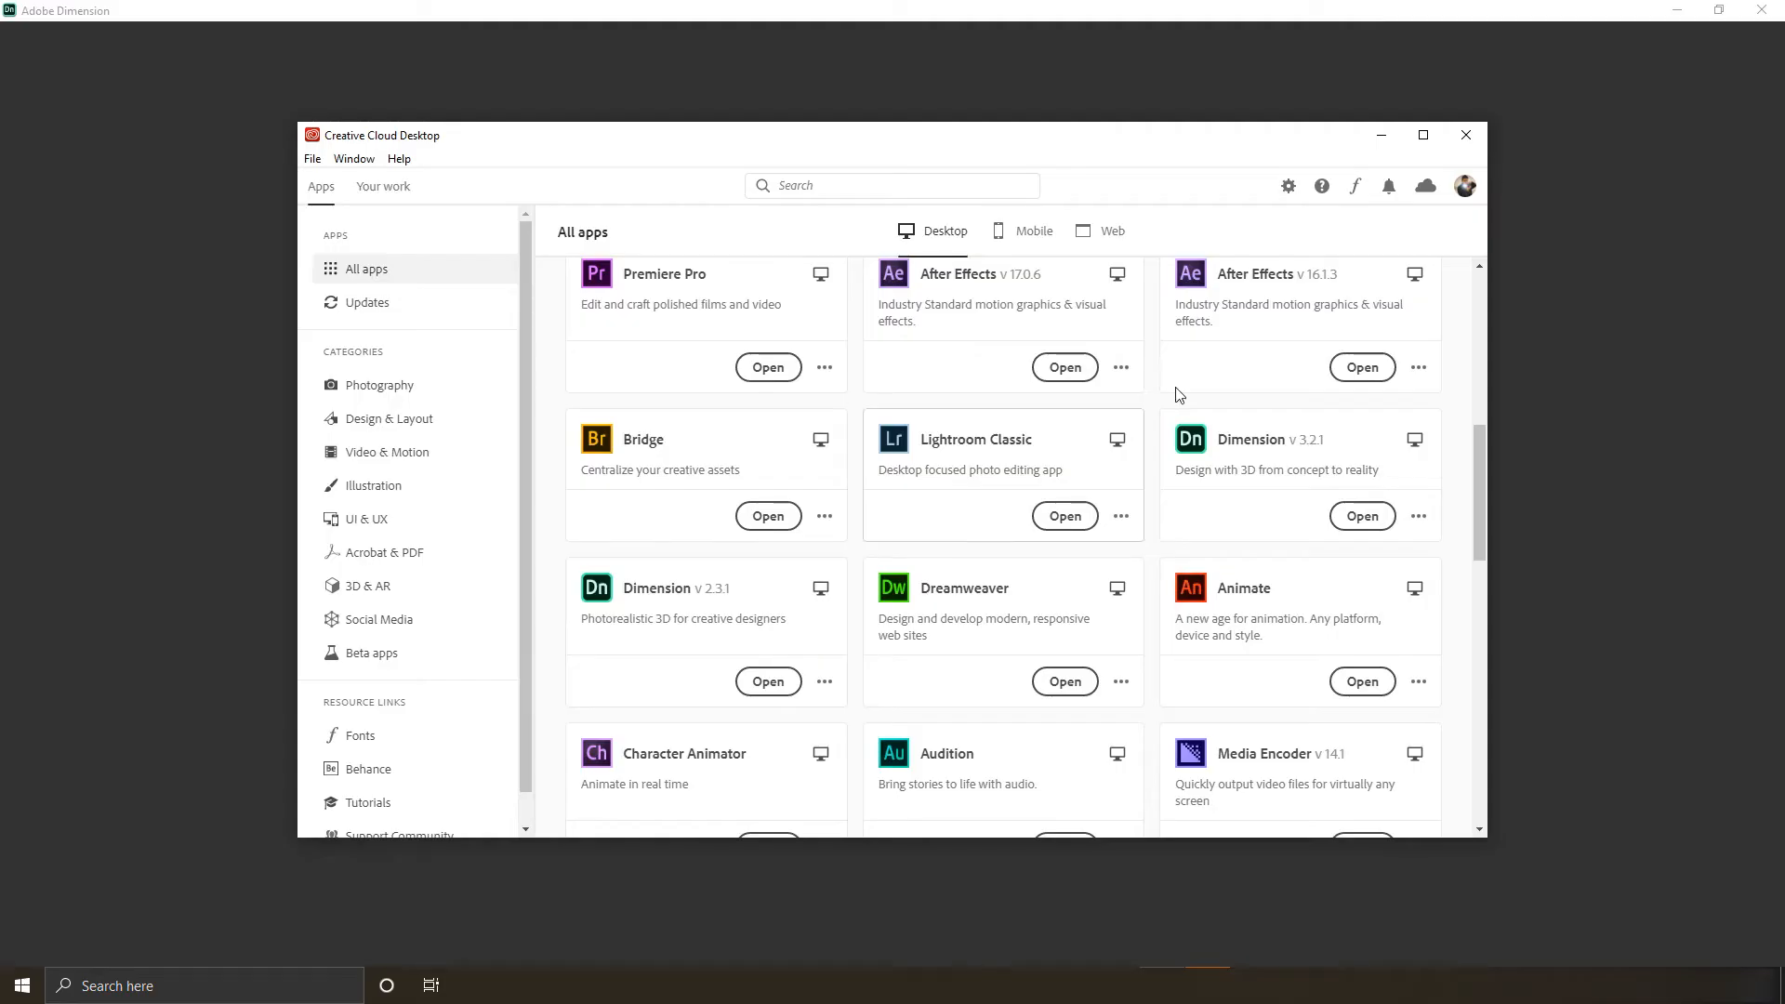
# - Switch from Creative Cloud to the older Dimension version, create a new document and show only the model assets
pyautogui.click(1383, 138)
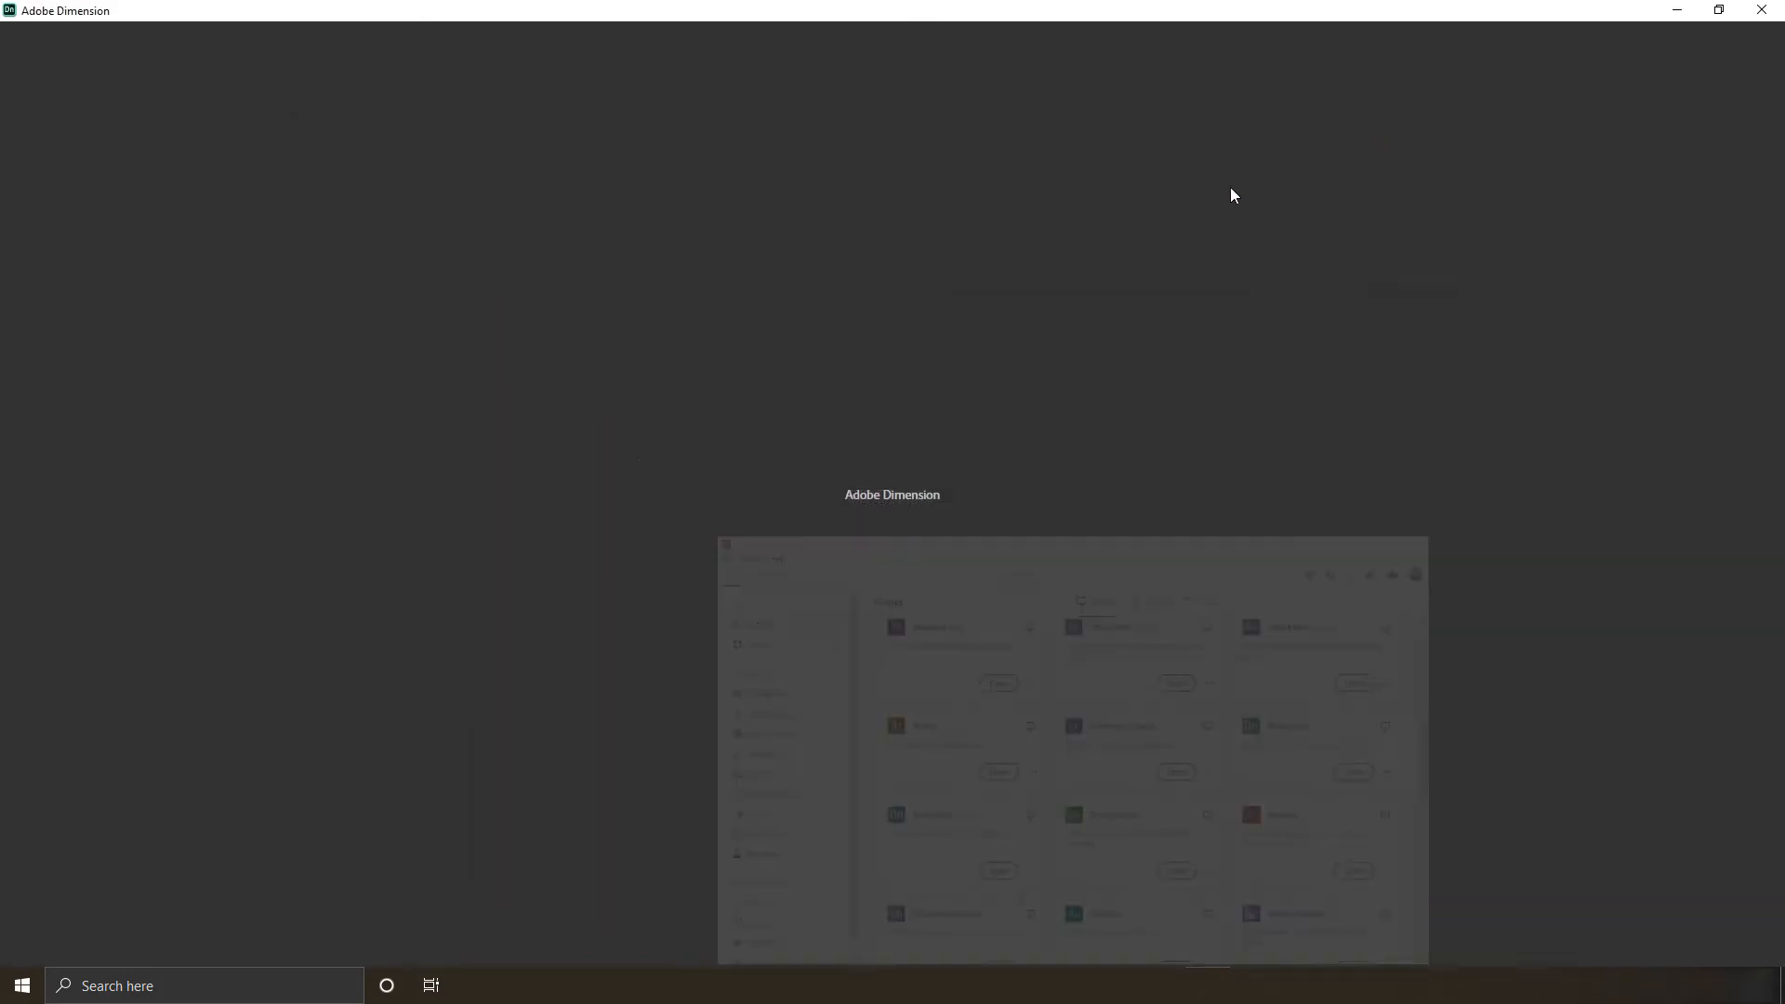
pyautogui.click(399, 251)
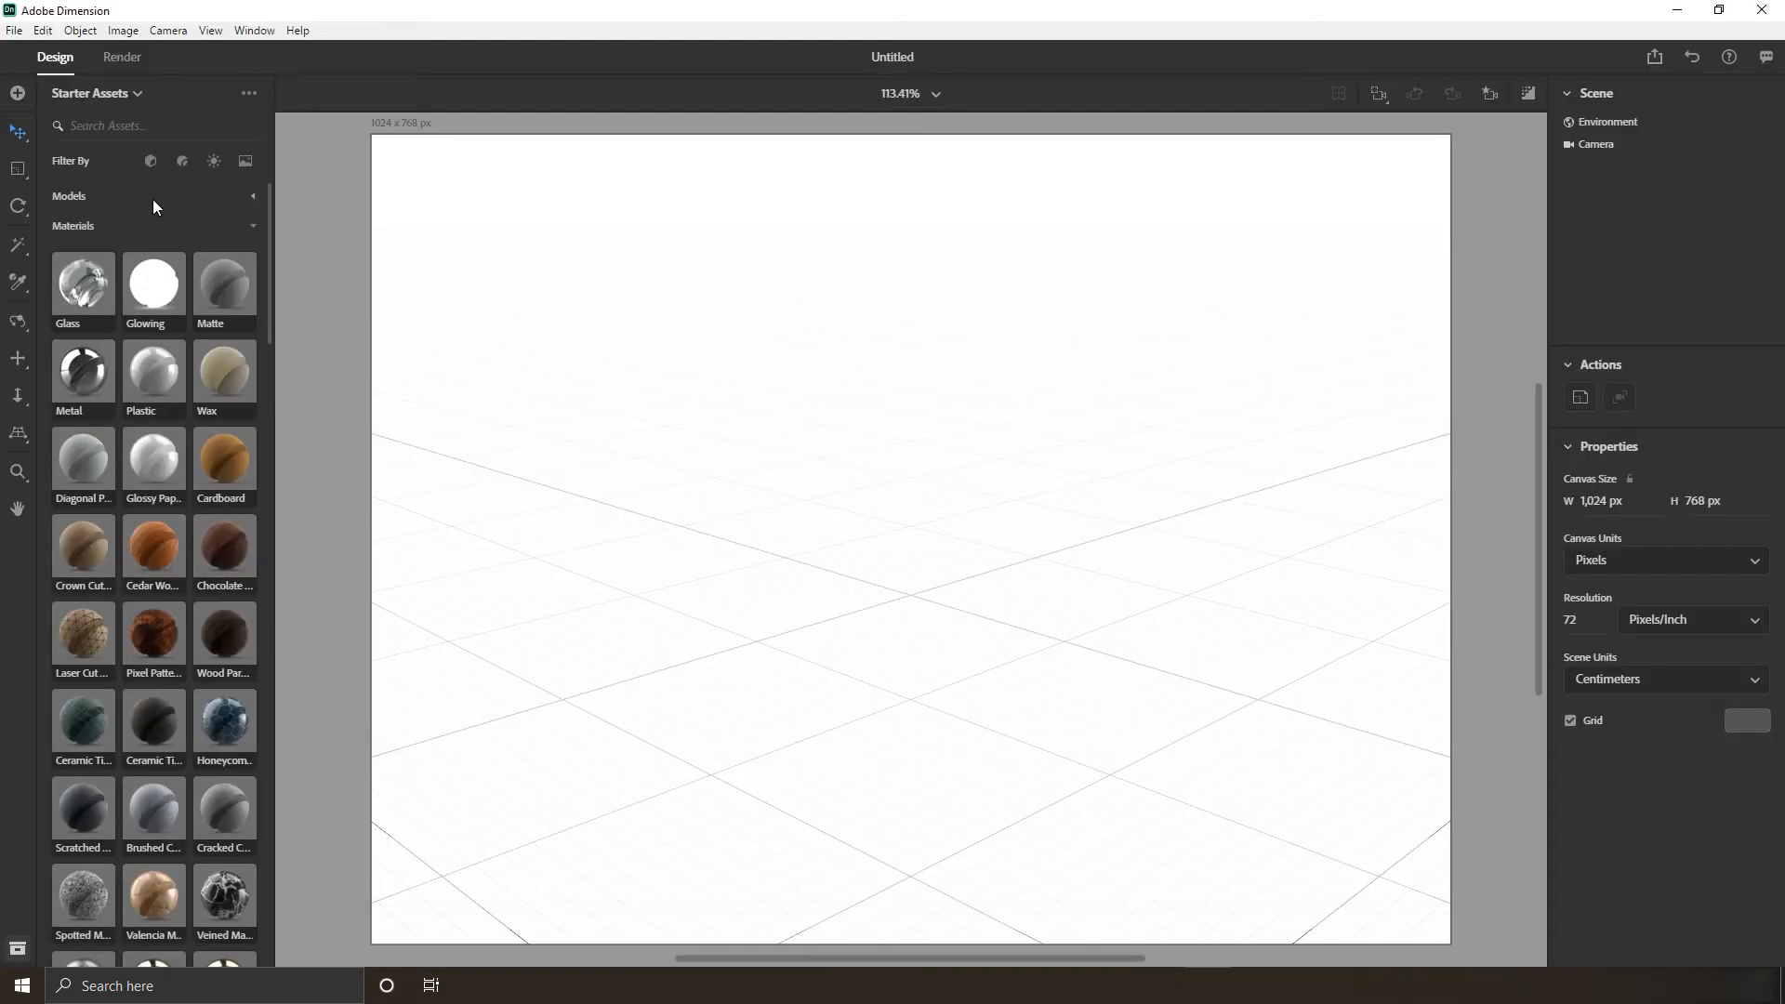
pyautogui.click(153, 226)
pyautogui.click(151, 161)
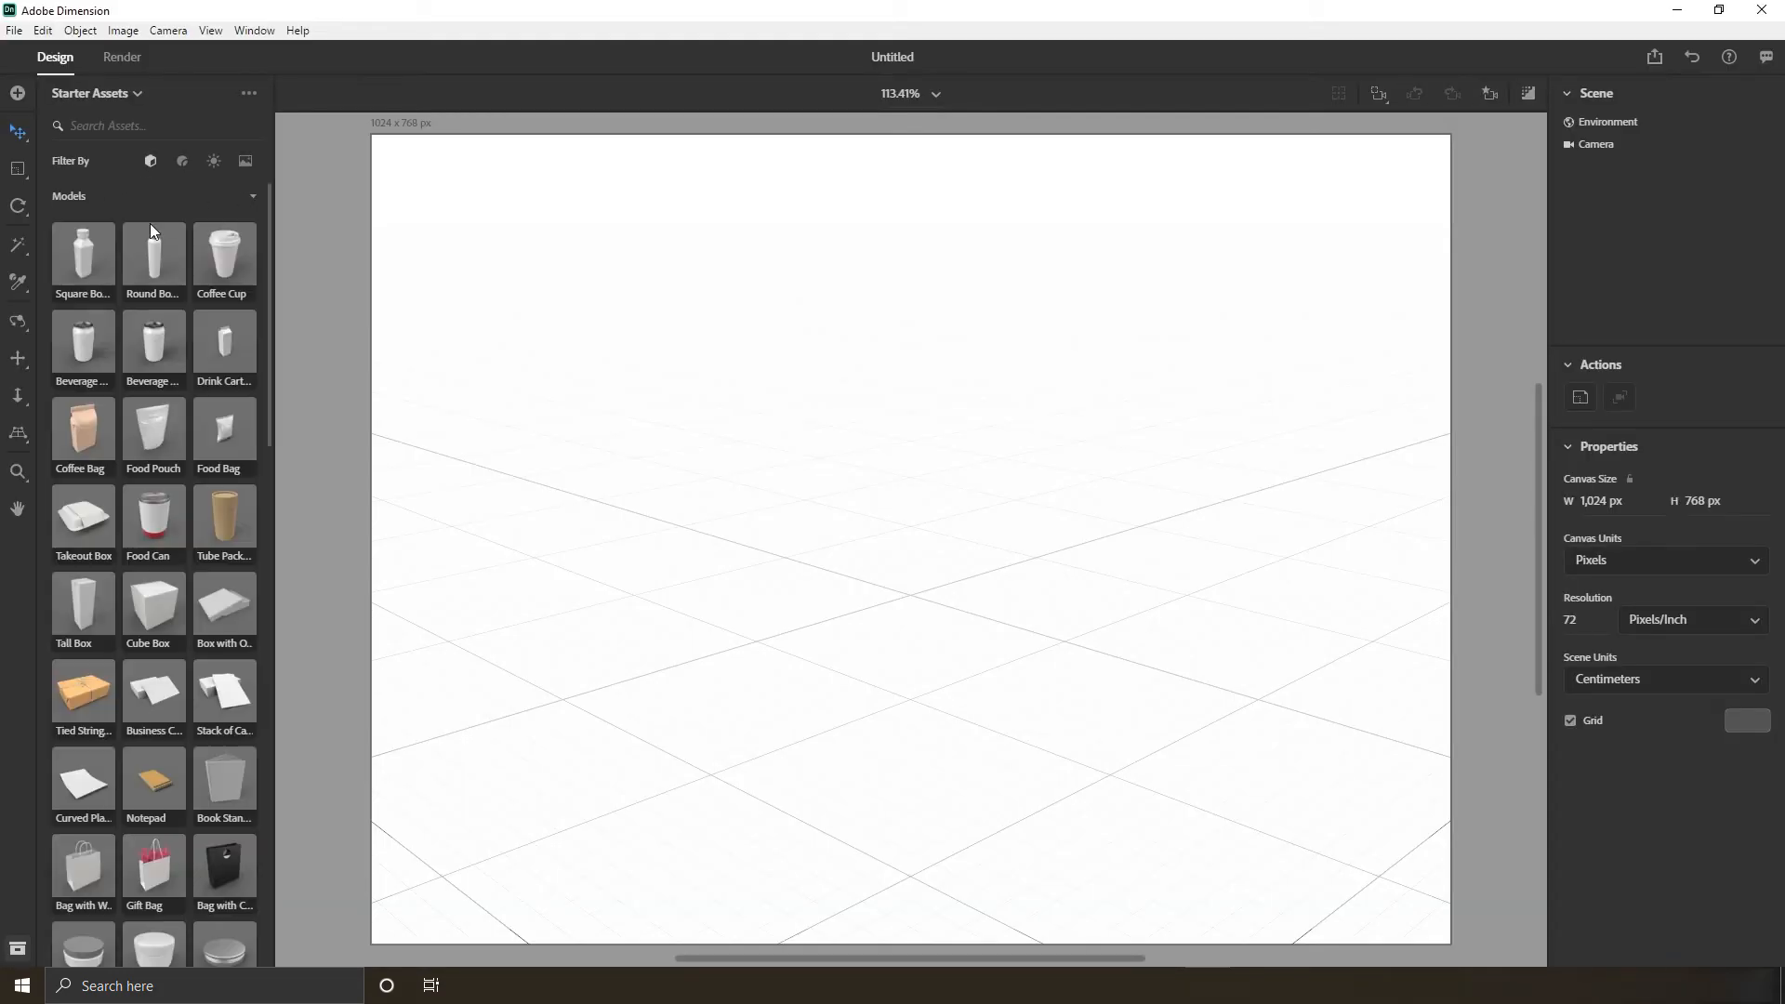
# - Browse the older version's models and add the Cube to the empty scene
pyautogui.scroll(-10, 182, 270)
pyautogui.scroll(-4, 203, 375)
pyautogui.scroll(9, 176, 590)
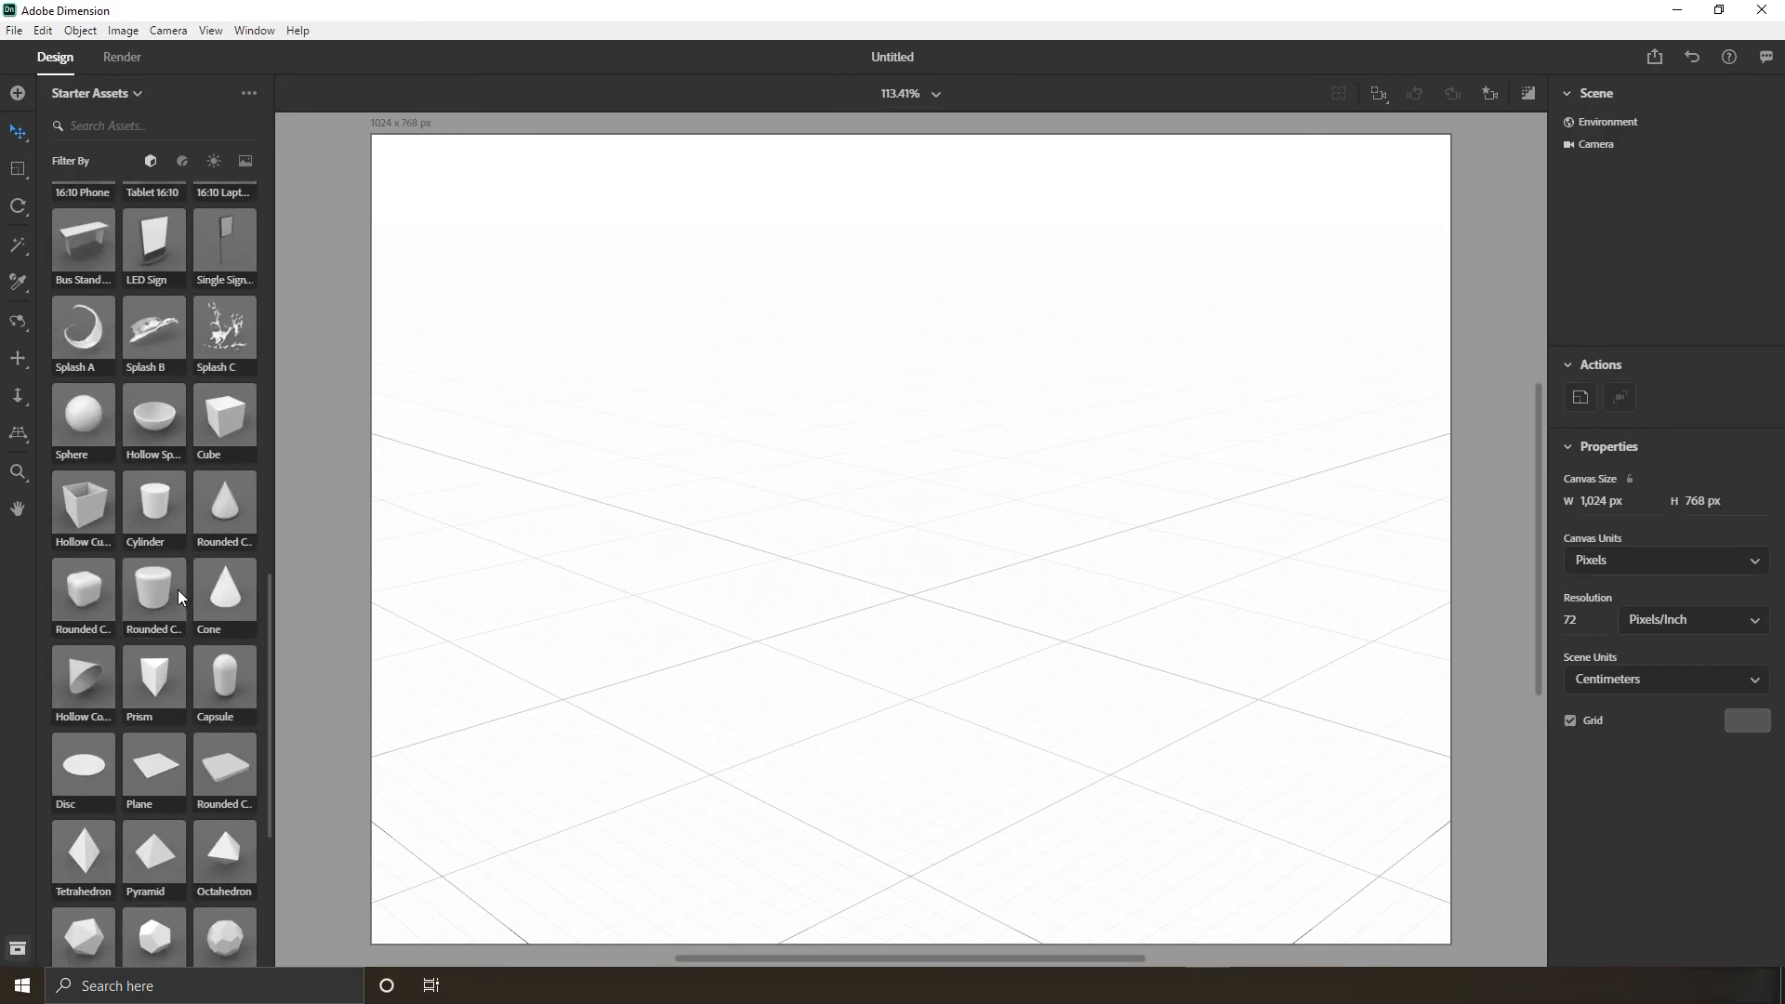
pyautogui.scroll(-4, 175, 585)
pyautogui.click(223, 435)
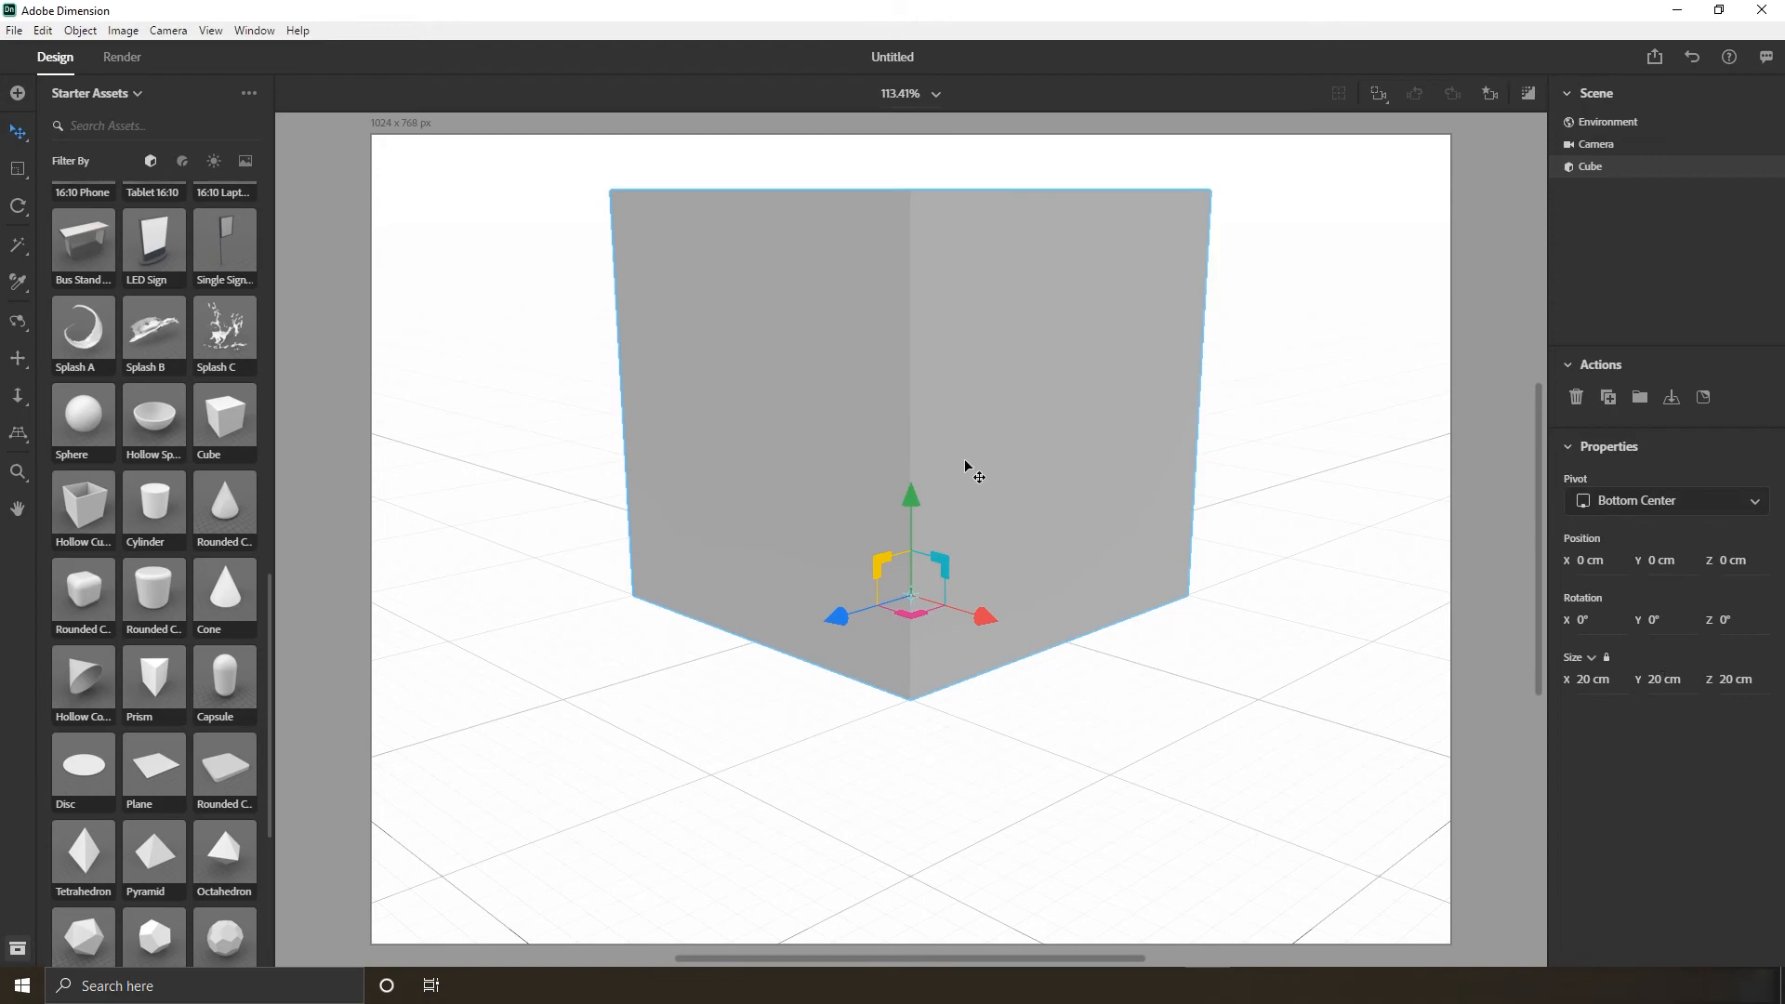
# - Move the cube to about X -10.5 cm, Z -11.4 cm and try out proportional sizes up to about 33 cm
pyautogui.moveTo(962, 447); pyautogui.dragTo(972, 377)
pyautogui.click(1737, 677)
pyautogui.scroll(13, 1737, 677)
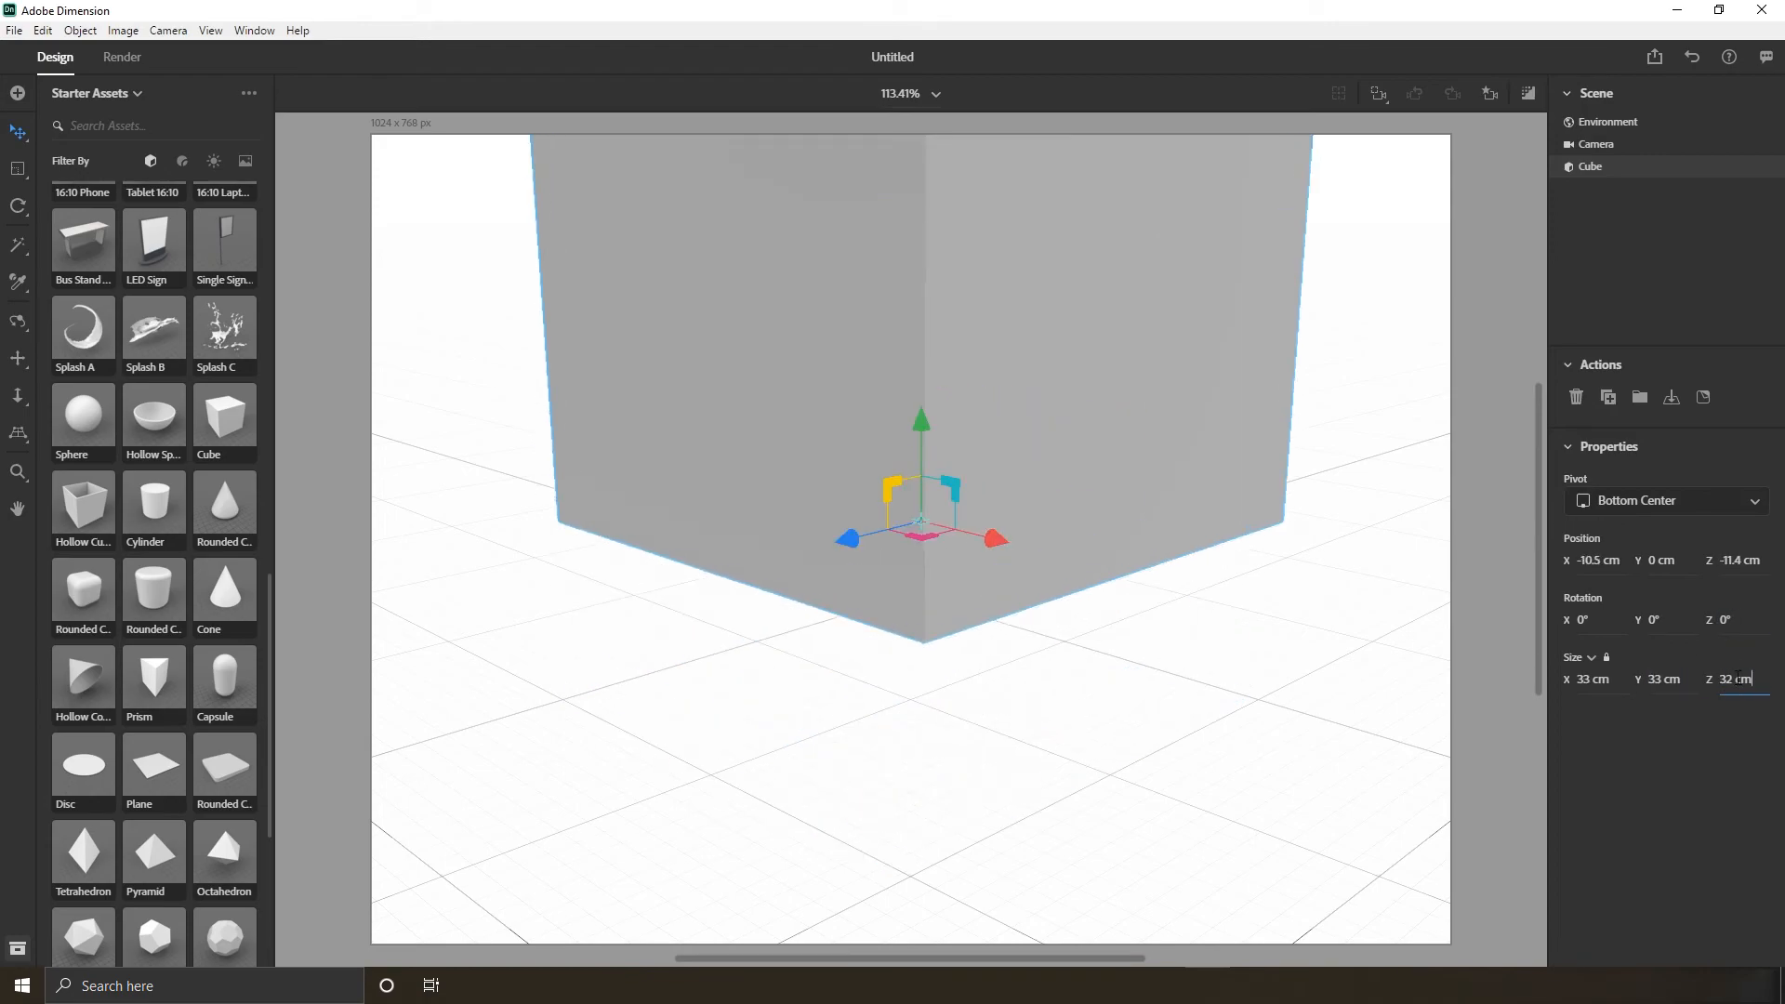
pyautogui.scroll(-12, 1737, 678)
# - Add the Sphere model to the scene with the cube
pyautogui.moveTo(83, 413); pyautogui.dragTo(900, 618)
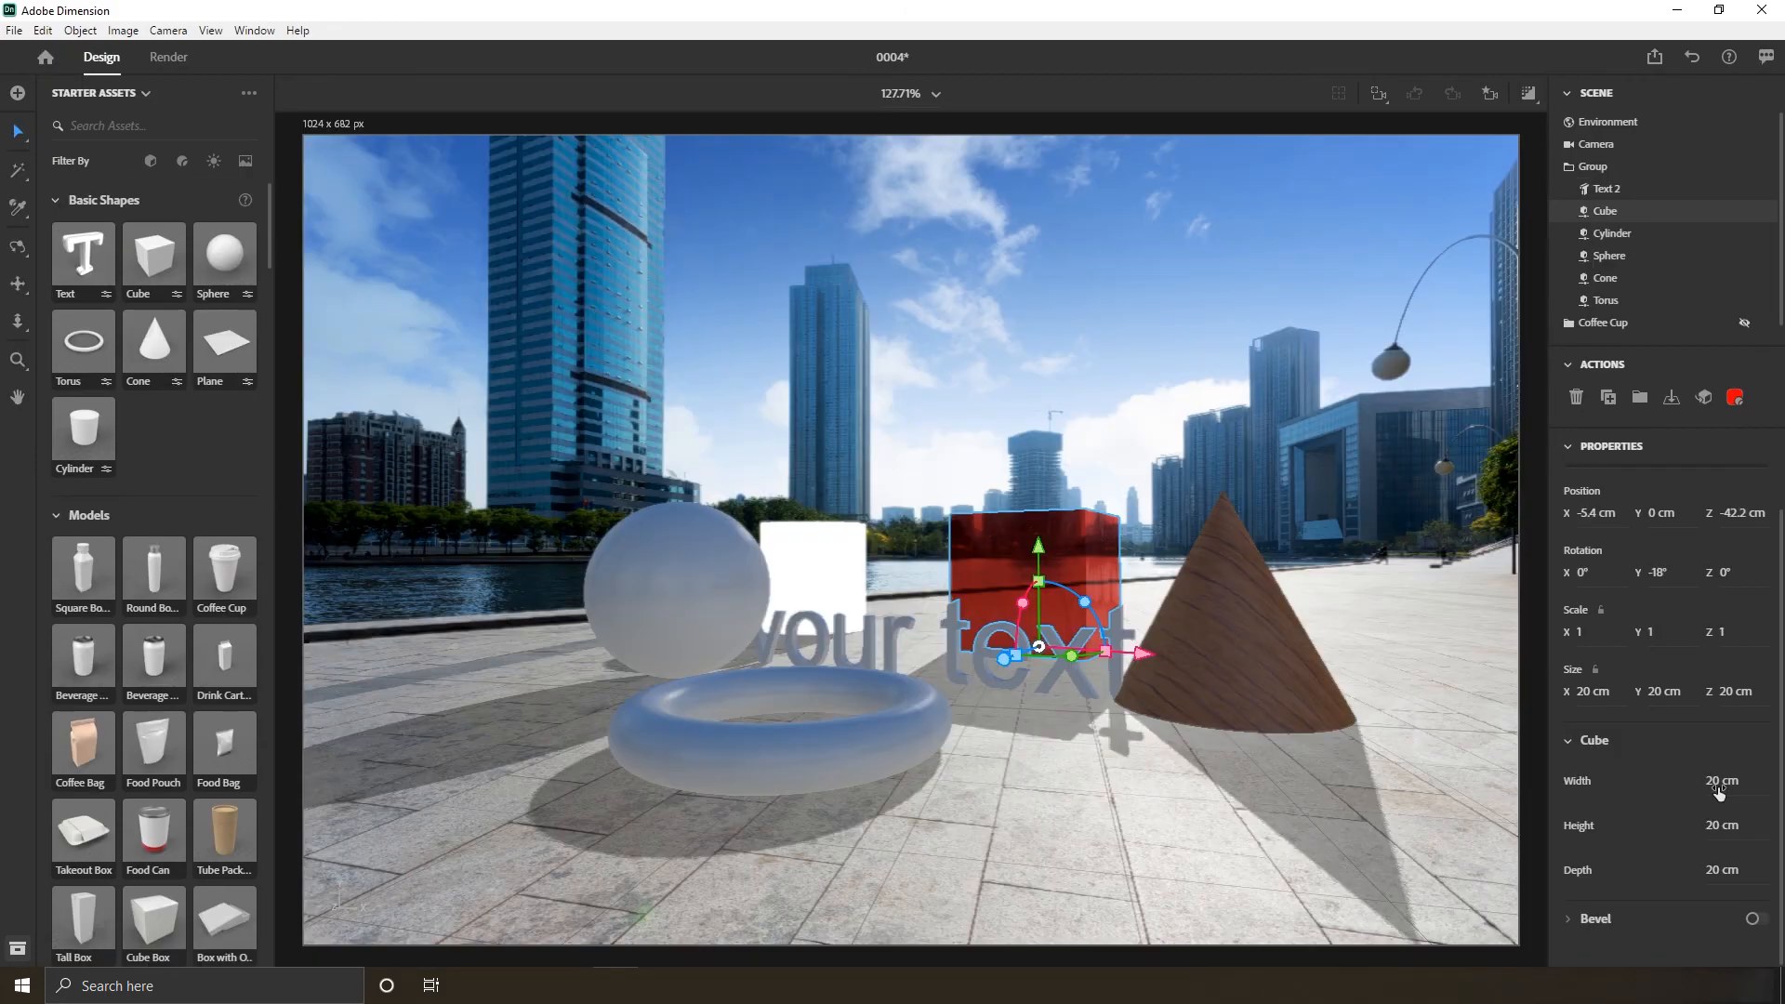
# - Switch back to the 0004 project and set the red cube's width to 30 cm and height to 18 cm
pyautogui.scroll(3, 1717, 786)
pyautogui.scroll(-2, 1719, 826)
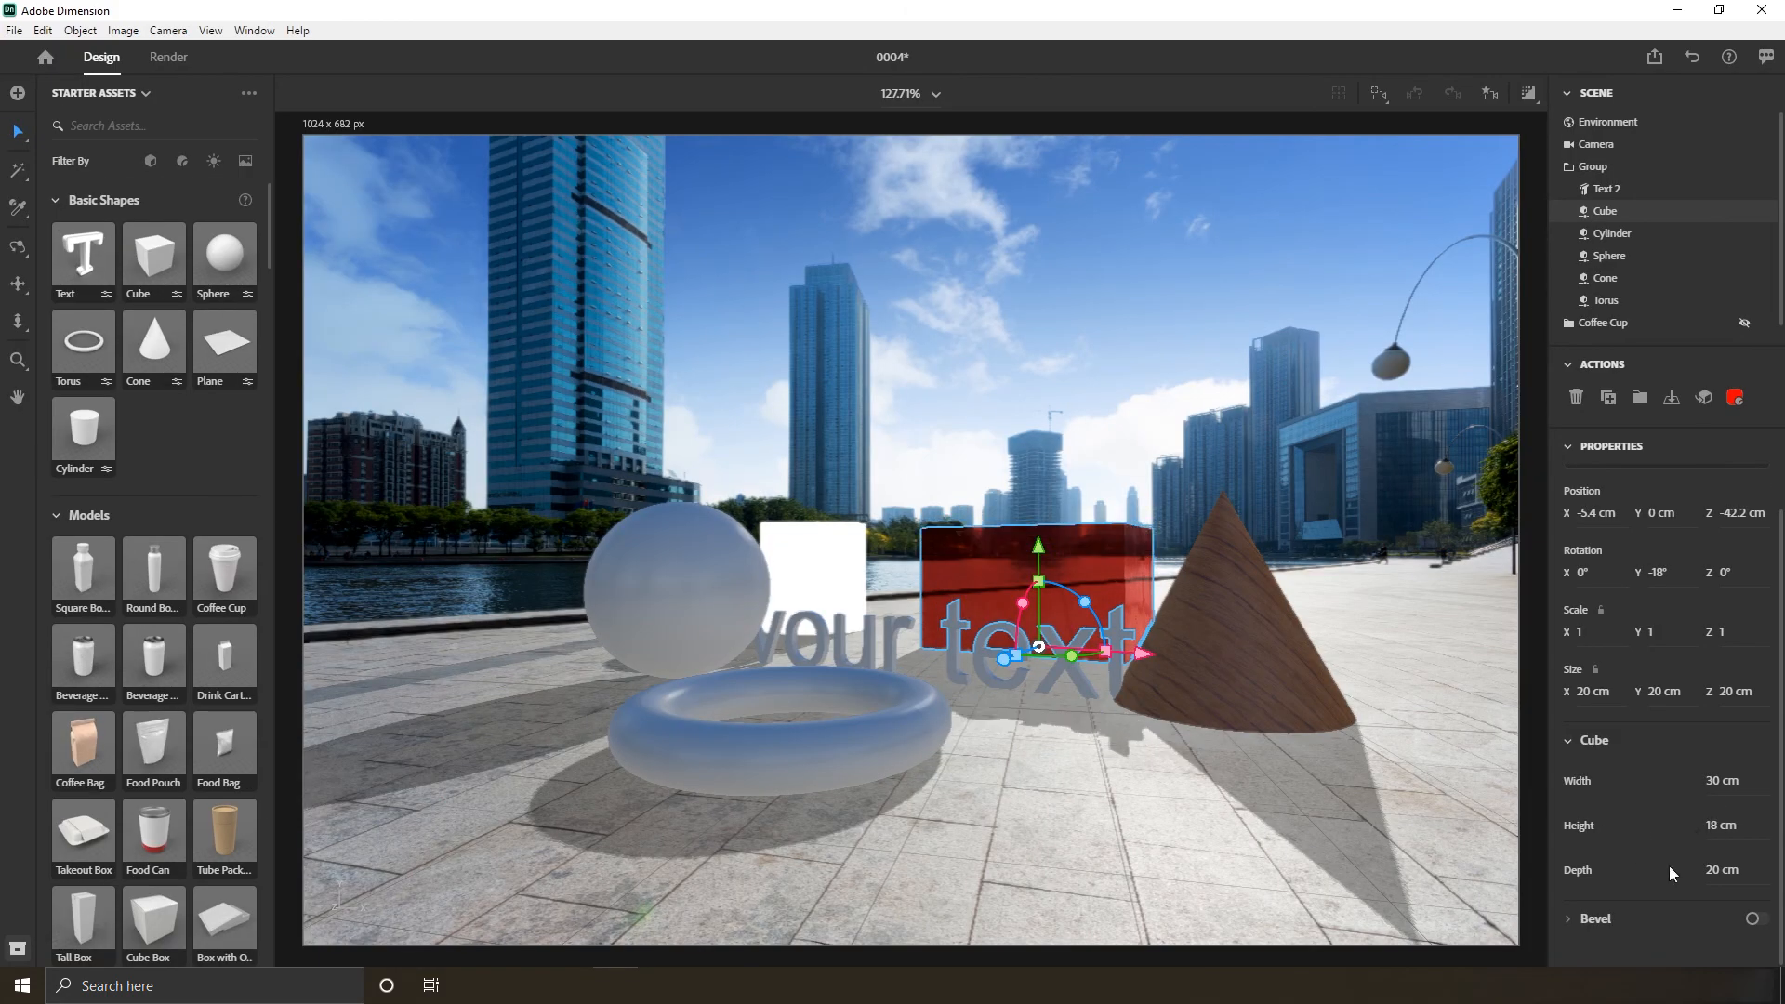
# - Set the red cube's depth to 25 cm, turn on its bevel and try out bevel values
pyautogui.click(1752, 919)
pyautogui.scroll(-2, 1728, 883)
pyautogui.scroll(8, 1716, 866)
pyautogui.scroll(-6, 1715, 866)
pyautogui.scroll(3, 1712, 906)
pyautogui.moveTo(1162, 650); pyautogui.dragTo(800, 709, button='right')
pyautogui.scroll(-8, 1716, 899)
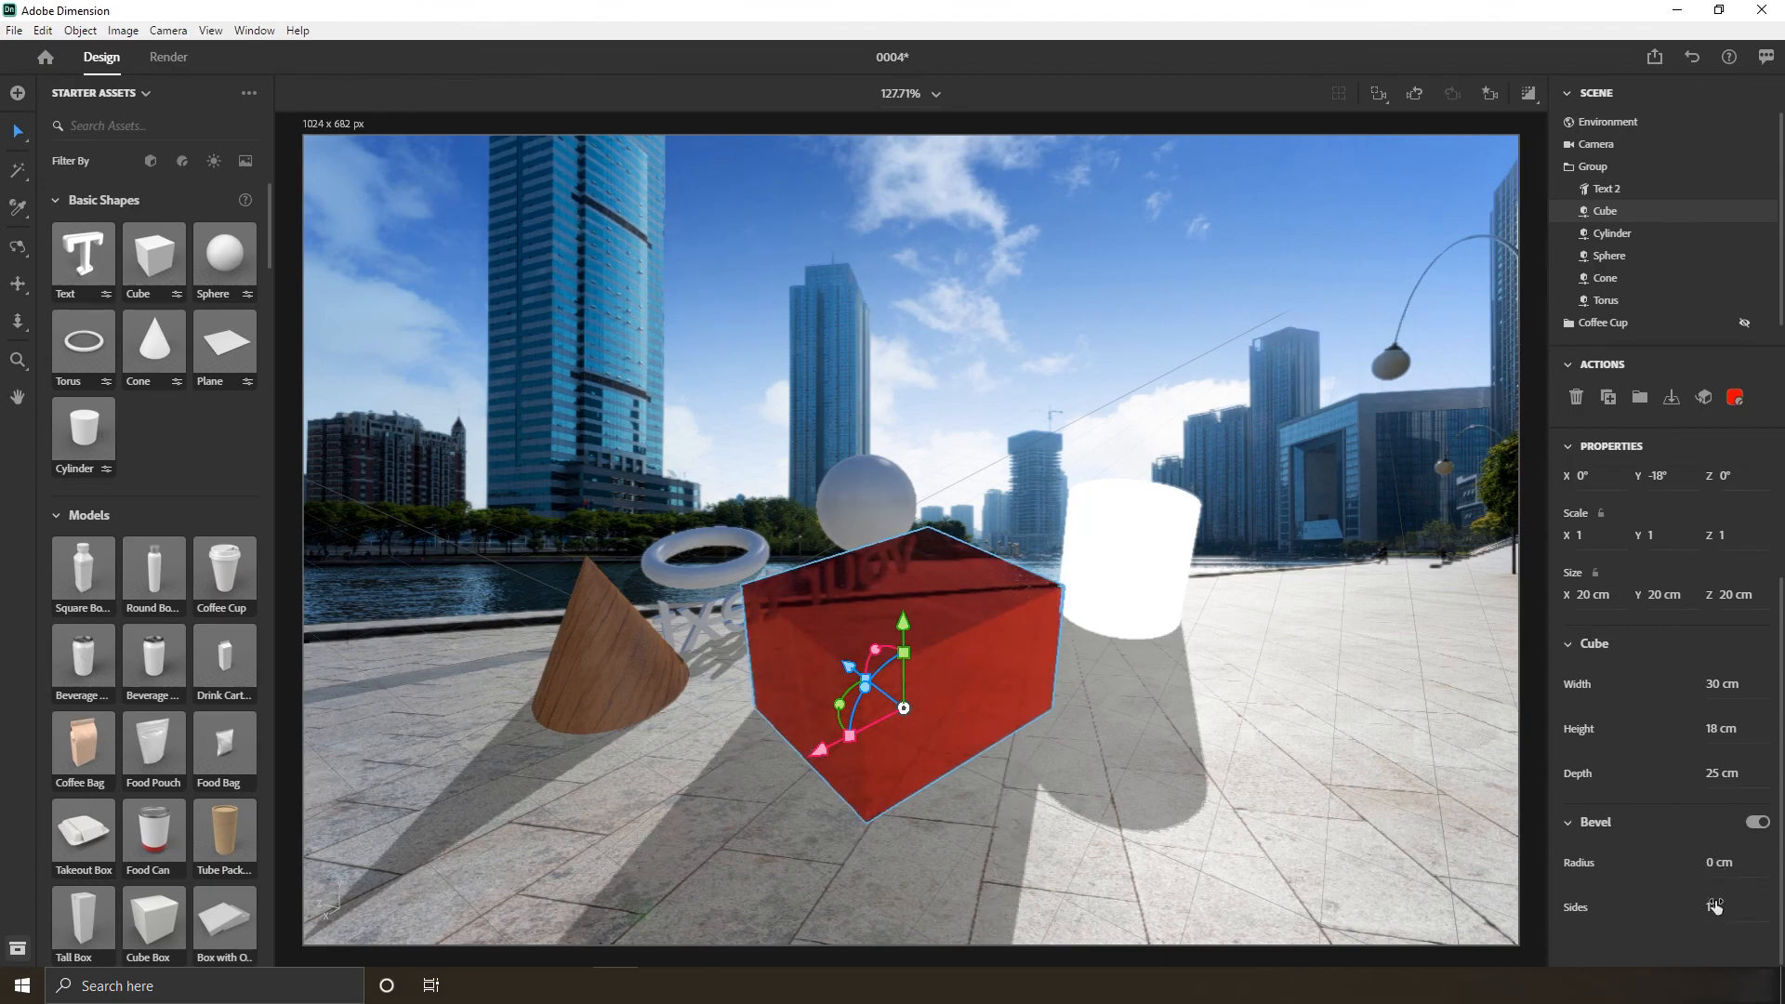